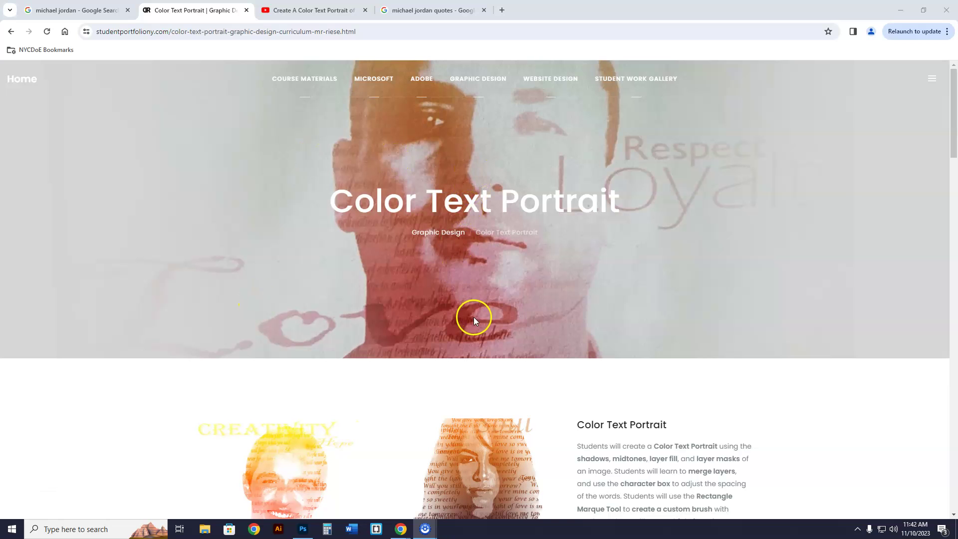
Step: View the first gallery of six student color text portraits enlarged one after another, and close the viewer
click(300, 372)
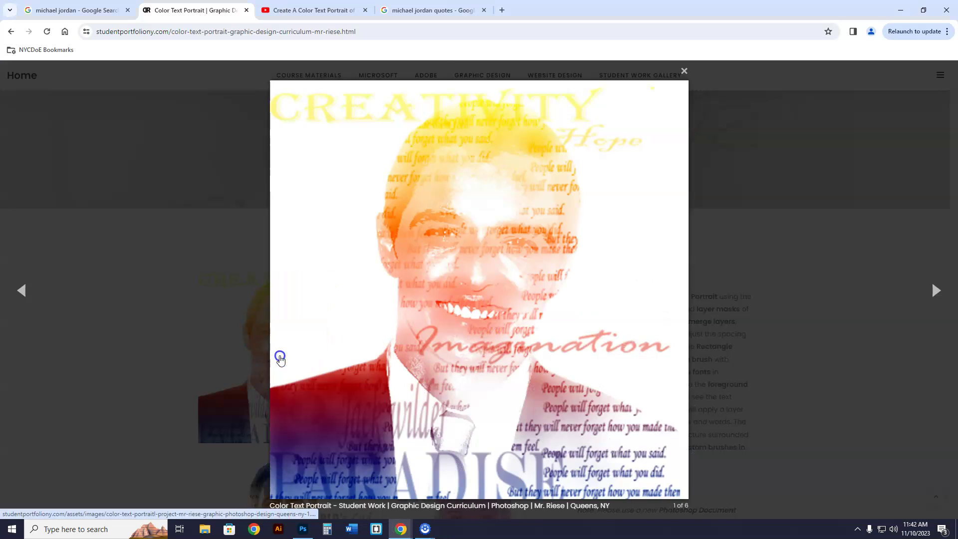
click(937, 292)
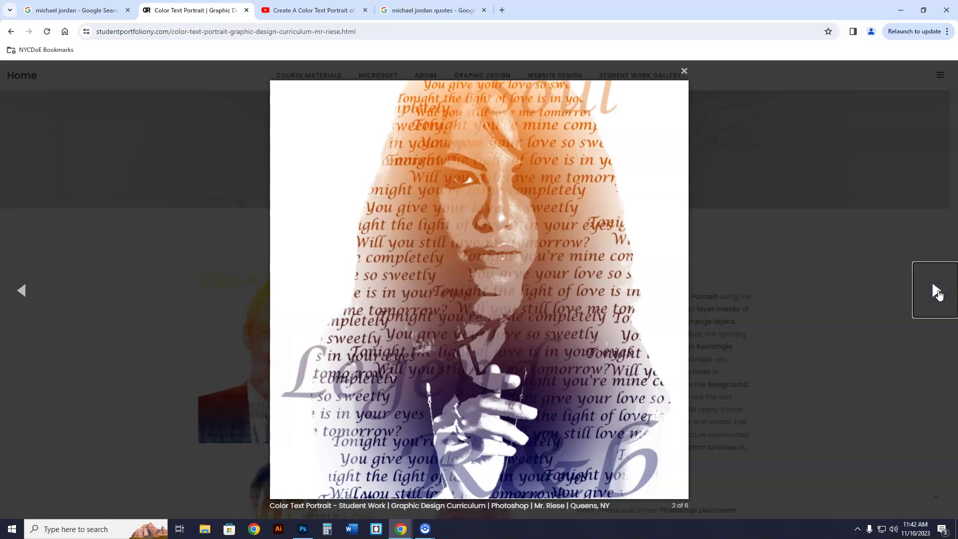
click(938, 294)
click(938, 294)
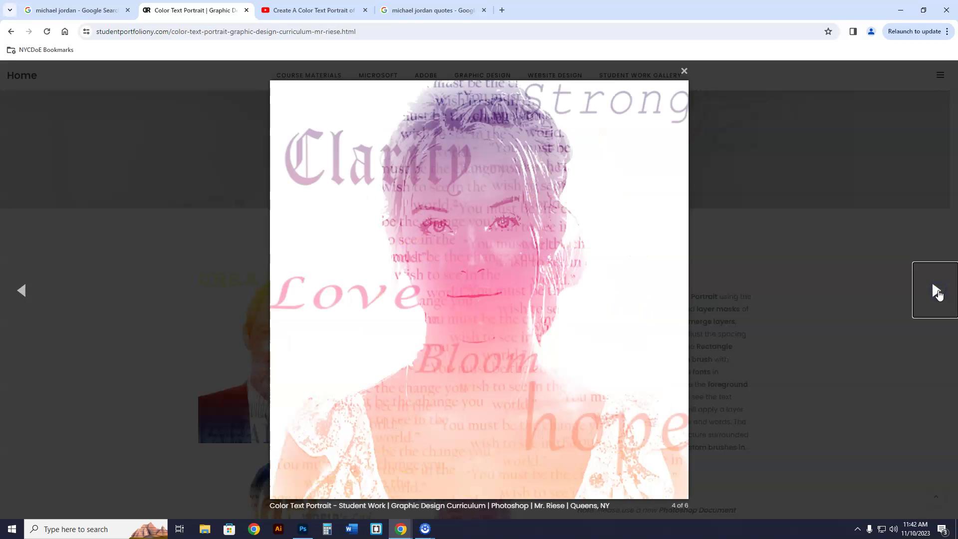
click(938, 295)
click(939, 294)
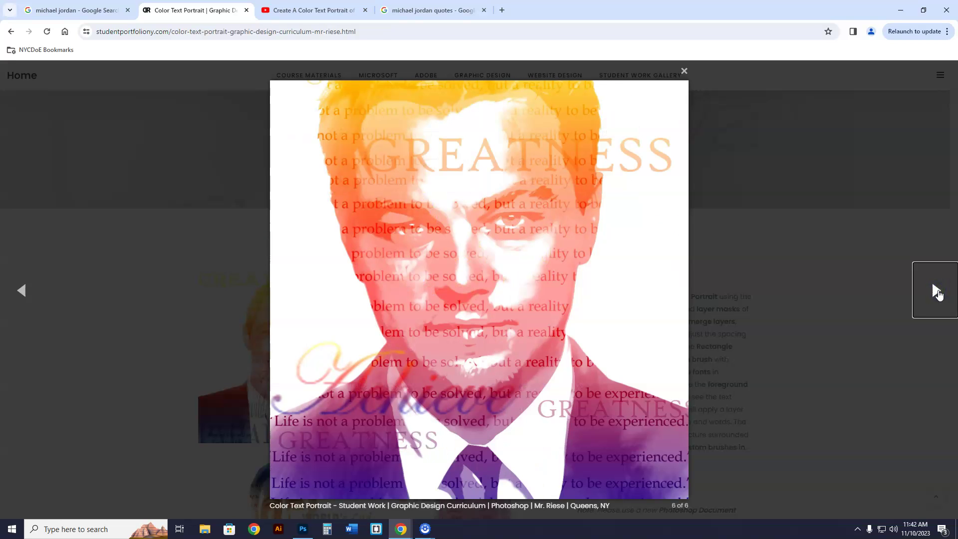
click(756, 373)
Step: Open the second student gallery at its first portrait, browse through the following examples, and close the viewer
scroll(785, 365, down, 10)
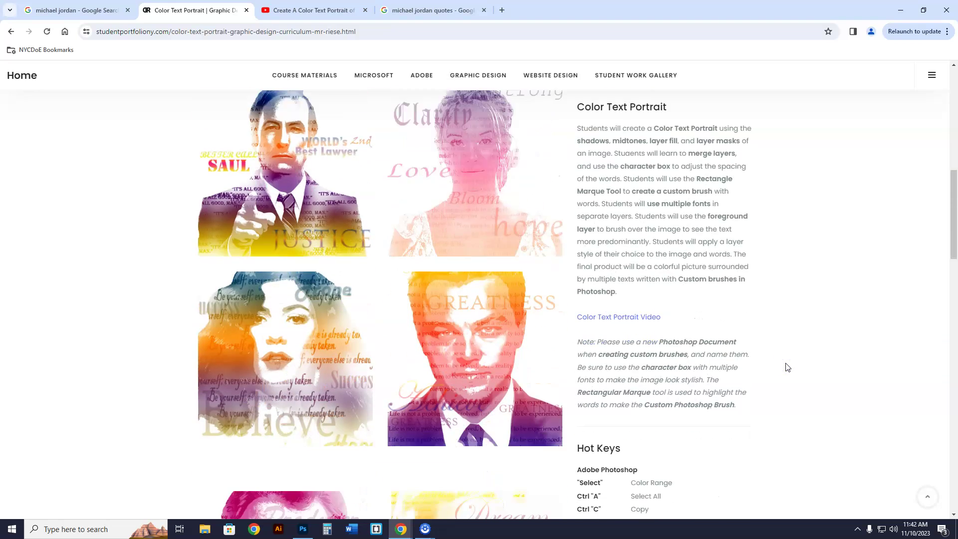
scroll(787, 367, down, 3)
click(274, 278)
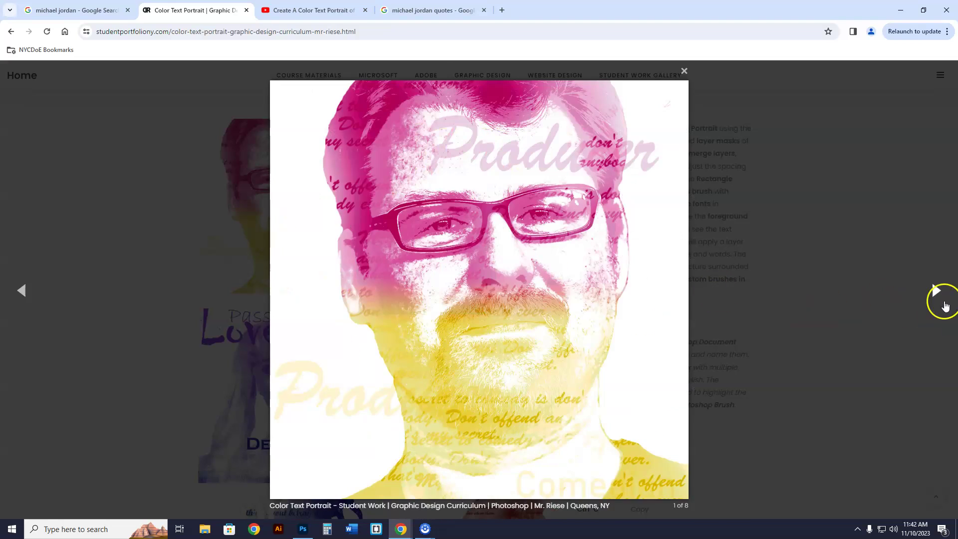
click(935, 291)
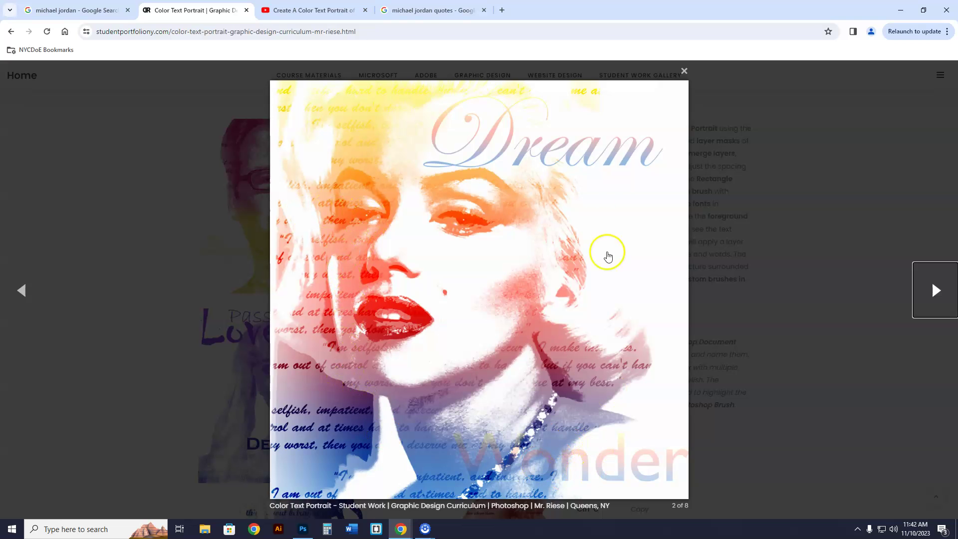
click(935, 290)
click(934, 295)
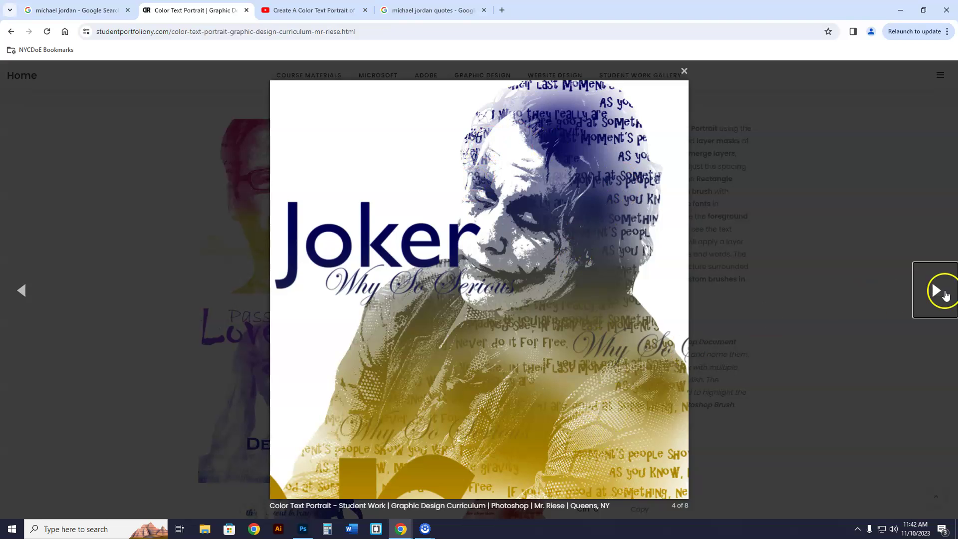
click(933, 287)
click(803, 393)
Step: View the last two portraits of the second student gallery enlarged and close the viewer
scroll(633, 391, down, 10)
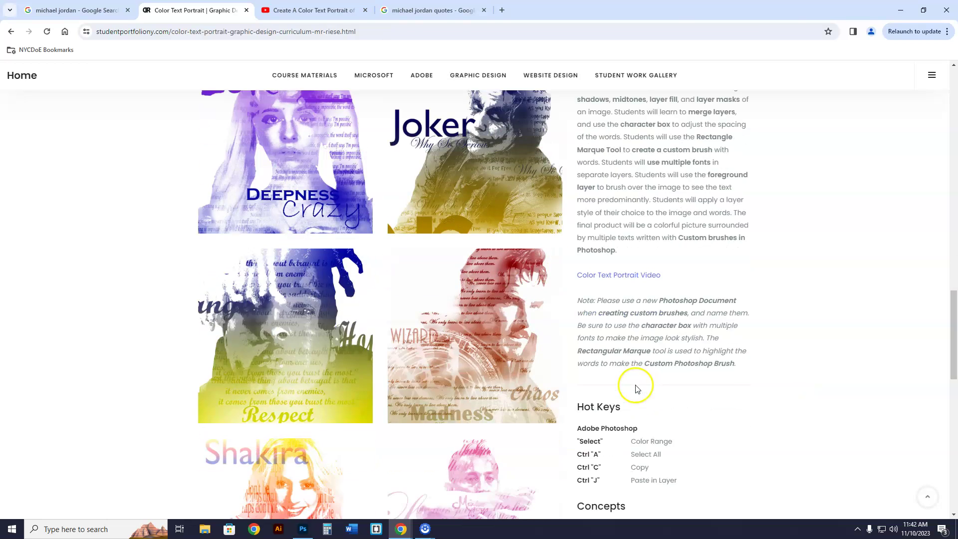
click(209, 216)
click(934, 294)
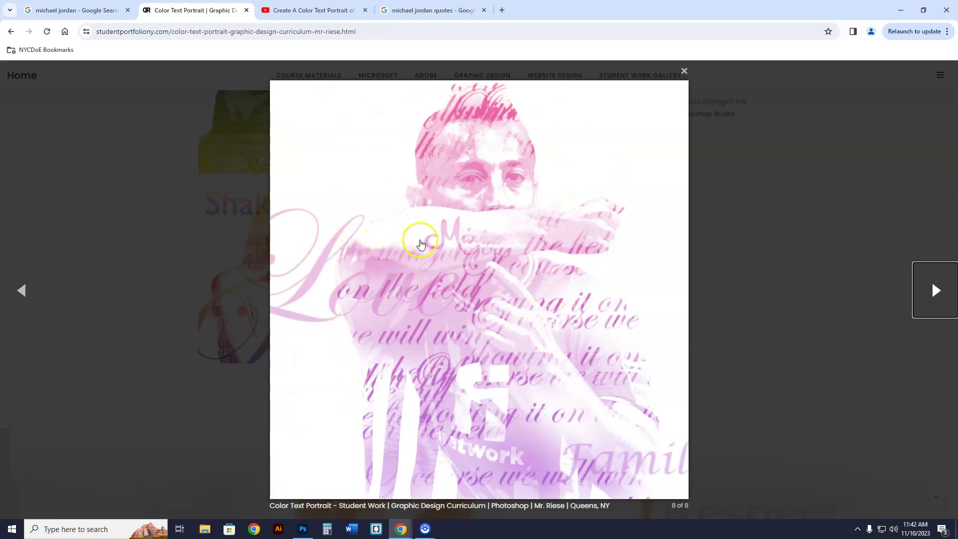
click(748, 315)
Step: Open the Color Text Portrait page from the student work gallery links and review its project description and video link
scroll(453, 349, up, 6)
scroll(453, 358, up, 10)
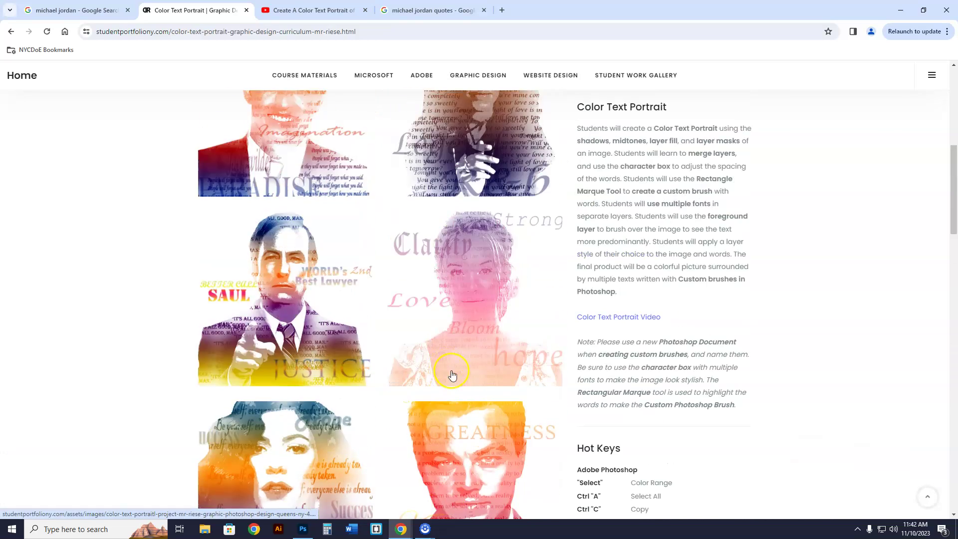
mouse_move(669, 83)
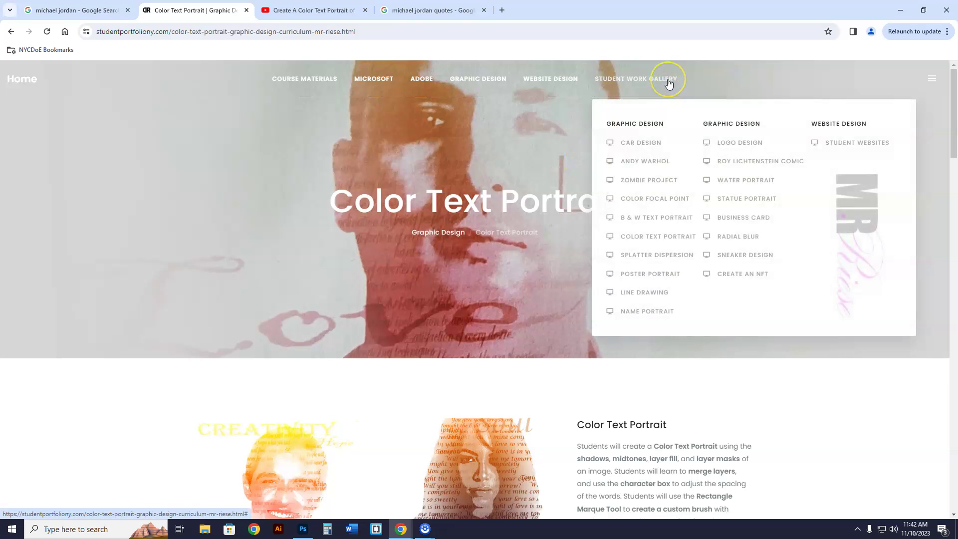
click(645, 237)
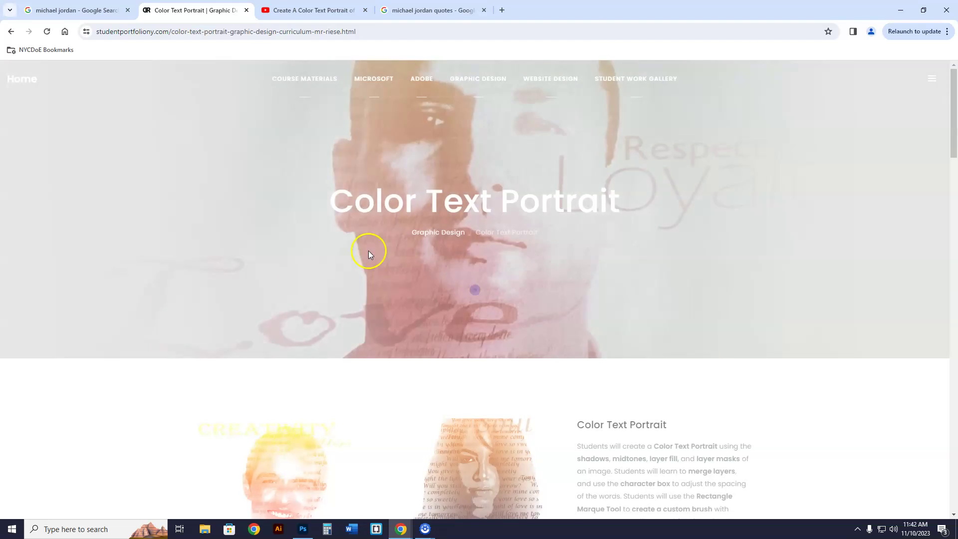
scroll(439, 371, down, 6)
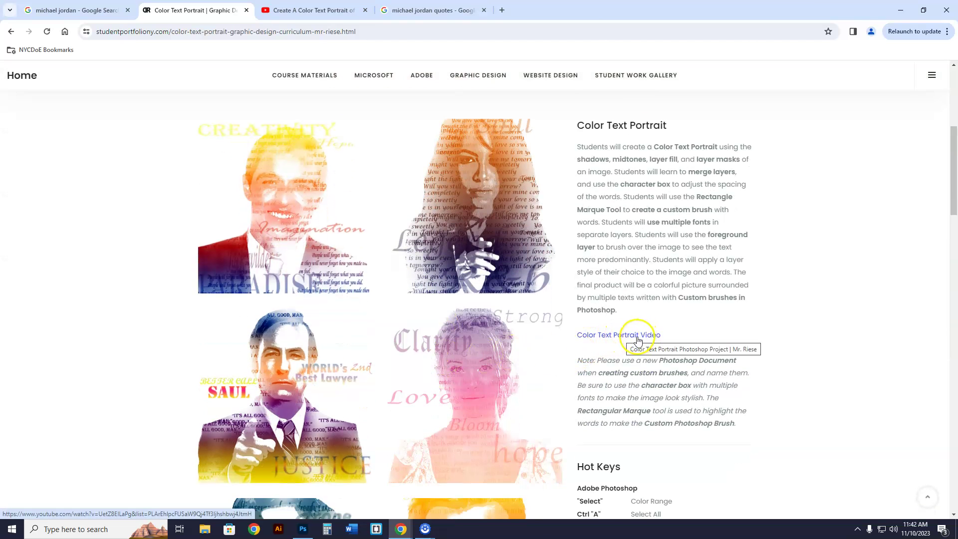
scroll(253, 416, down, 3)
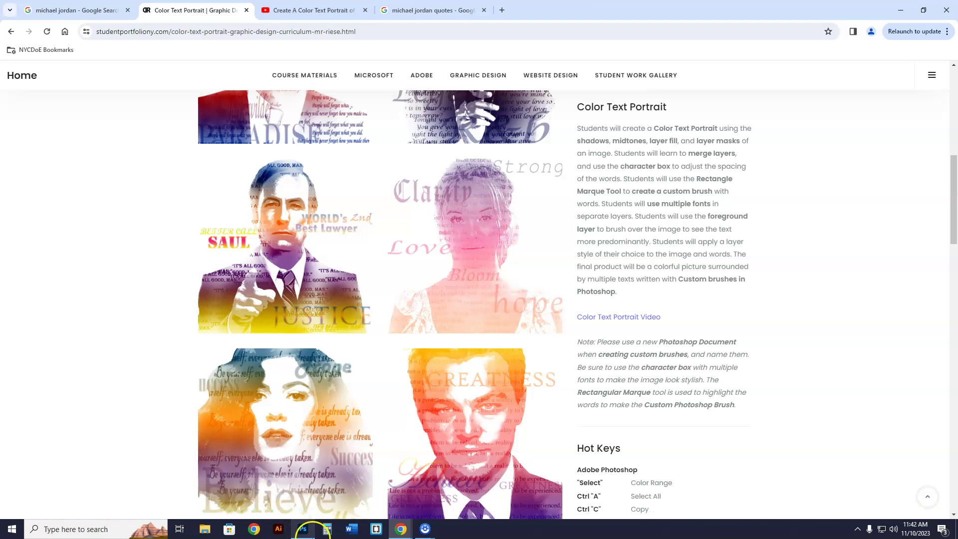
Step: Return to the browser's Michael Jordan image search and copy the enlarged NBA.com portrait with the basketball
click(303, 528)
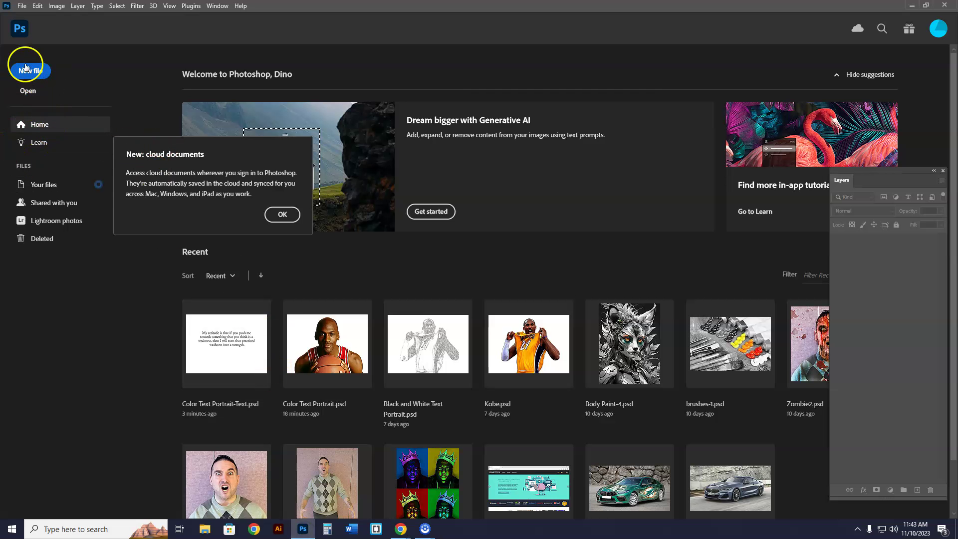
key(alt+Tab)
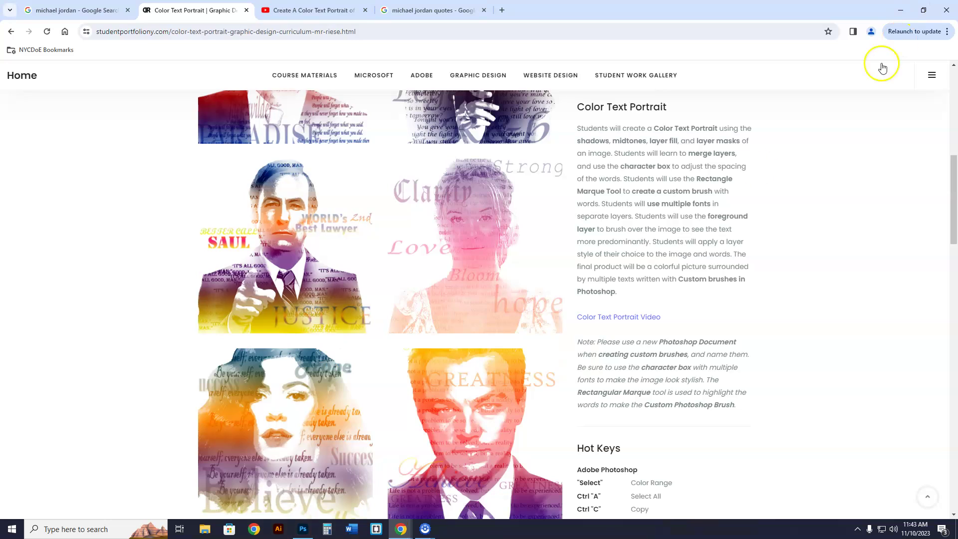
click(81, 10)
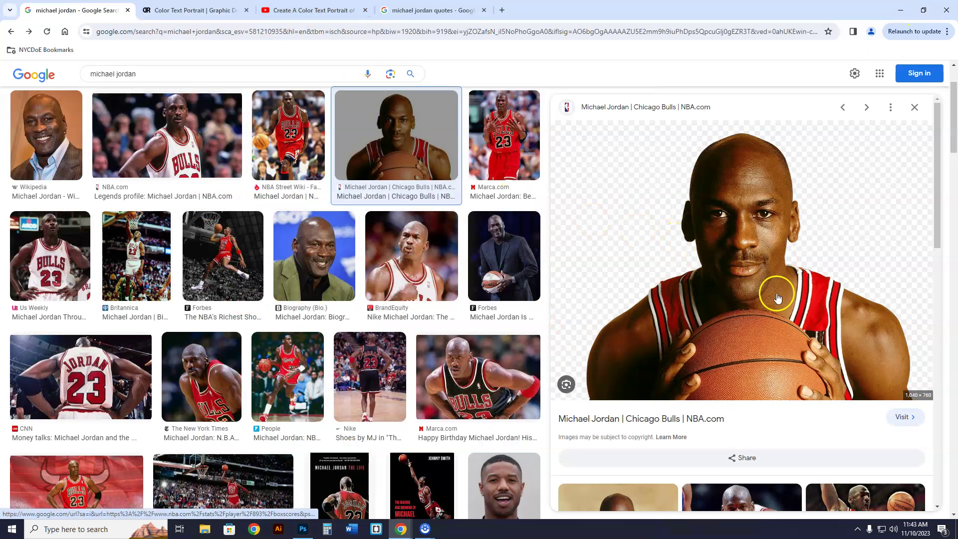
right_click(780, 313)
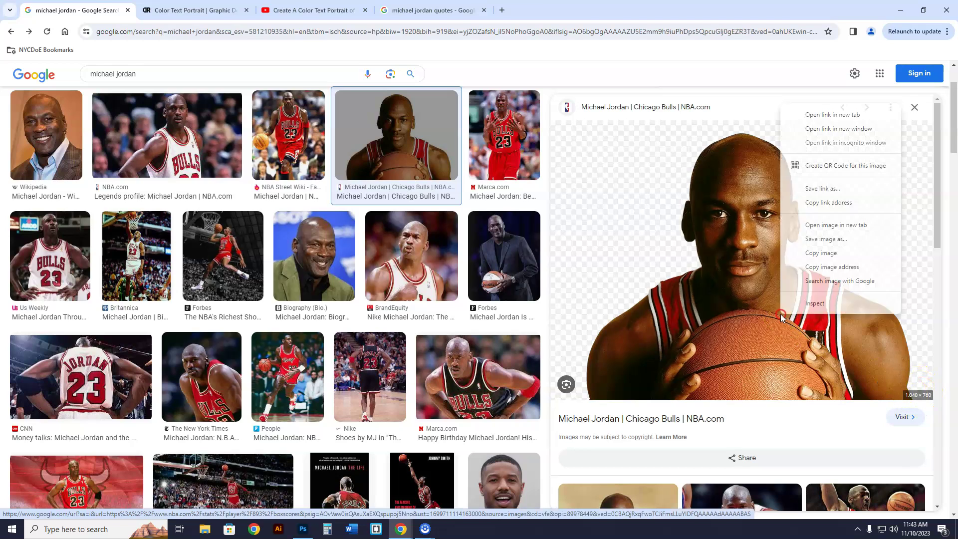
click(821, 252)
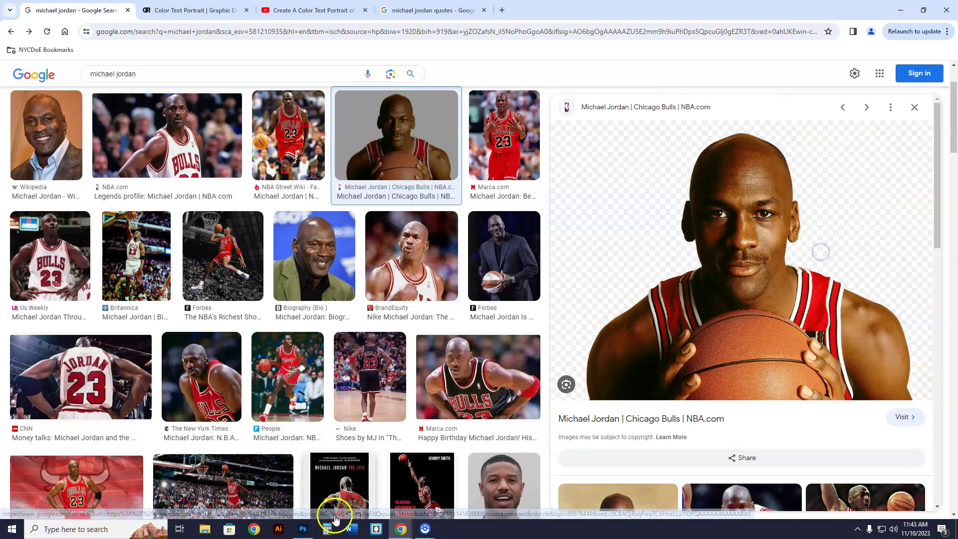
Step: Switch to Photoshop, create a 1040 x 760 px document at 72 ppi from the Clipboard preset, and paste the copied portrait
click(303, 530)
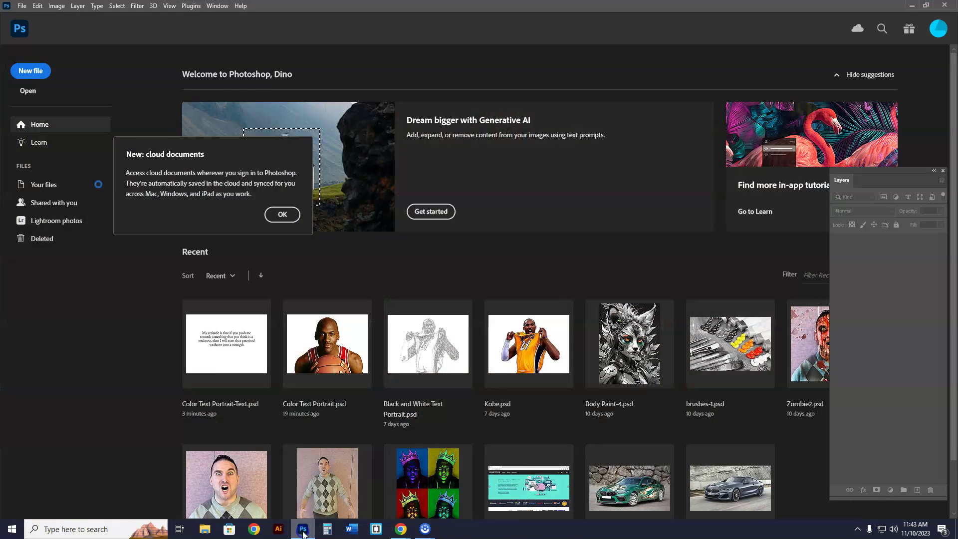
click(25, 72)
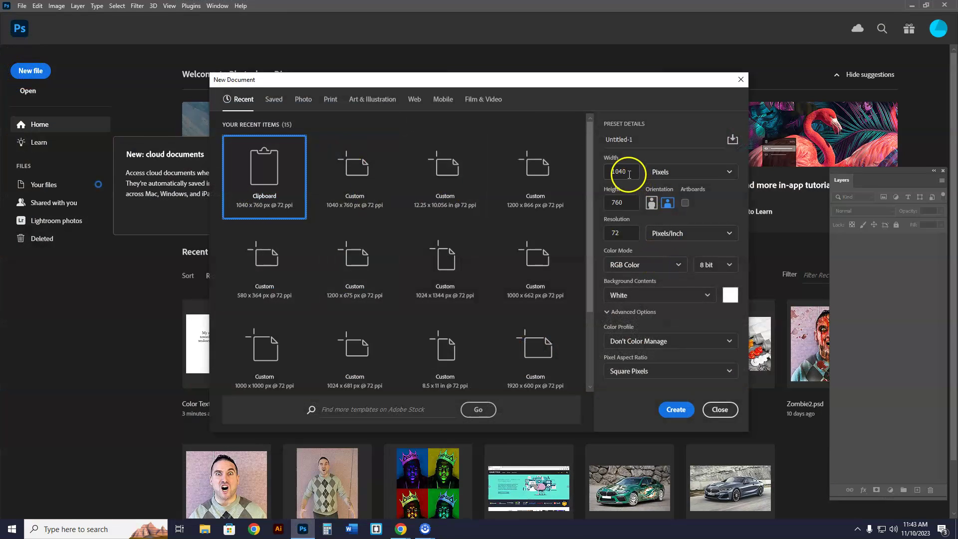
click(677, 411)
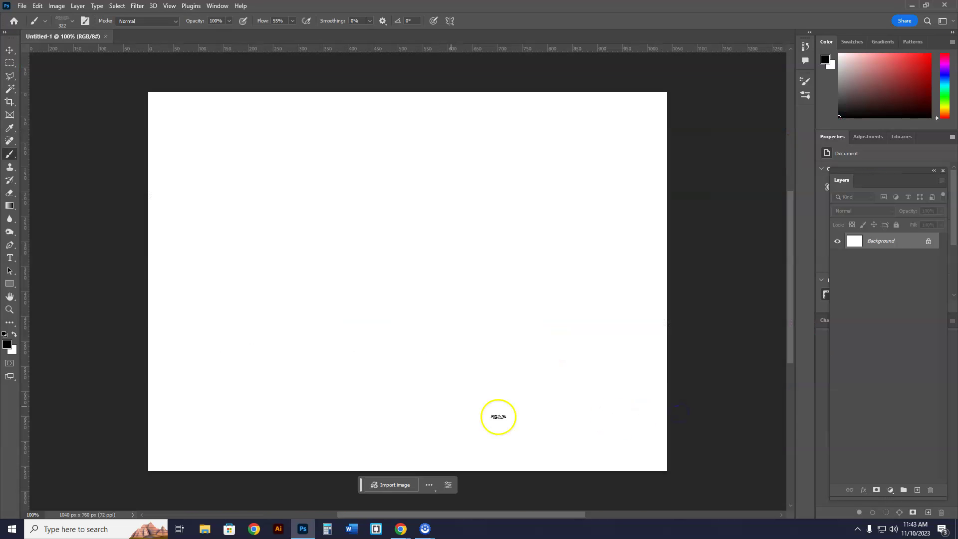
click(37, 7)
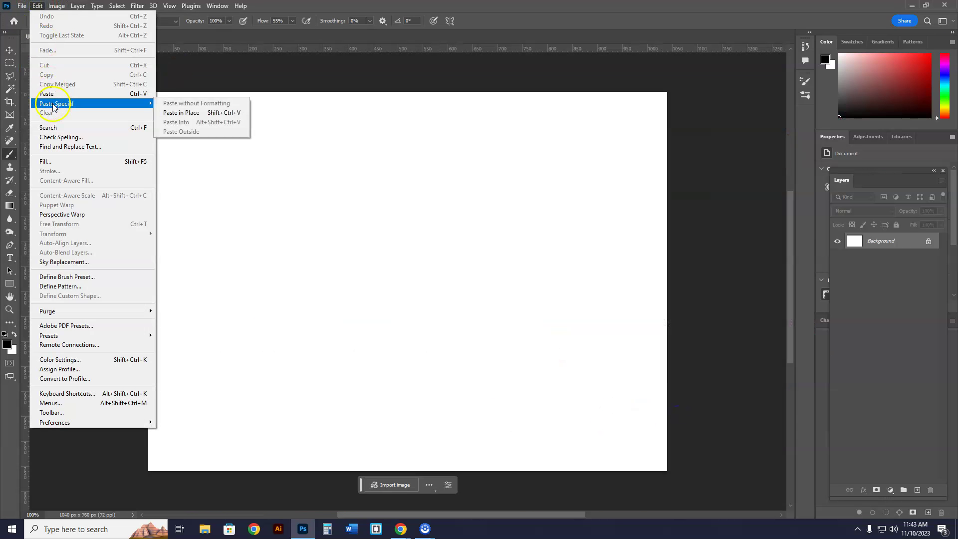
click(60, 92)
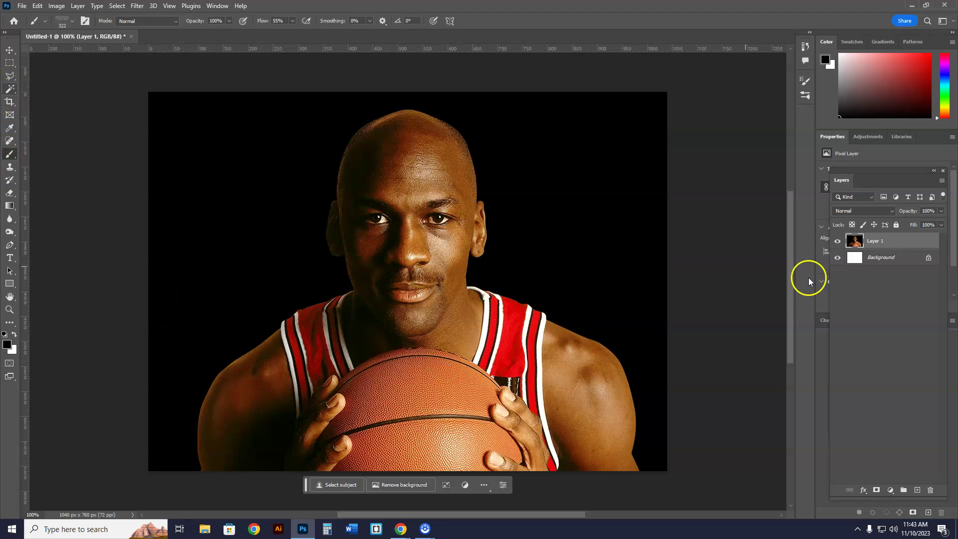
Step: Select the black background around the player with the Magic Wand at a tolerance of 32
right_click(9, 92)
click(55, 105)
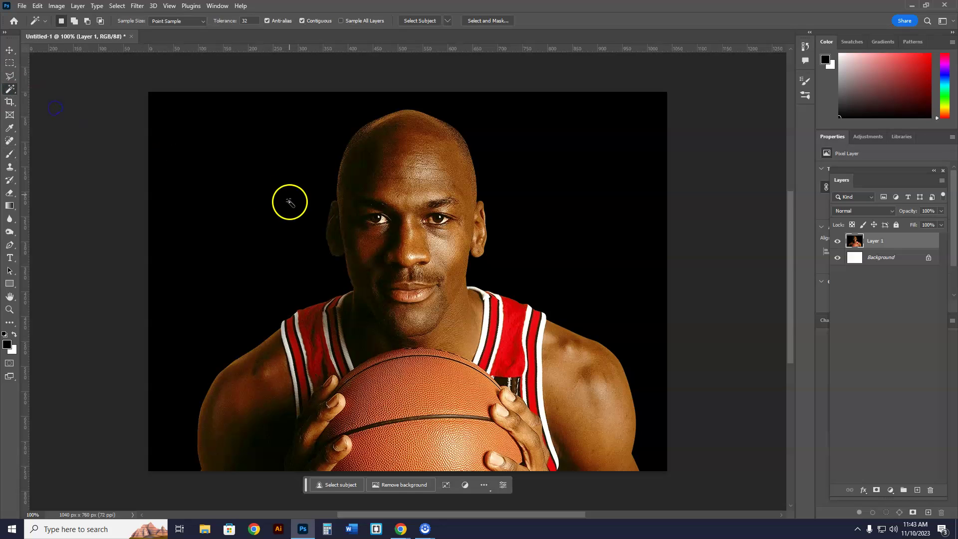
click(287, 185)
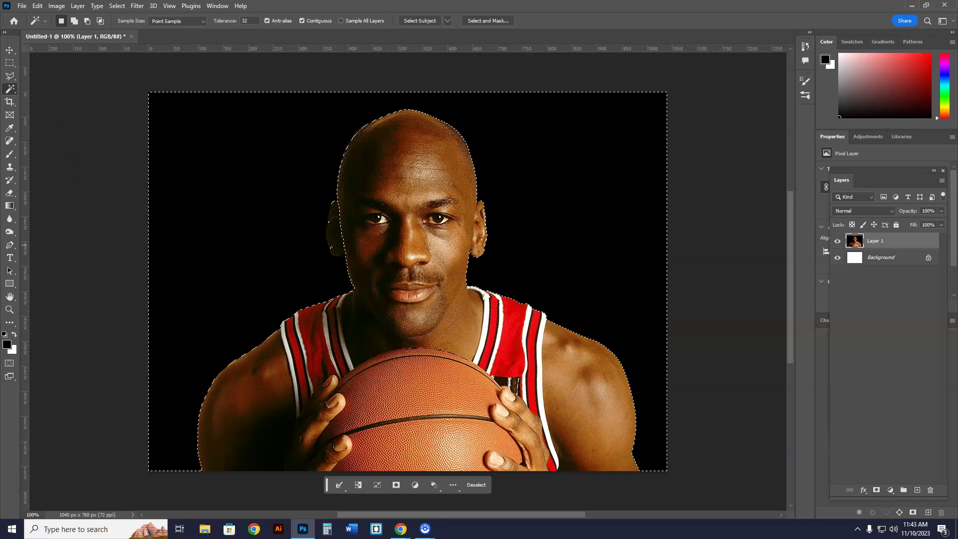
Step: Select the black background area beside the shadowed ear with the Polygonal Lasso, tracing closely along the ear and face edge
click(10, 310)
drag(336, 208, 396, 271)
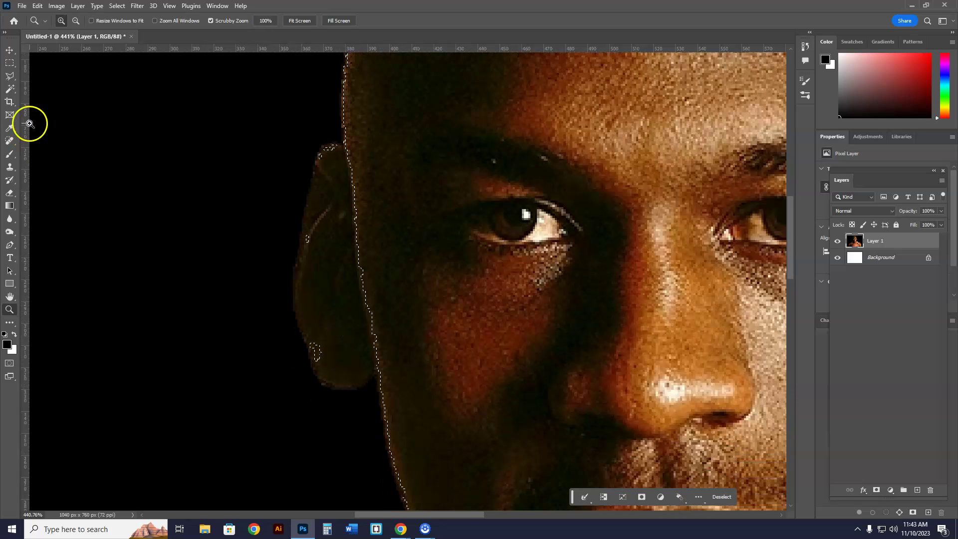
click(9, 76)
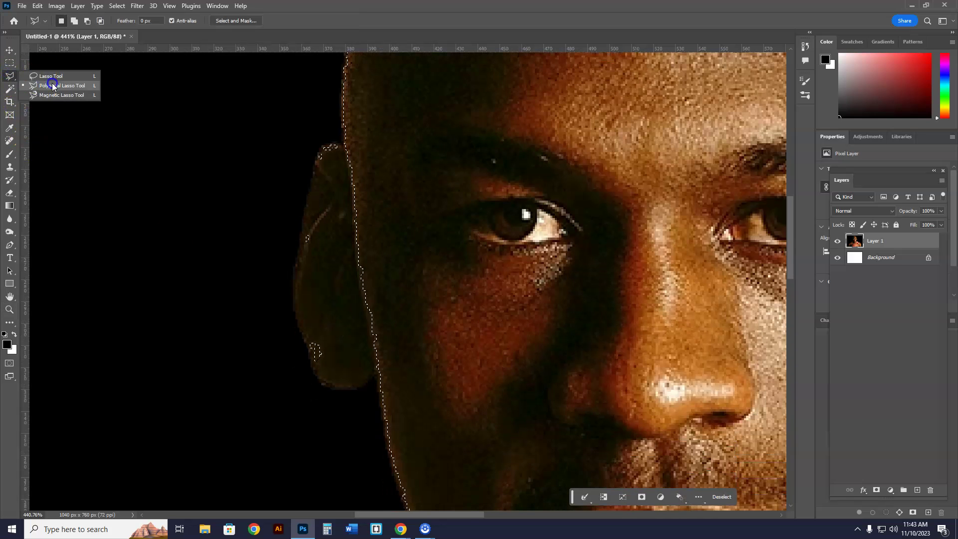
click(53, 85)
click(329, 107)
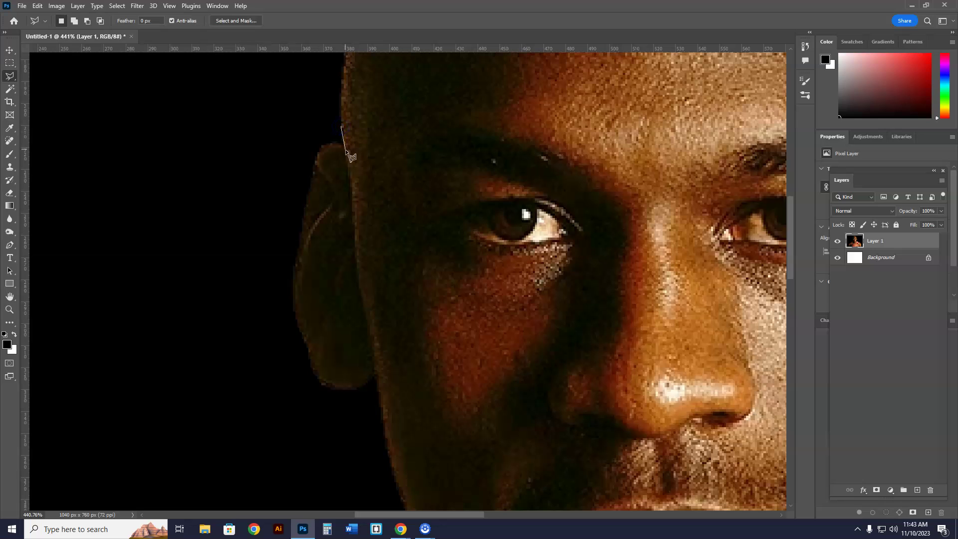
click(319, 148)
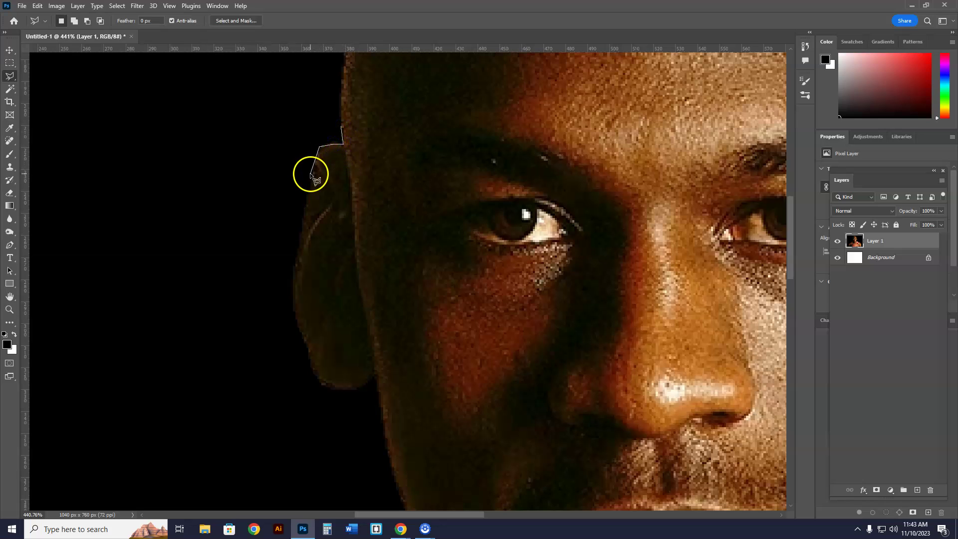
click(299, 230)
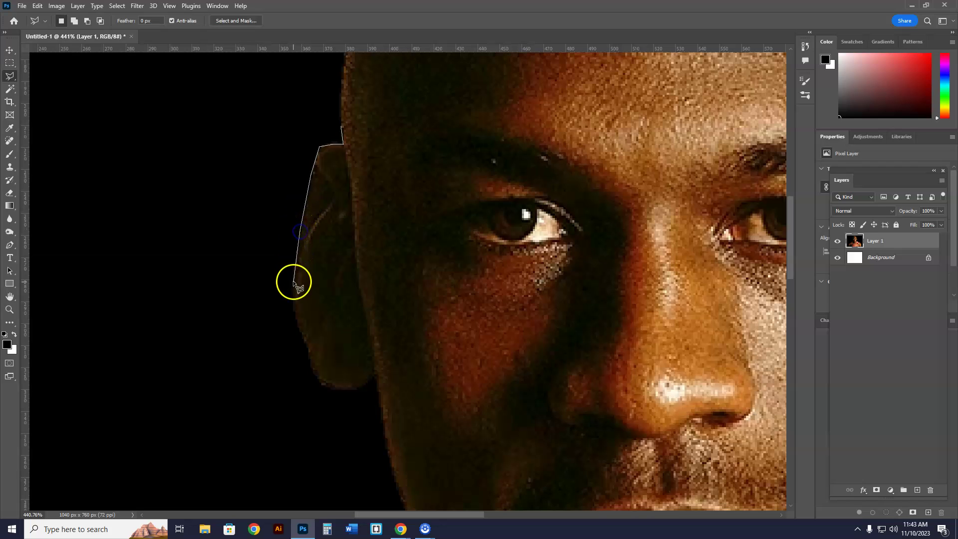
click(295, 312)
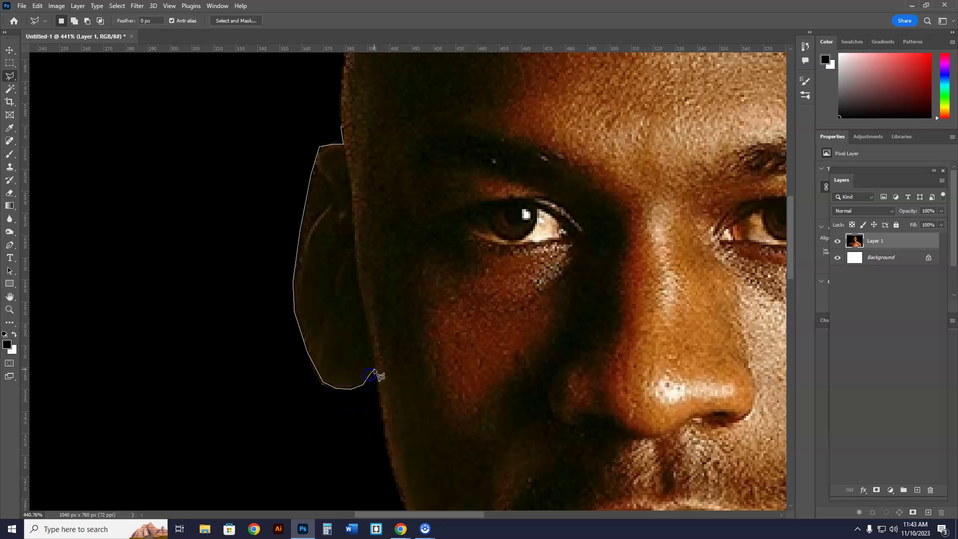
click(397, 478)
click(111, 290)
click(282, 159)
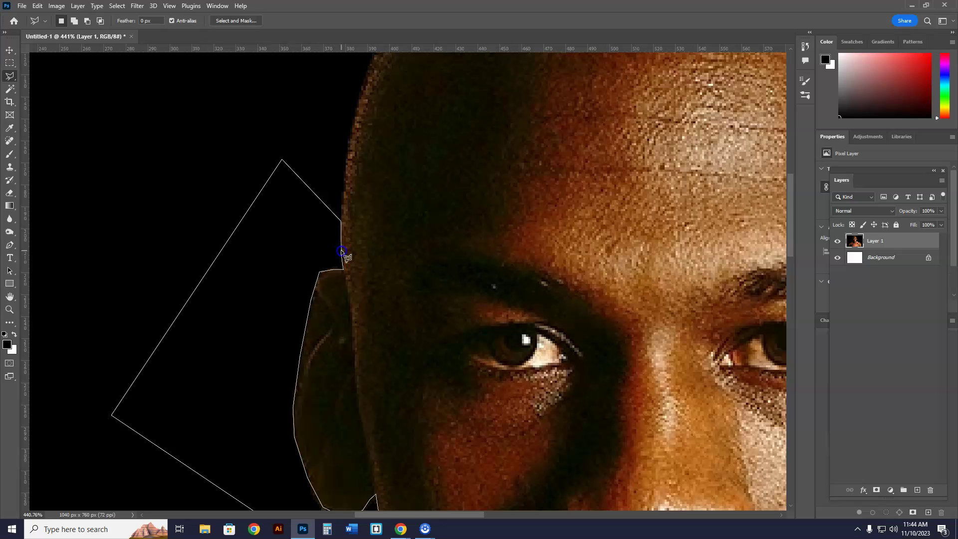
click(341, 251)
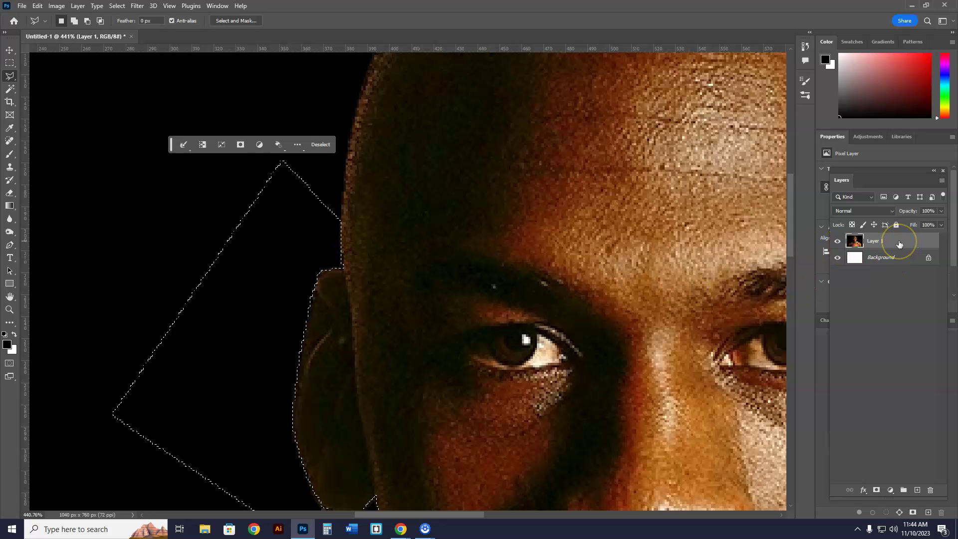
Step: Delete the lassoed area beside the ear, remove the rest of the black background with the Magic Wand, and clear the selection
key(Delete)
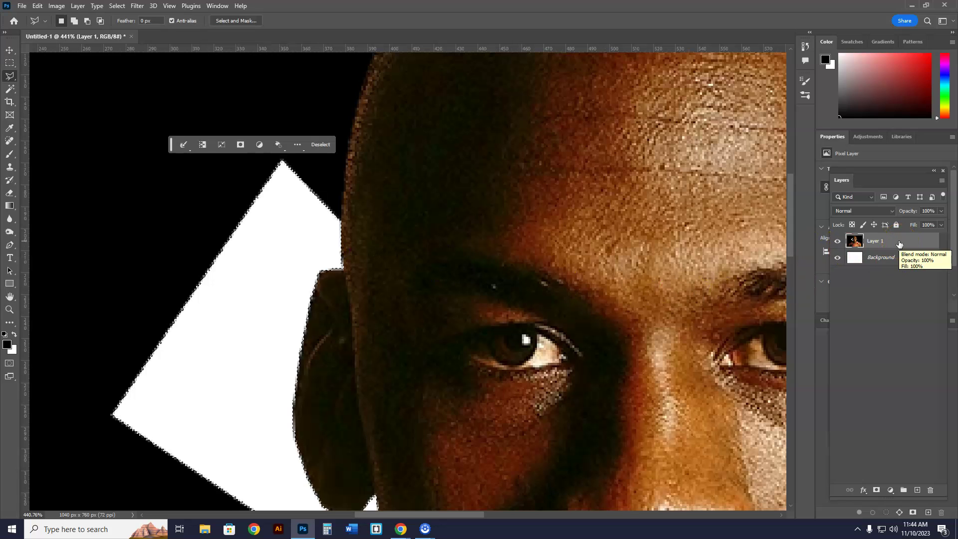
double_click(10, 310)
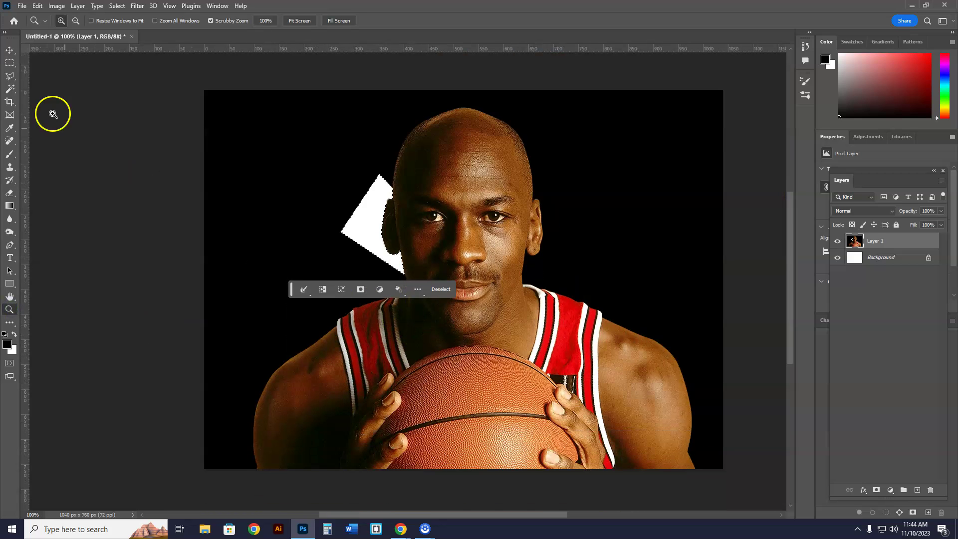
right_click(9, 85)
click(59, 105)
click(331, 134)
key(Delete)
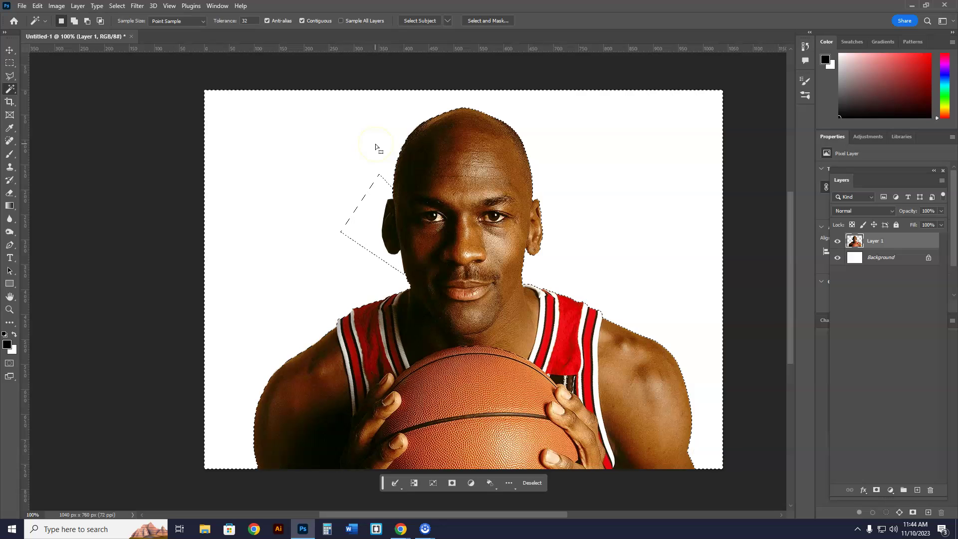
key(ctrl+d)
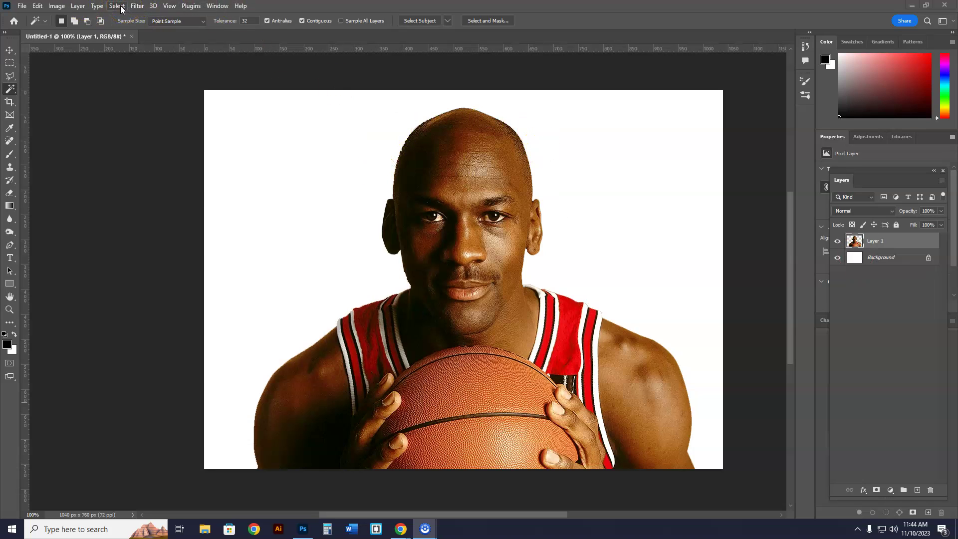
Step: Select the shadows of Layer 1 with Color Range
click(876, 242)
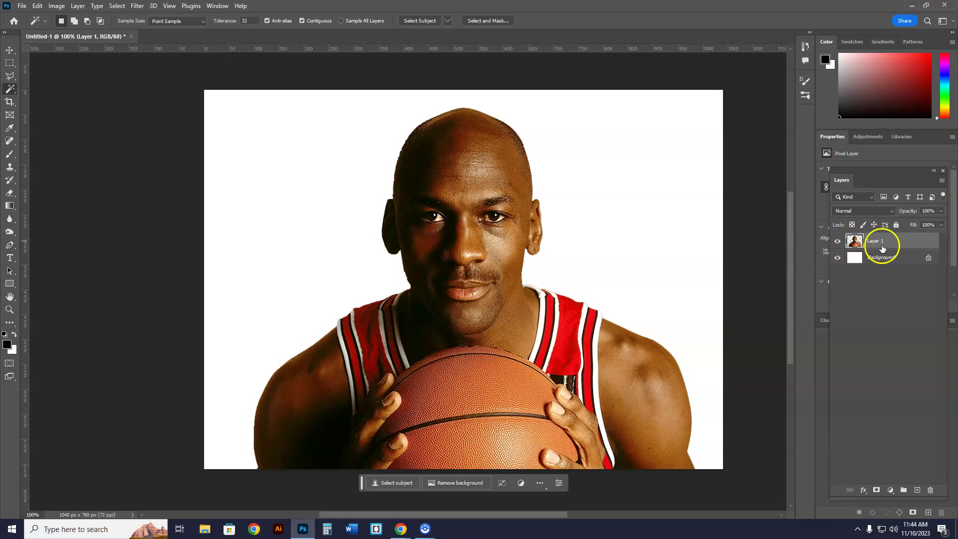
click(116, 6)
click(131, 105)
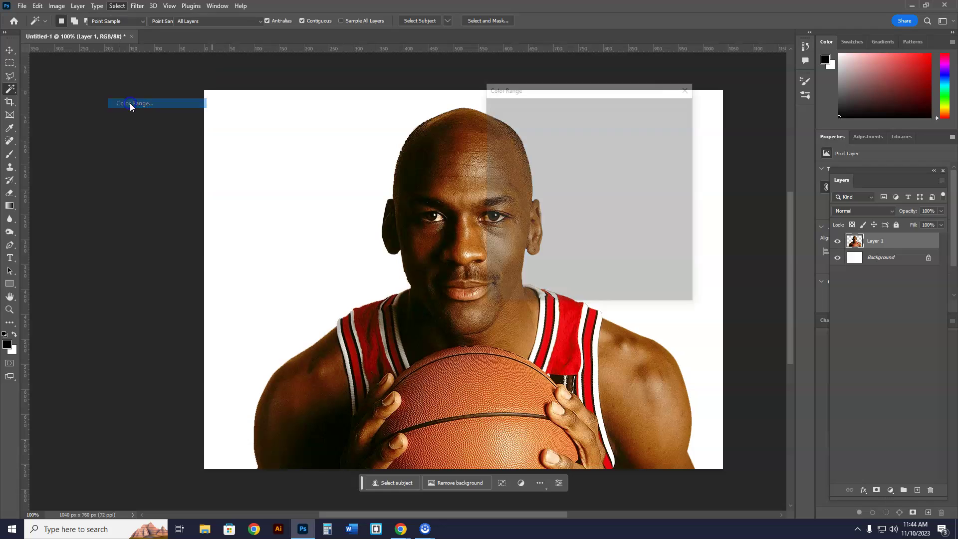
click(629, 105)
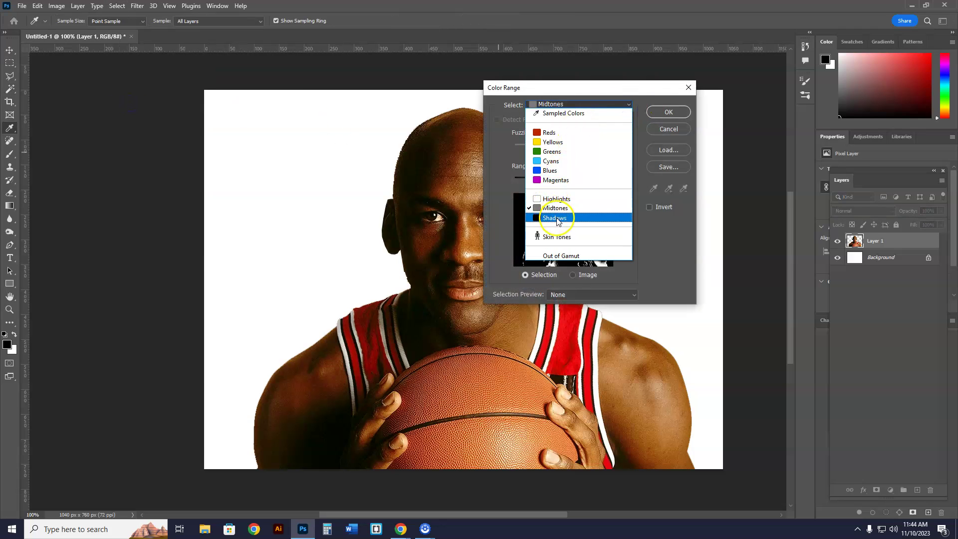
click(557, 221)
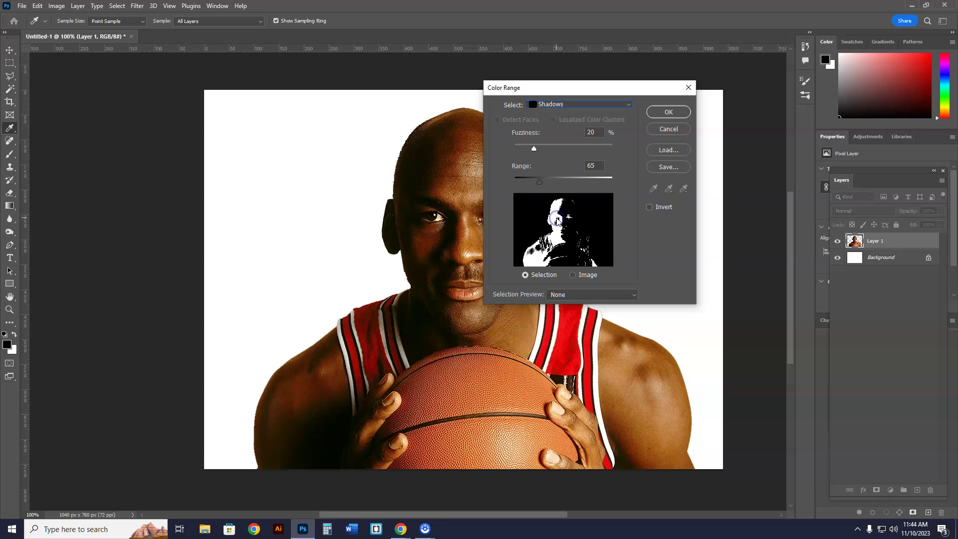
click(669, 112)
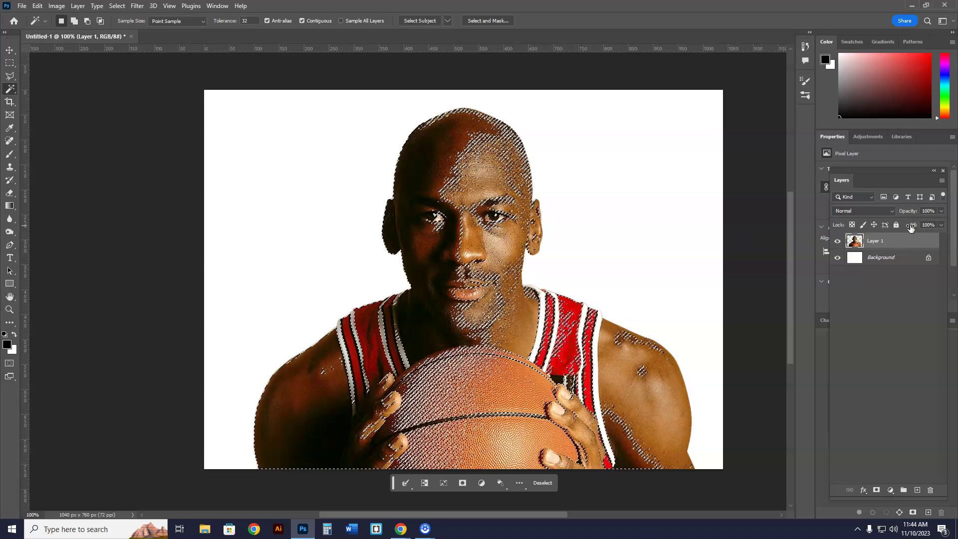
Step: Copy the selected shadows to a new layer, preview it with Layer 1 hidden, and rename it Shadows
key(ctrl+j)
click(890, 250)
click(830, 257)
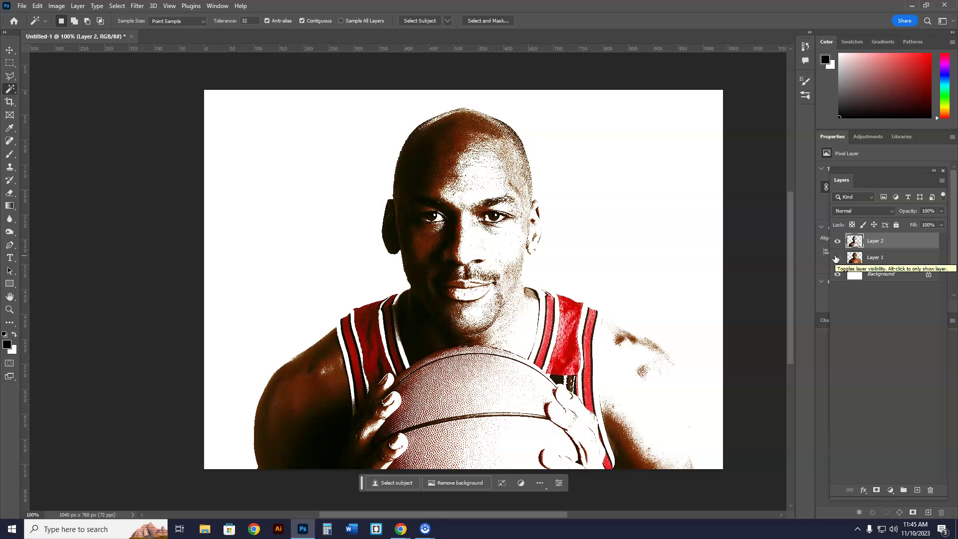
click(837, 257)
click(884, 257)
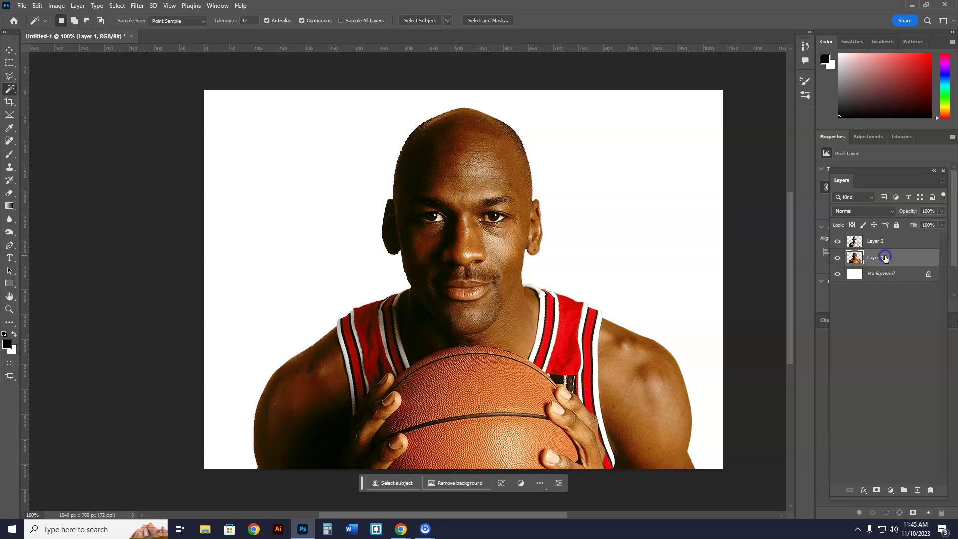
click(874, 241)
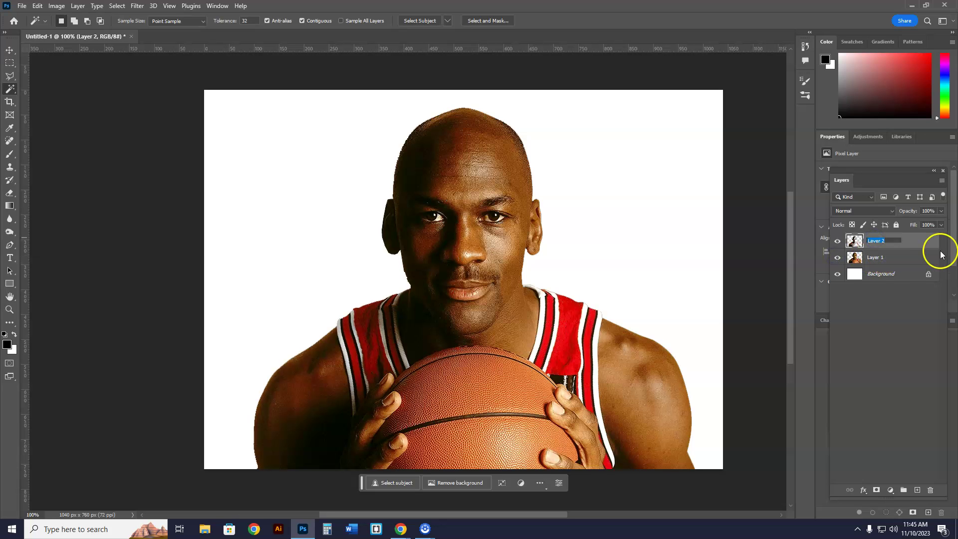
Step: Select the midtones of Layer 1 with Color Range
click(887, 259)
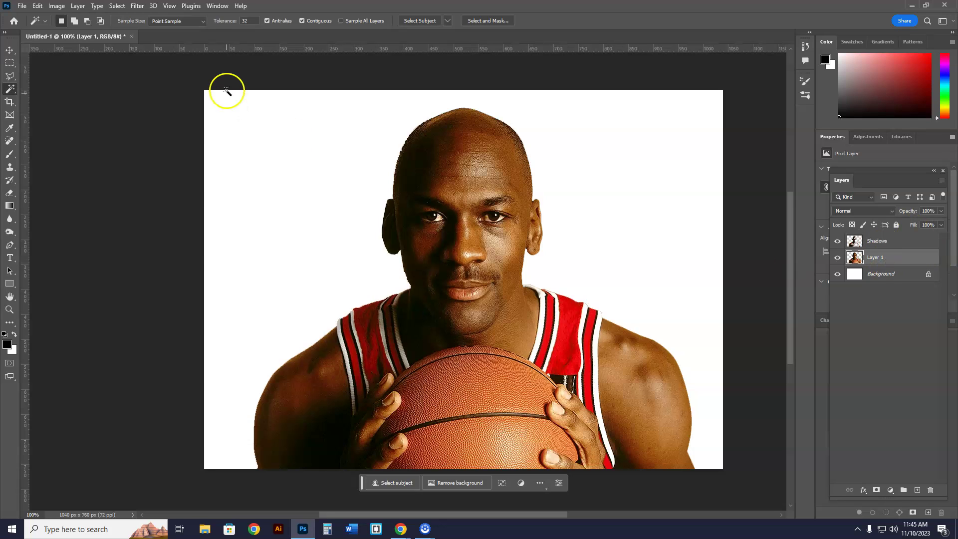
click(117, 6)
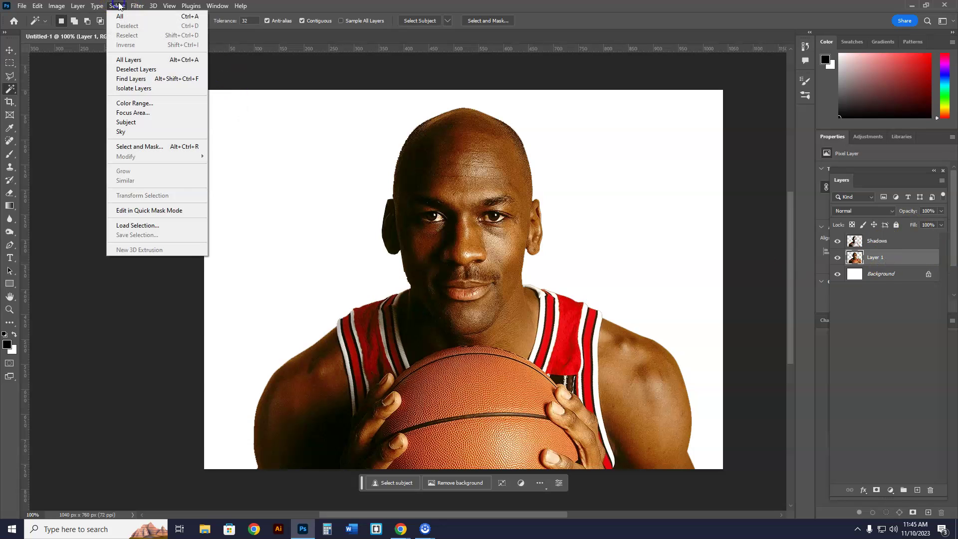
click(135, 103)
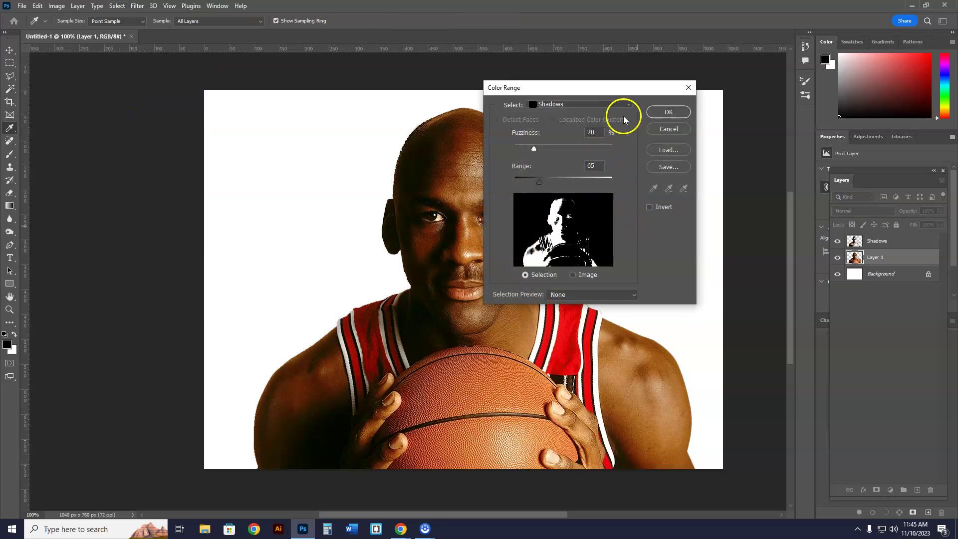
click(624, 105)
click(559, 210)
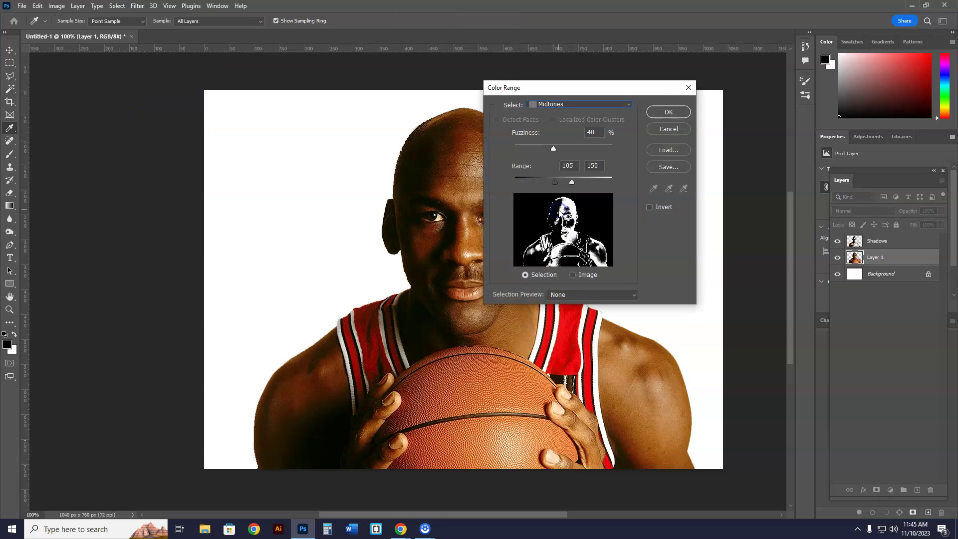
click(666, 111)
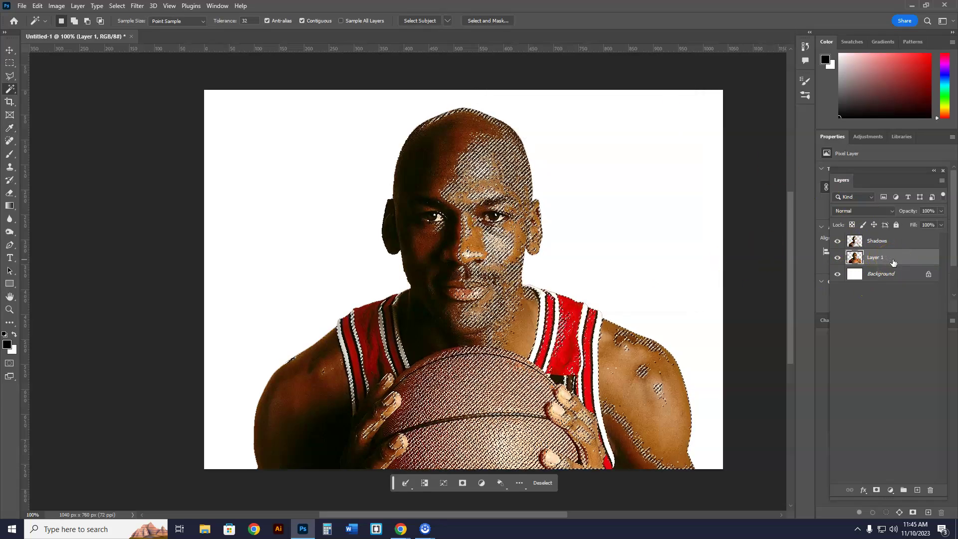
Step: Copy the selected midtones to a new layer, hide Layer 1, and rename the new layer Midtones
key(ctrl+j)
click(838, 274)
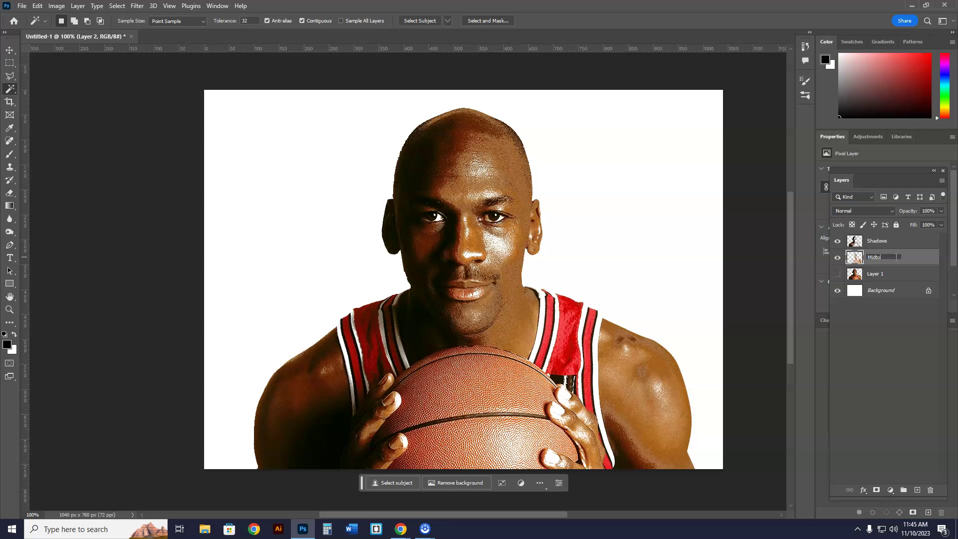
click(906, 333)
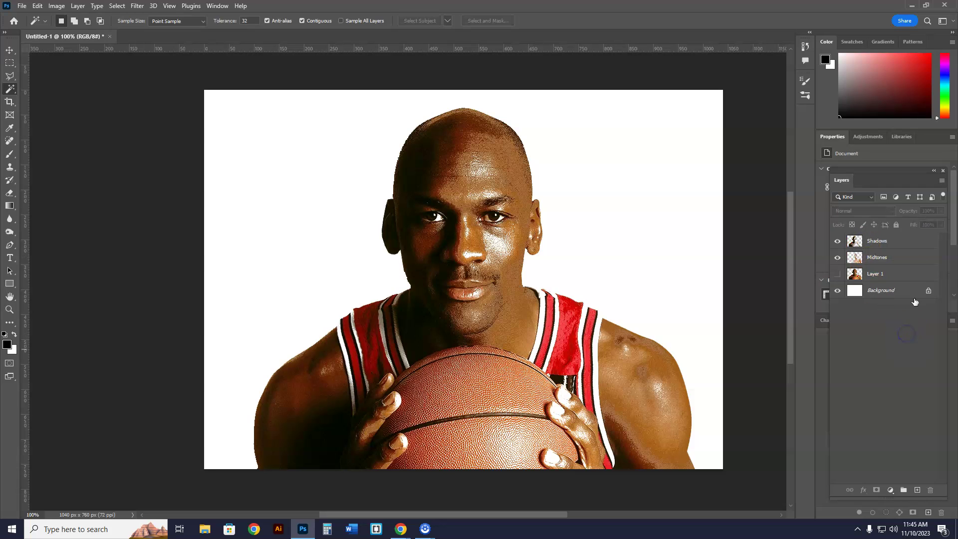
Step: Fill the Shadows layer with Black at 100% opacity in Normal mode, preserving transparency
click(897, 241)
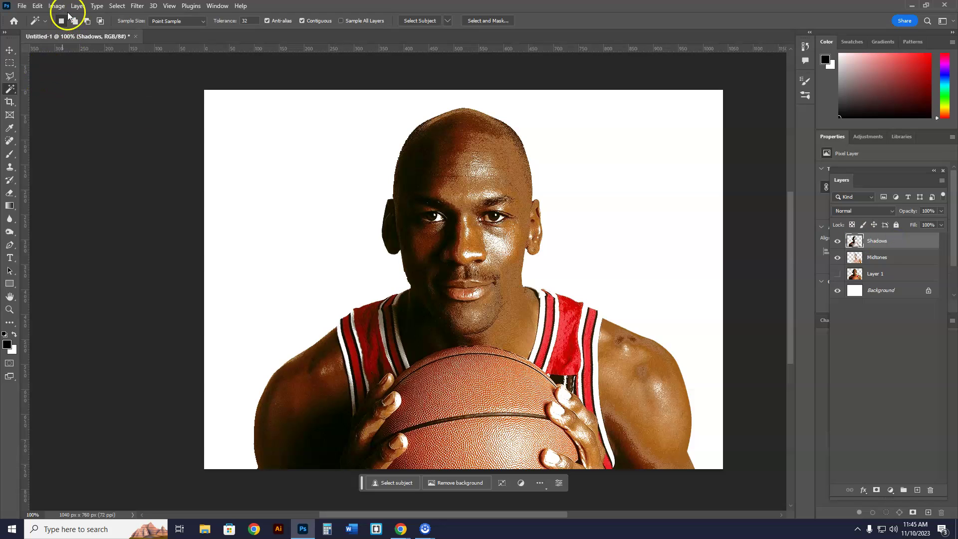
click(38, 6)
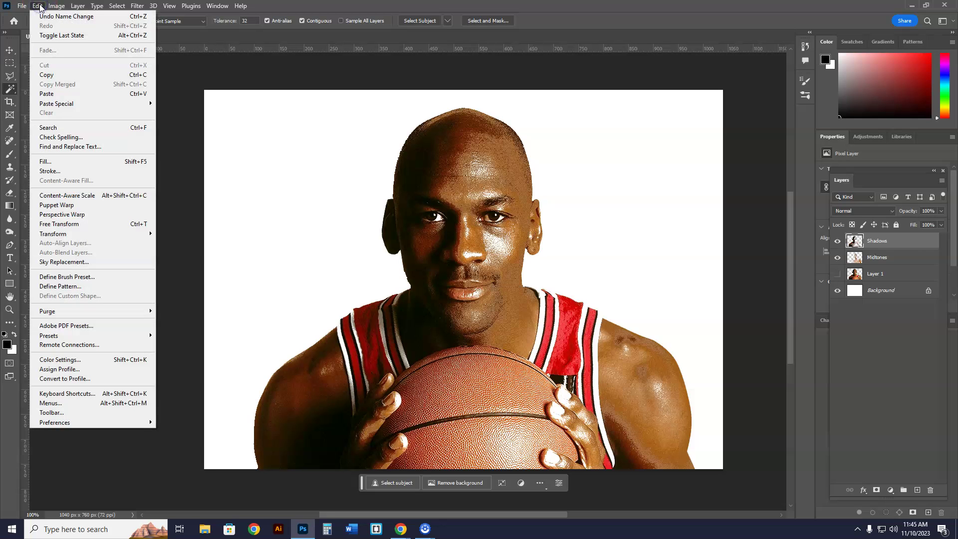
click(55, 161)
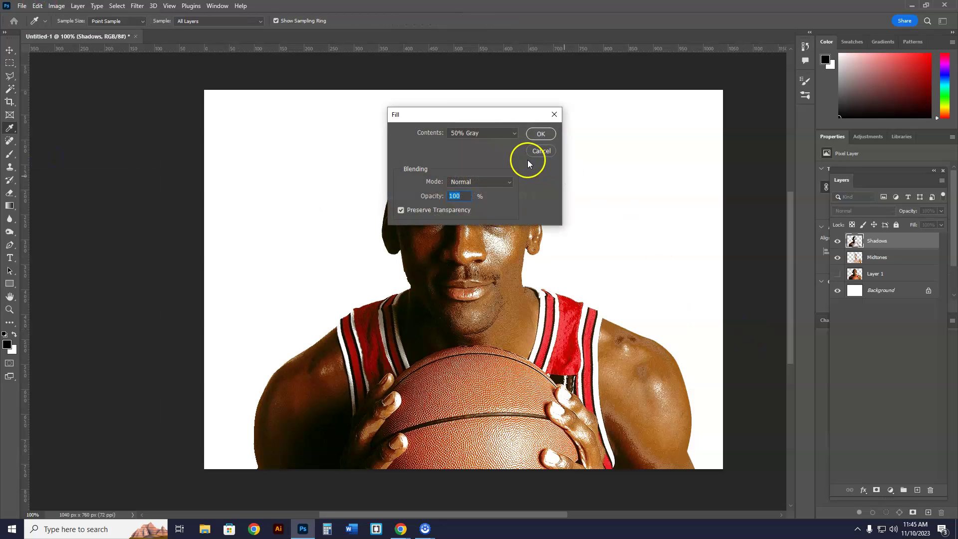
click(515, 133)
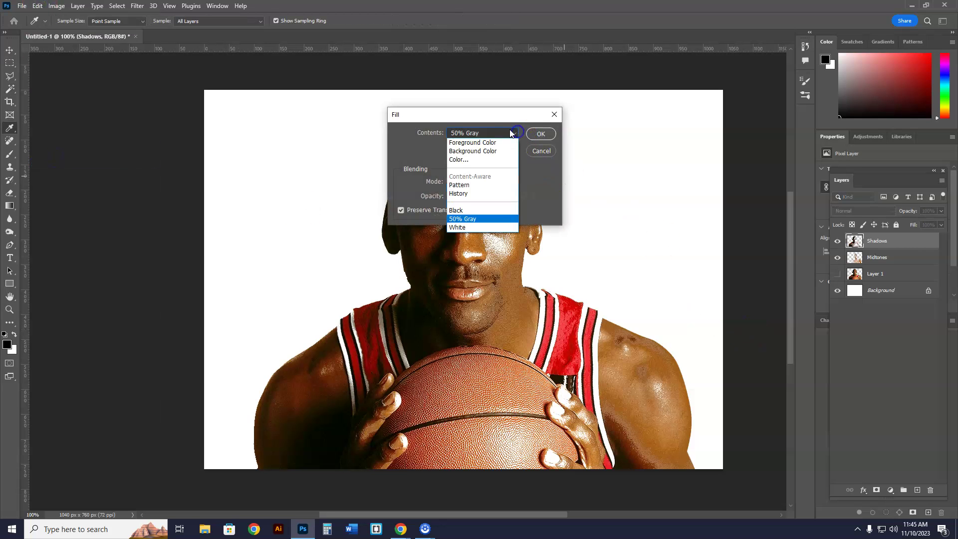
click(463, 212)
click(541, 133)
key(w)
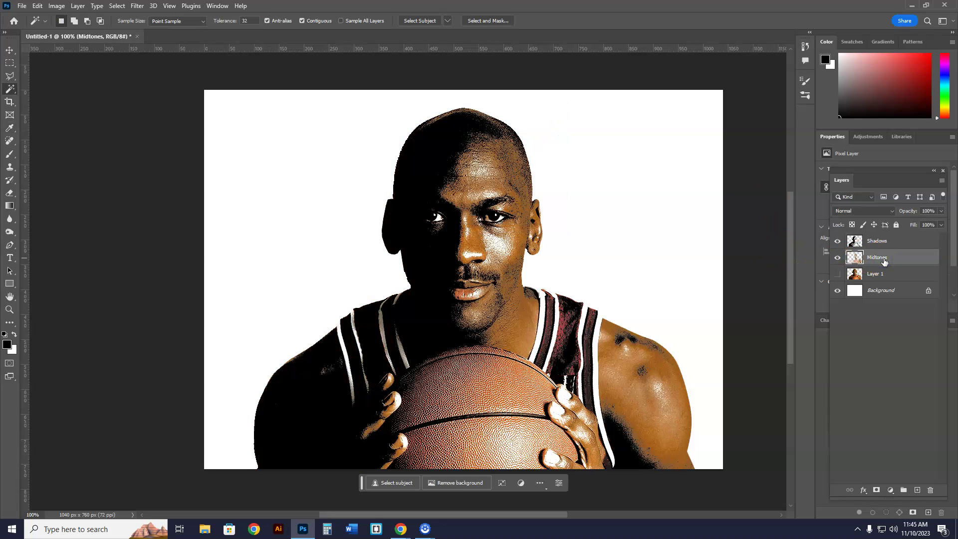
Step: Check the Midtones layer without the Shadows layer, then fill it with 50% Gray, preserving transparency
click(838, 242)
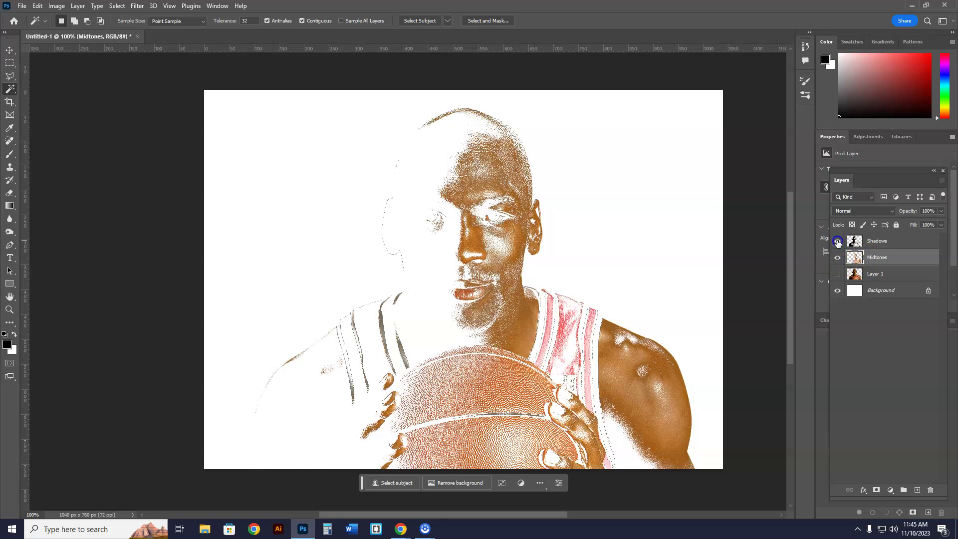
click(838, 241)
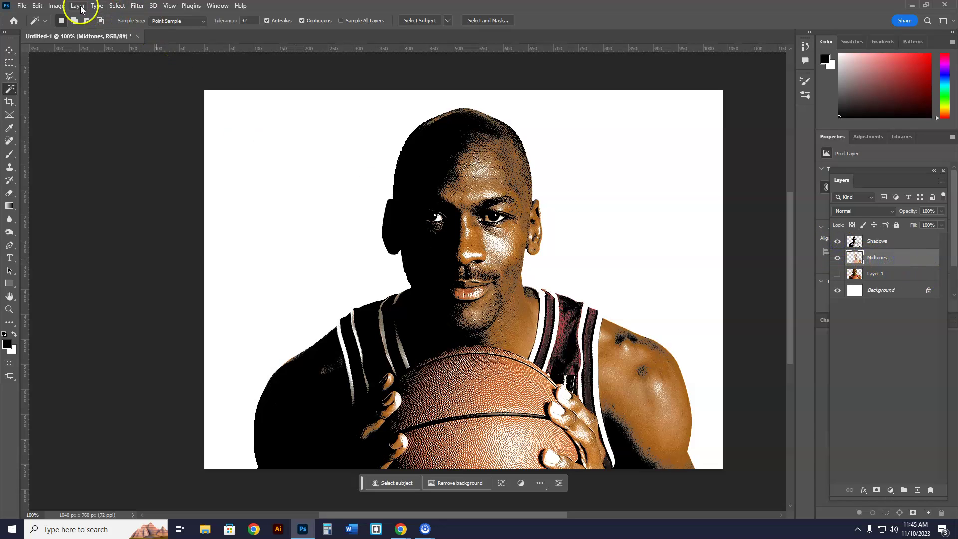
click(37, 6)
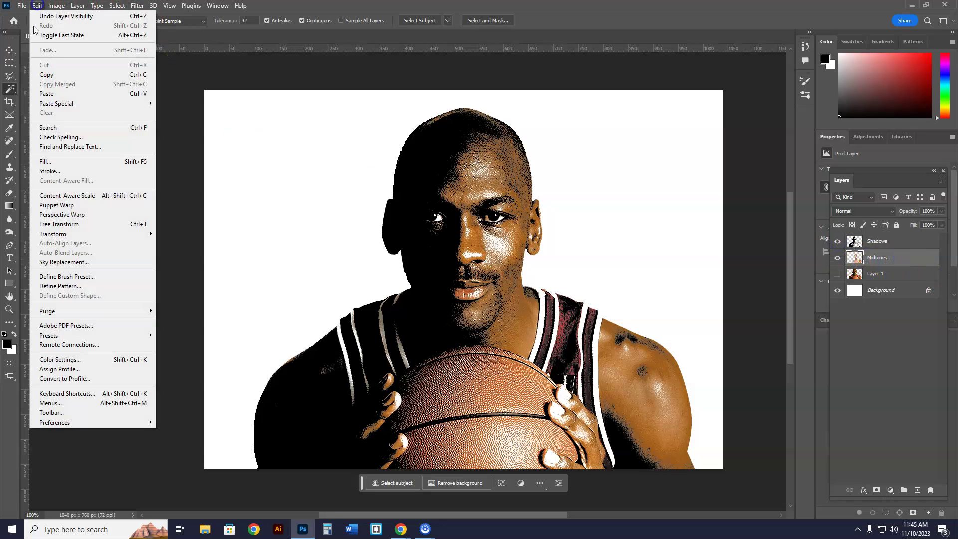
click(47, 163)
click(510, 133)
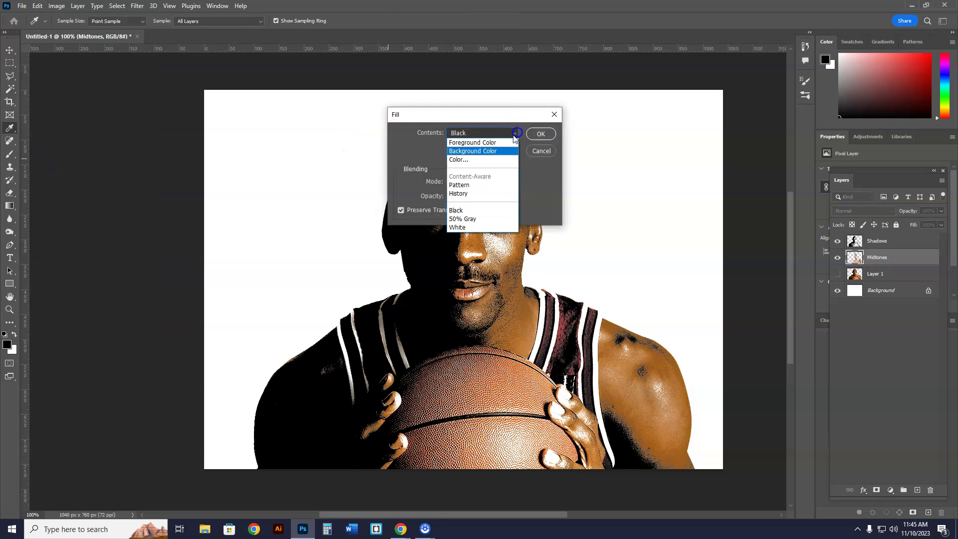
click(462, 219)
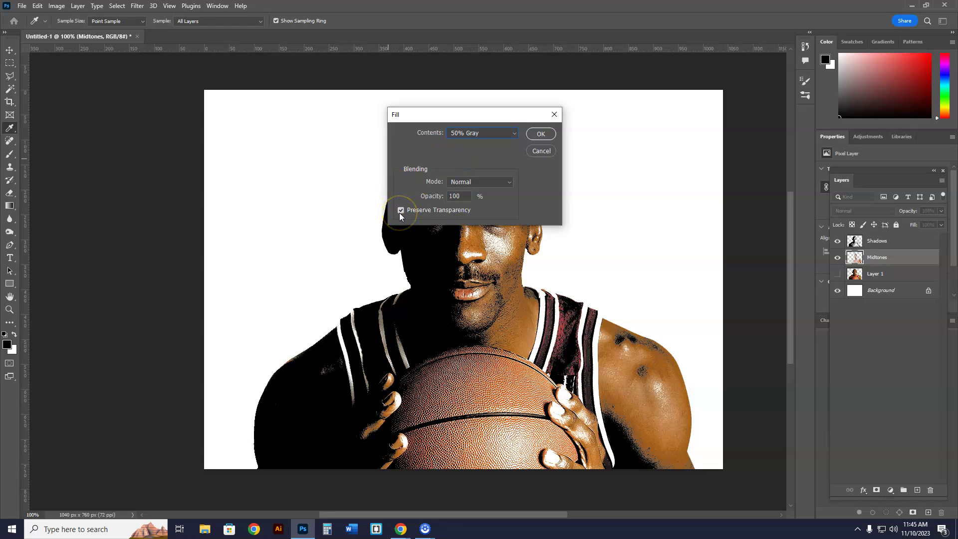
click(417, 211)
click(543, 134)
key(w)
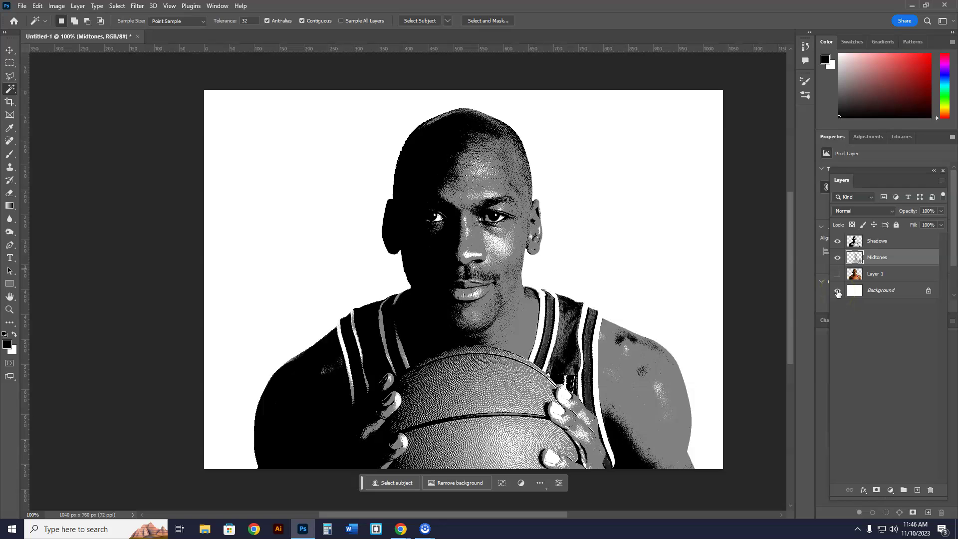
Step: Hide the white Background layer, keeping only the Shadows and Midtones layers visible
drag(855, 273, 879, 252)
click(880, 241)
click(879, 257)
click(880, 241)
click(882, 258)
click(835, 290)
Step: Try merging the visible Shadows and Midtones layers, undo the merge, and make the Midtones layer active again
click(894, 259)
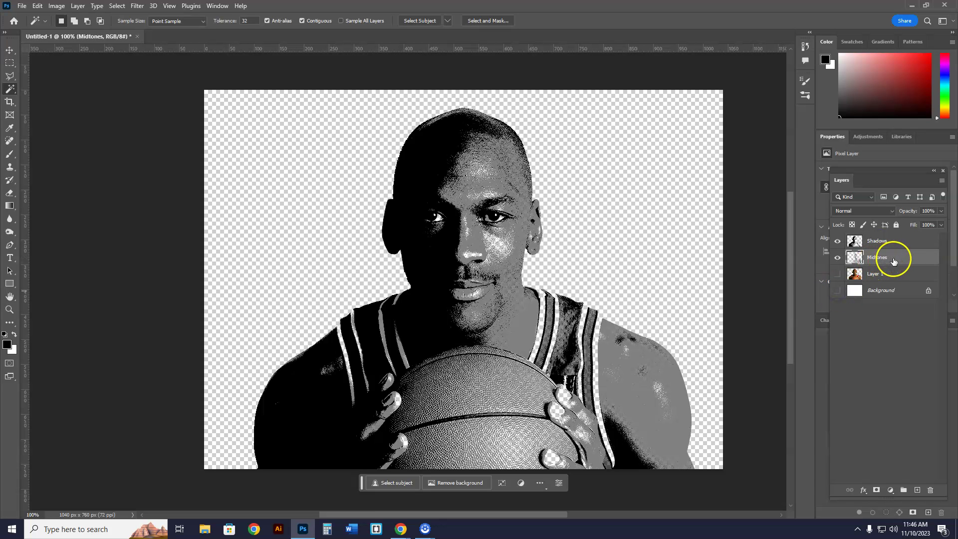
right_click(888, 256)
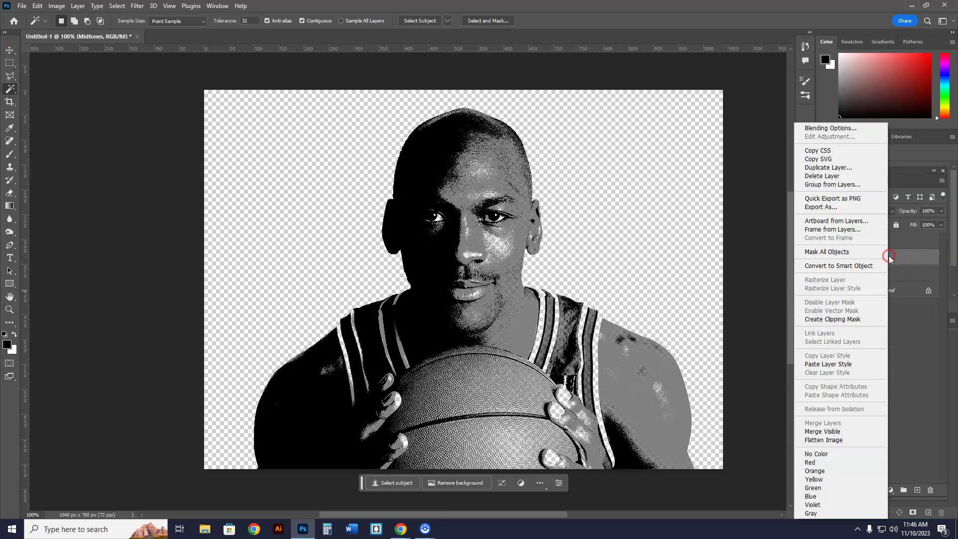
click(831, 432)
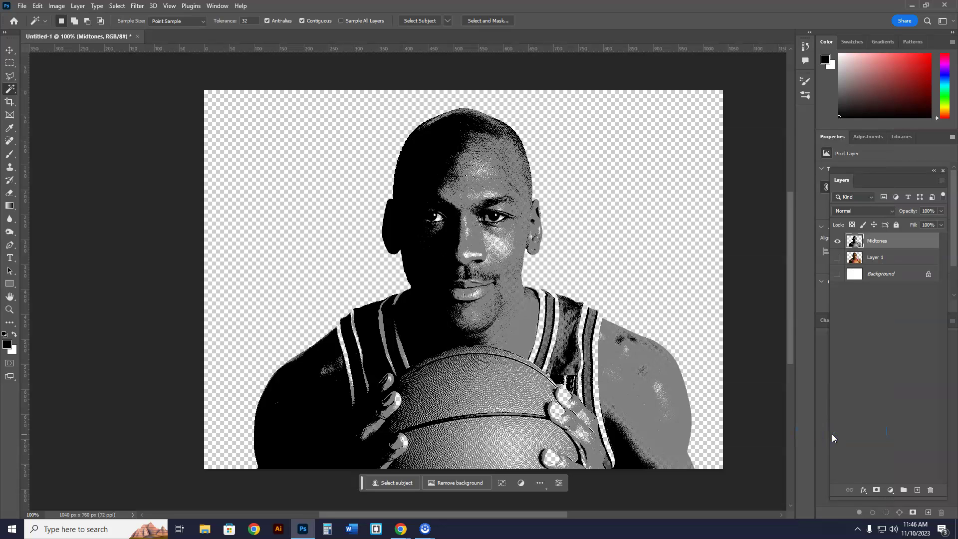
click(838, 241)
click(838, 241)
click(838, 241)
click(839, 241)
key(ctrl+z)
click(887, 275)
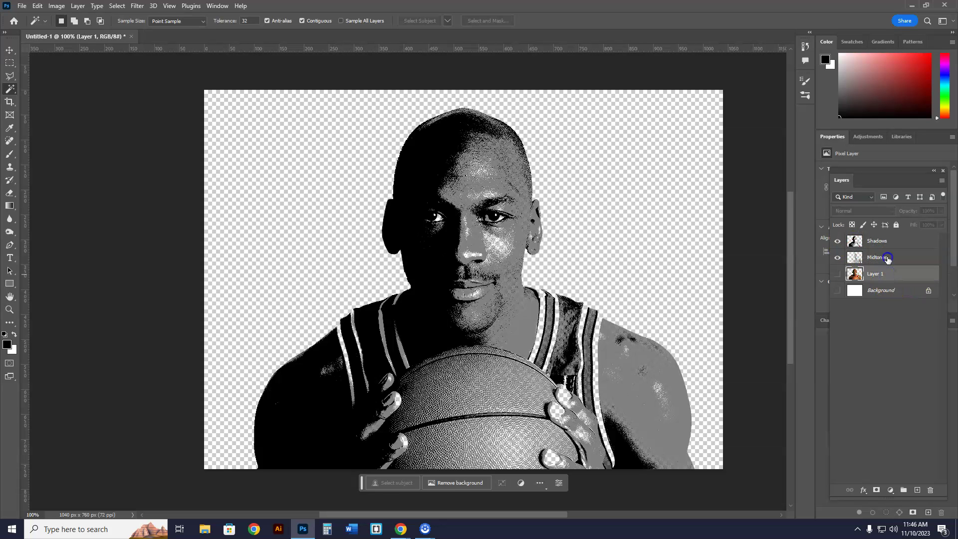
click(887, 258)
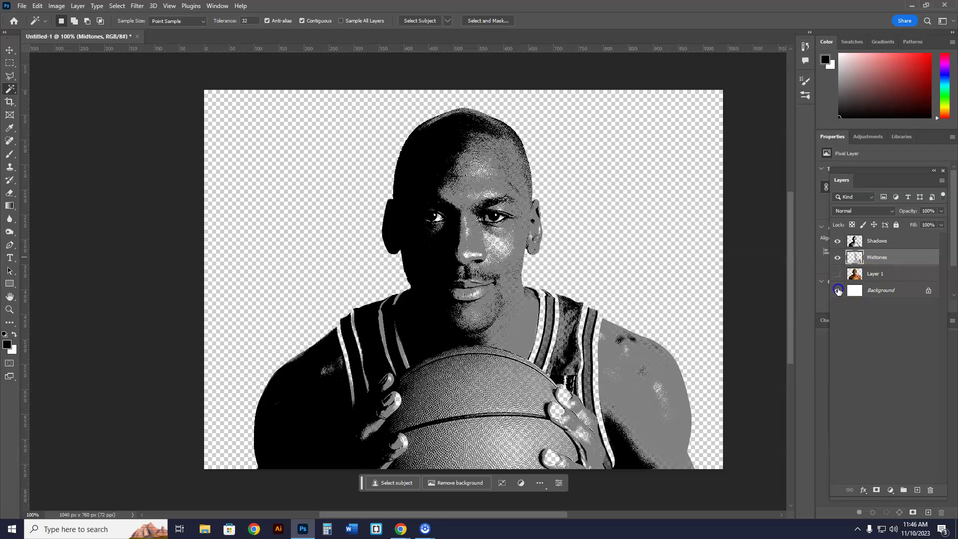
Step: Show the white Background layer again and merge the Shadows and Midtones layers into a single layer
click(838, 290)
shift+click(882, 241)
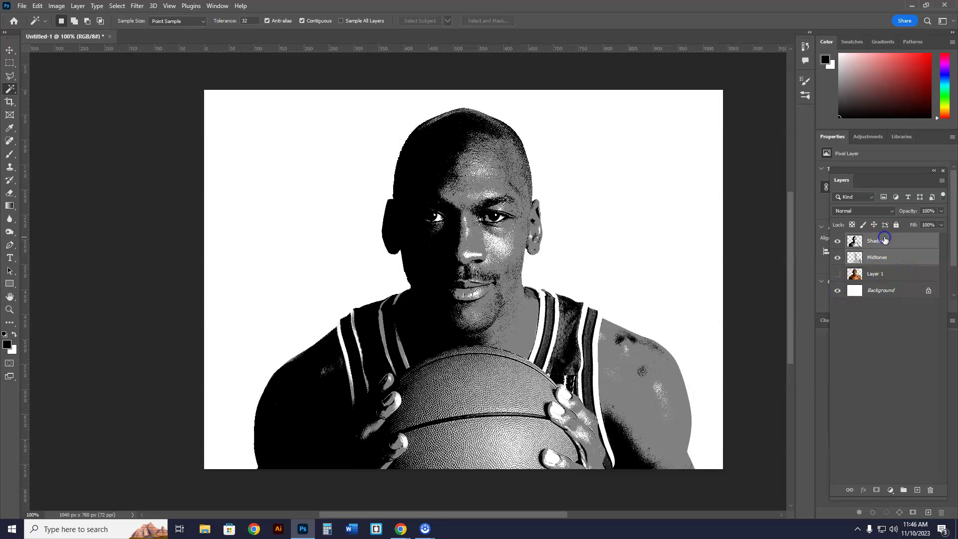
click(884, 255)
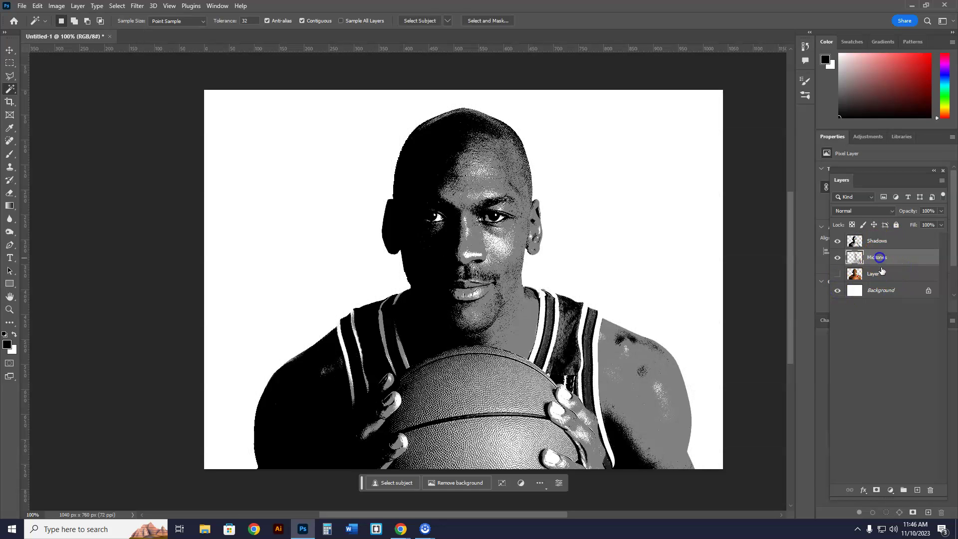
shift+click(891, 241)
right_click(887, 241)
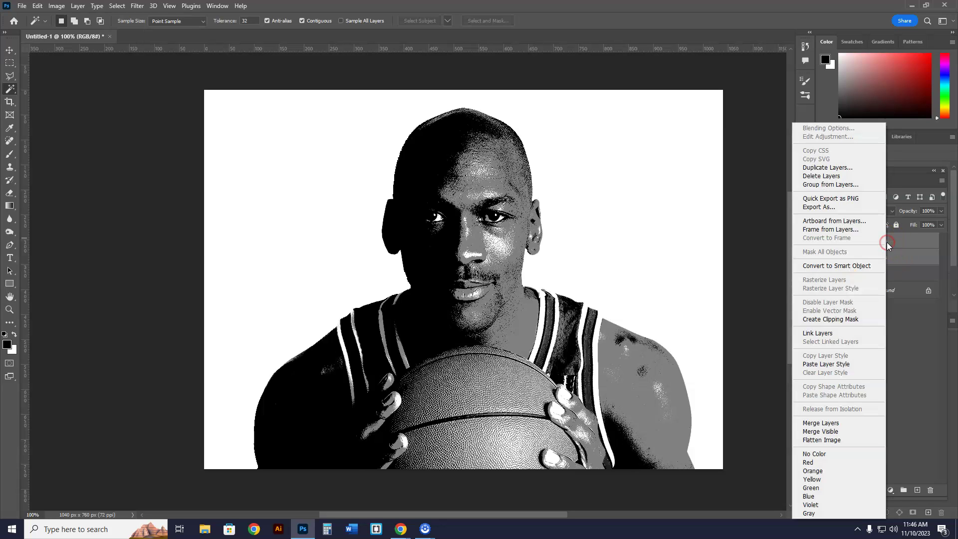
click(815, 424)
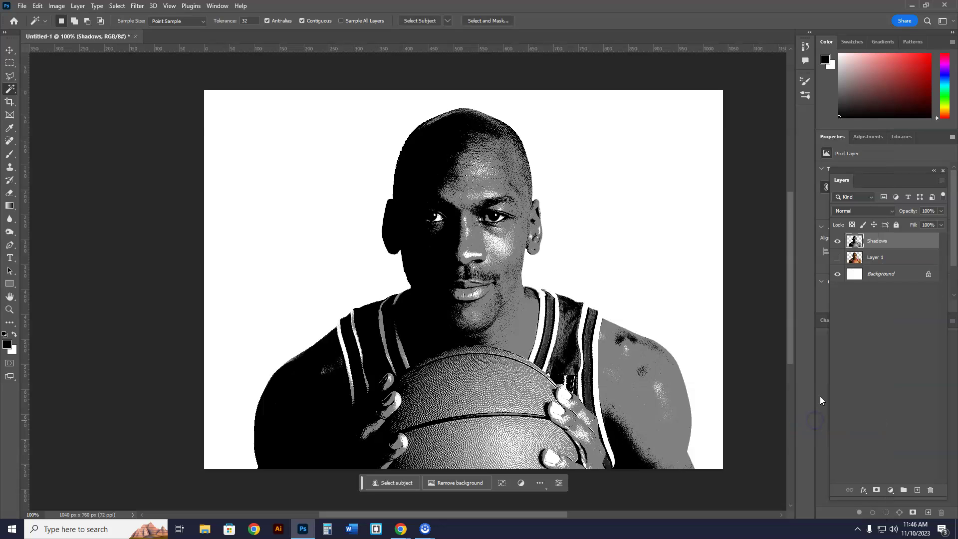
Step: Check the merged layer's visibility, rename it Shadows & Midtones, and rename the hidden Layer 1 as Original
click(837, 241)
click(837, 241)
click(889, 241)
click(875, 324)
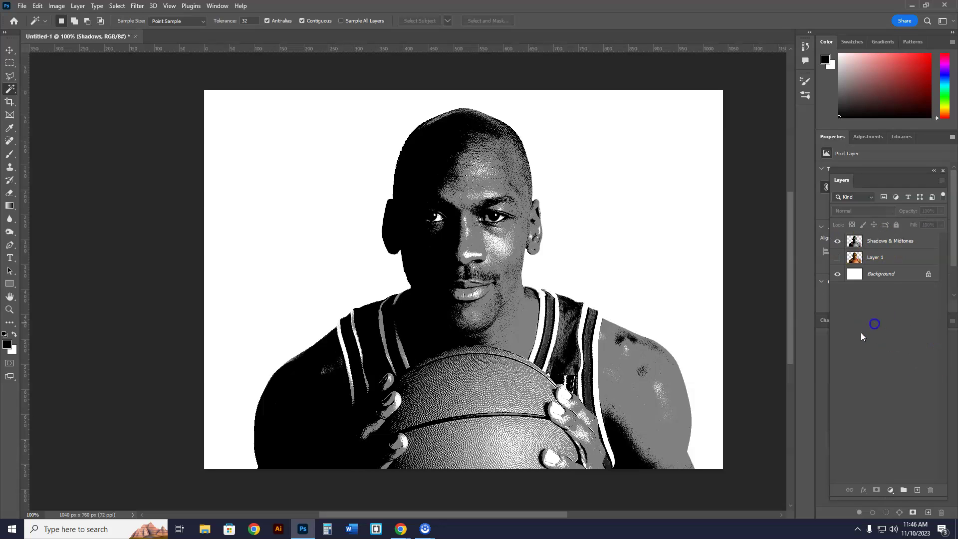
double_click(876, 257)
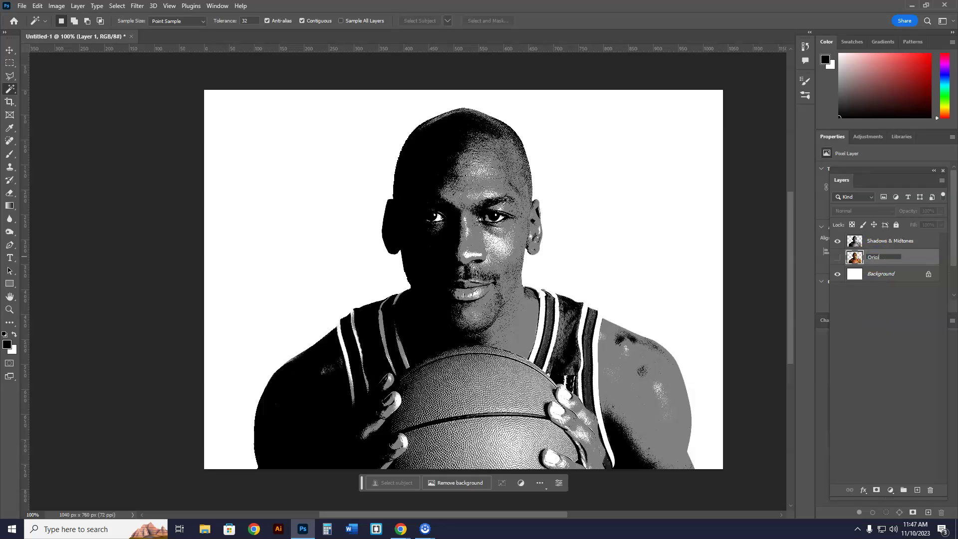
click(909, 304)
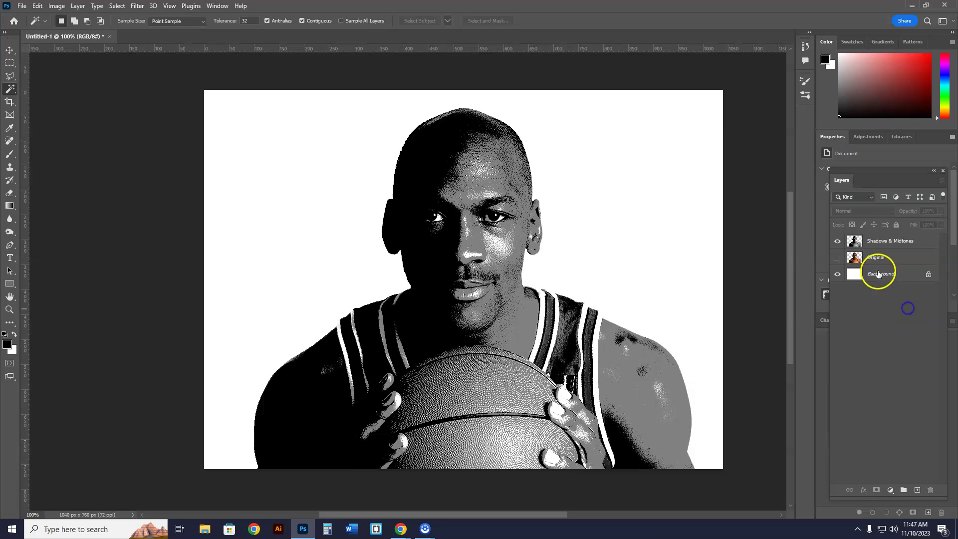
Step: Make the Shadows & Midtones layer active and create a new 885 x 724 pixel document at 72 ppi with a white background
click(891, 244)
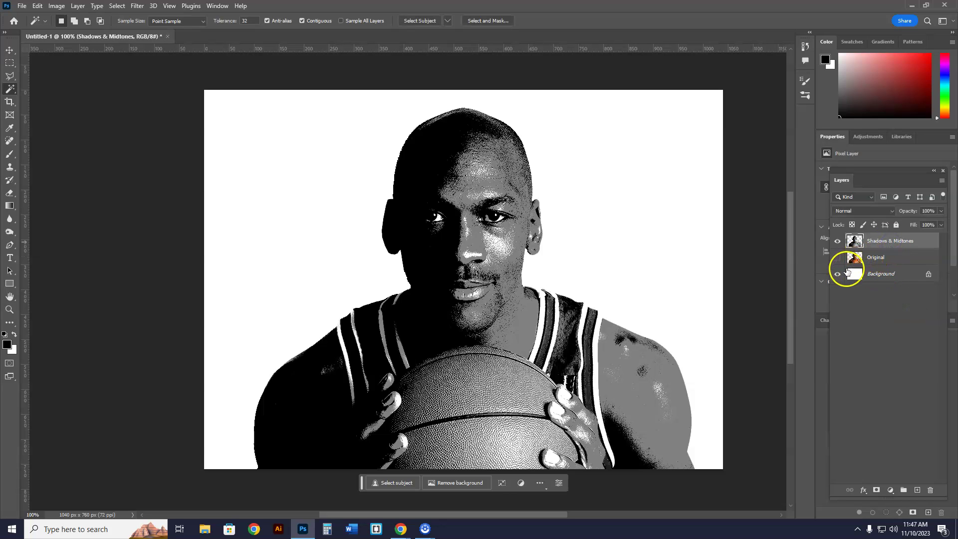
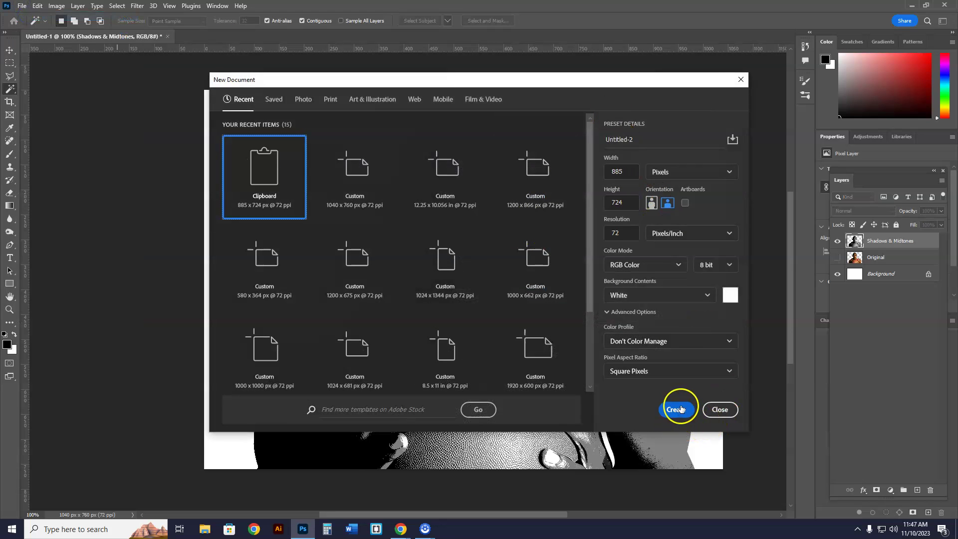
click(681, 410)
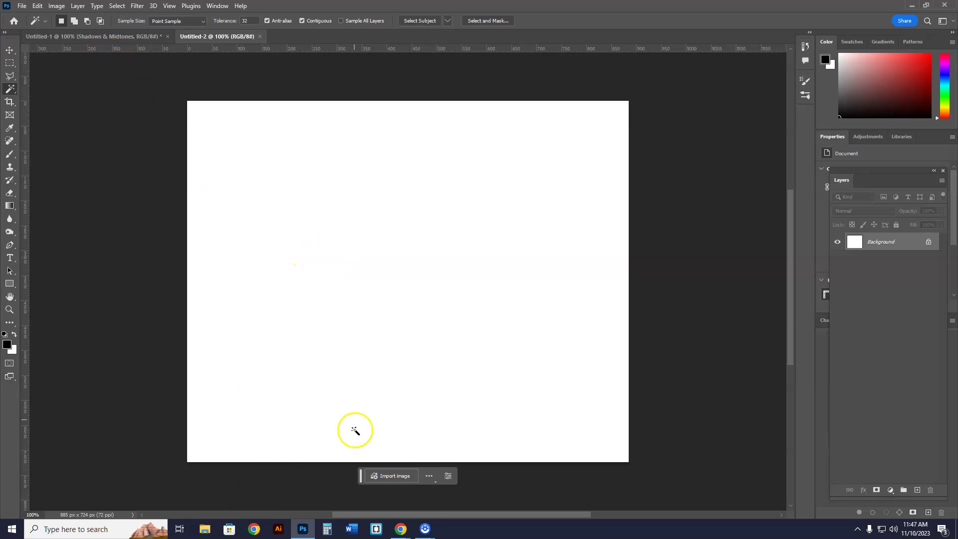
Step: Switch to Chrome and examine the enlarged GREATNESS student example on the Color Text Portrait page
mouse_move(394, 533)
click(454, 491)
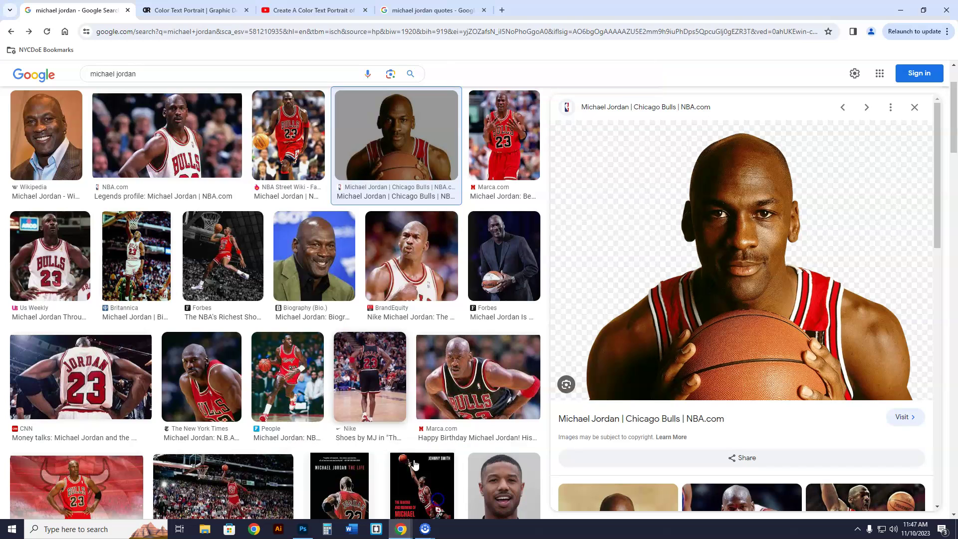
click(239, 12)
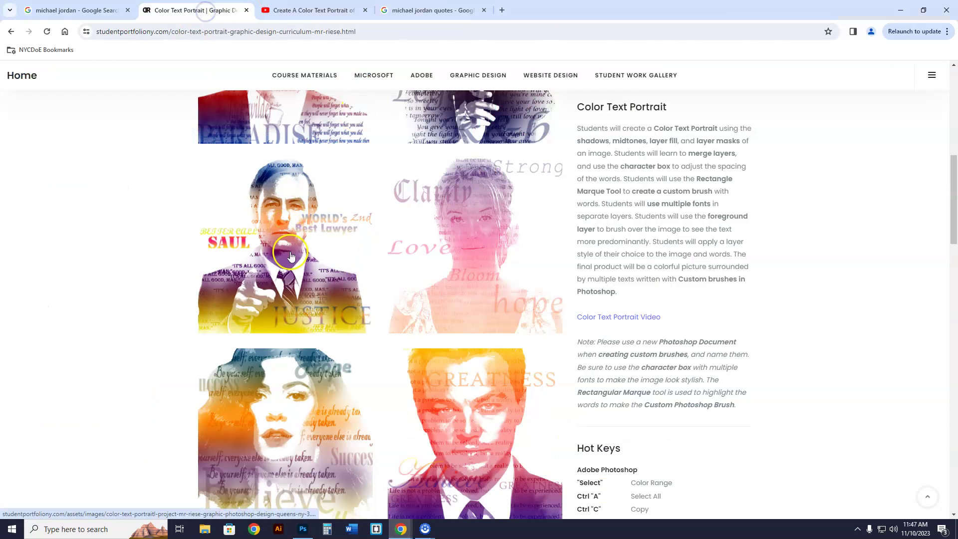
click(487, 433)
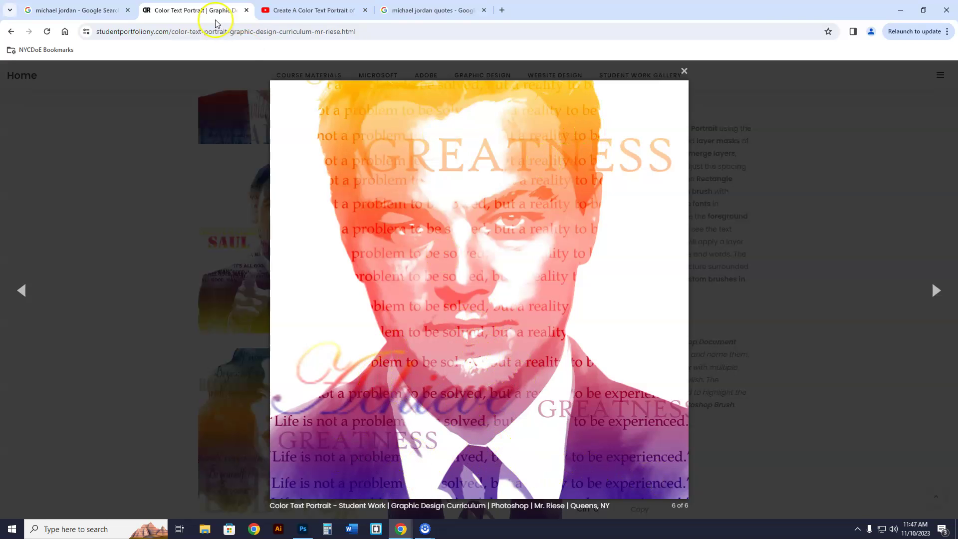
click(83, 12)
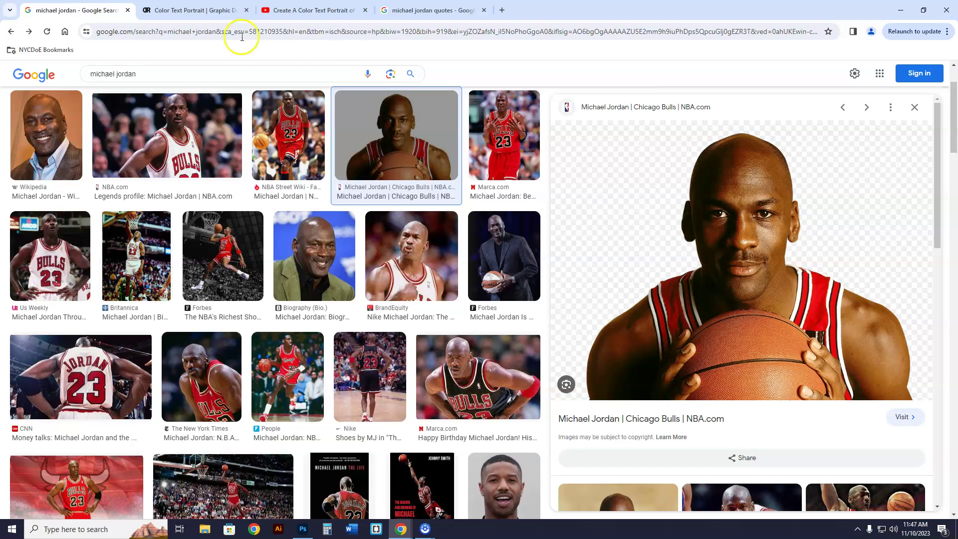
Step: Copy the "My attitude is that if you push me towards something" quote from the michael jordan quotes search results
click(418, 10)
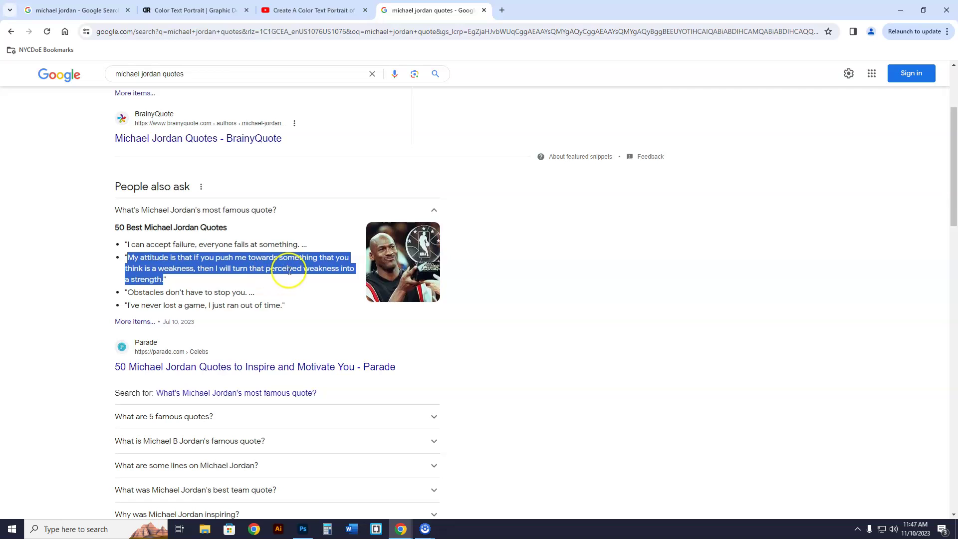
right_click(193, 265)
click(199, 273)
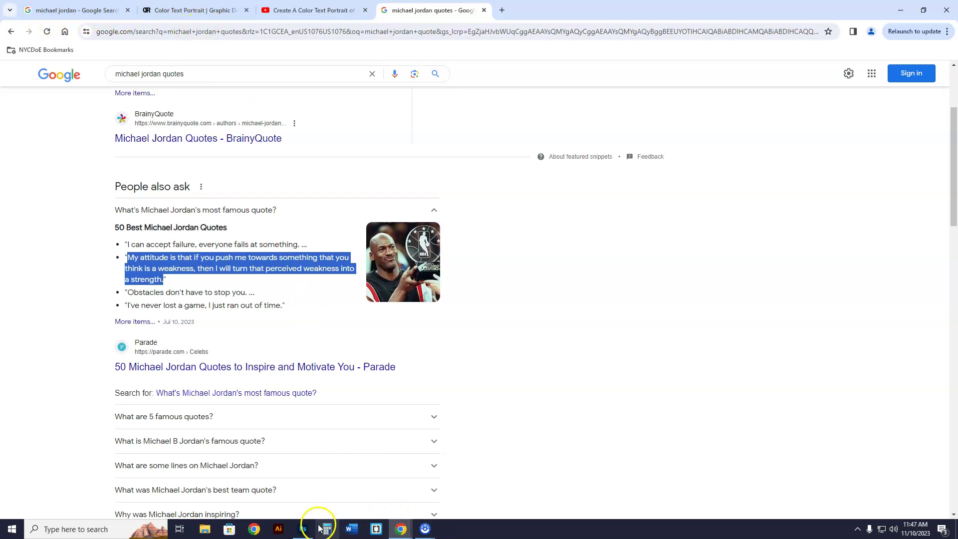
Step: Switch to Photoshop, paste the copied quote as a text line in Untitled-2, and move it so its beginning is on the canvas
click(303, 529)
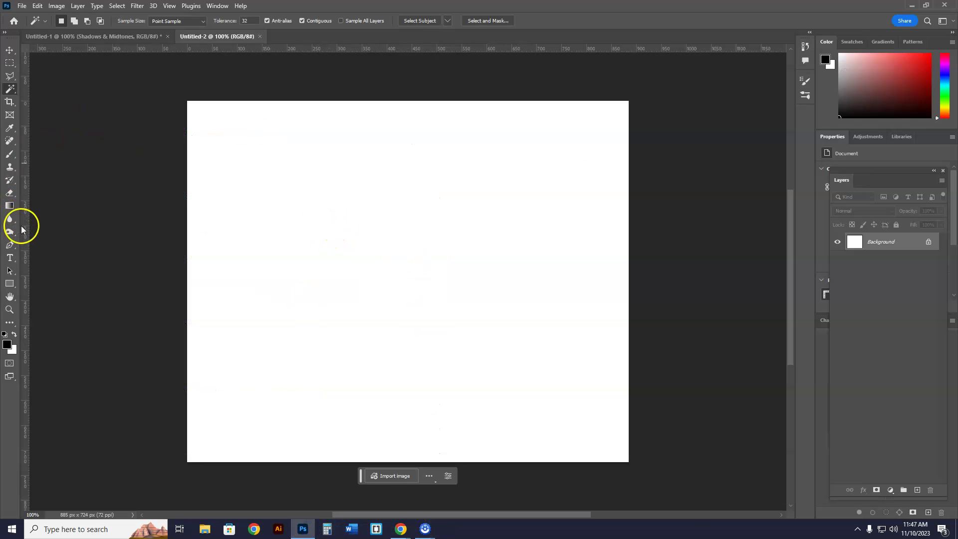
click(10, 257)
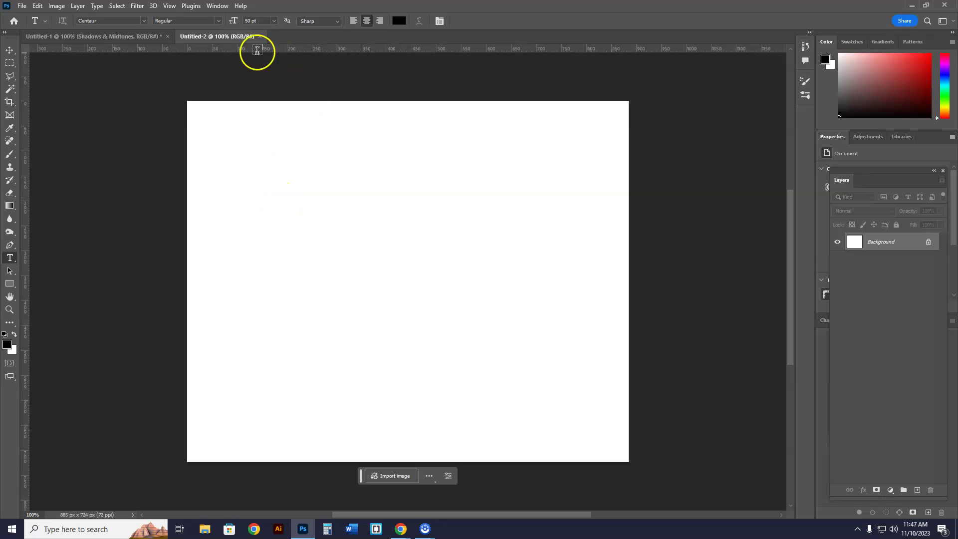
click(320, 201)
key(ctrl+v)
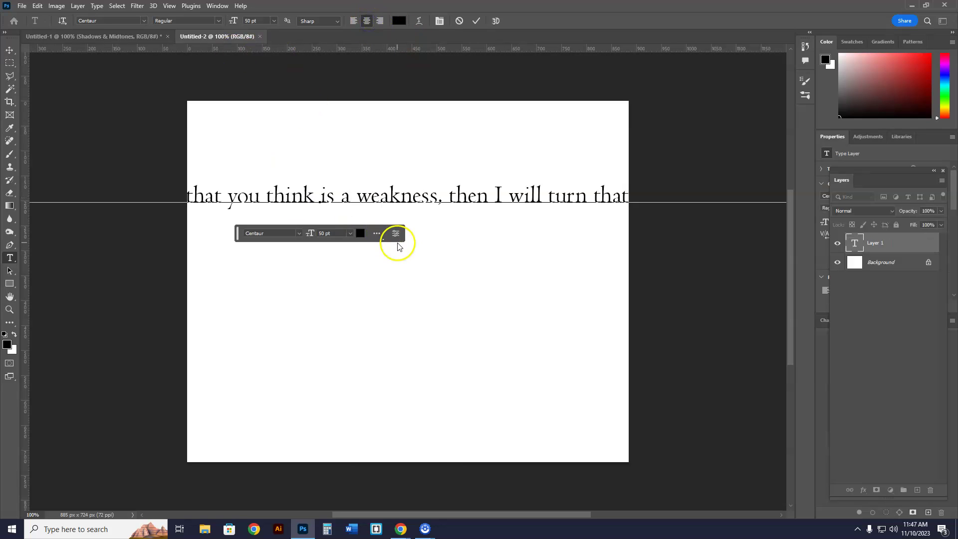
click(10, 50)
drag(318, 196, 613, 182)
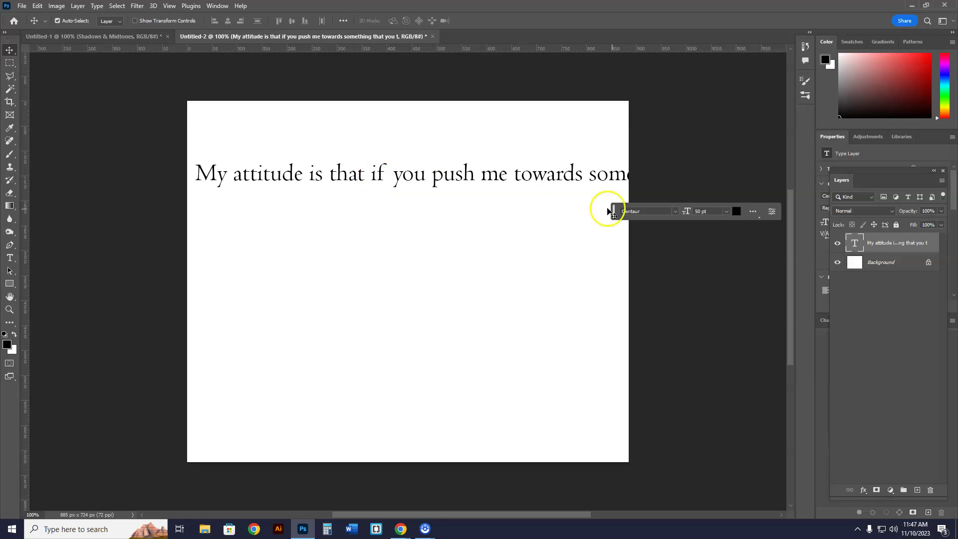
Step: Break the quote onto a second line before "something" and move the text back over the canvas
click(10, 258)
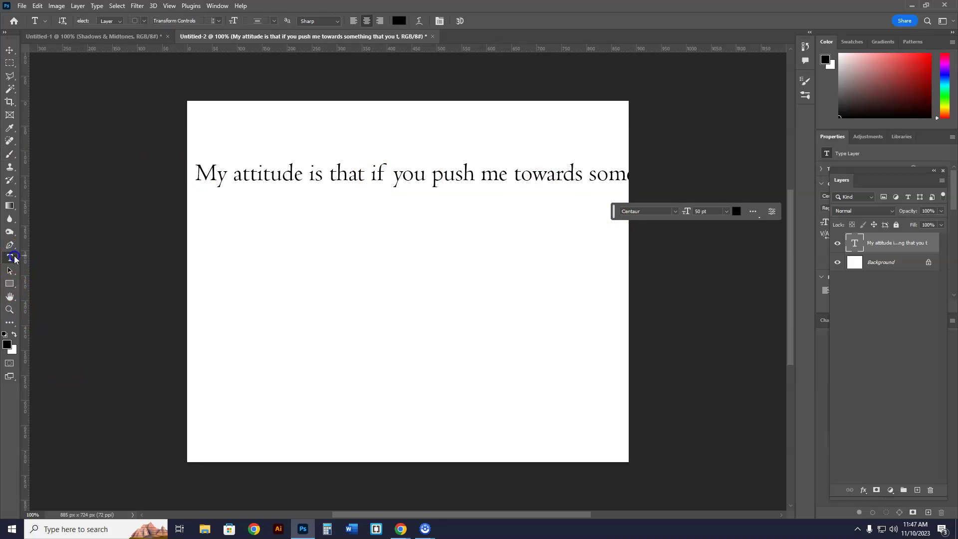
click(590, 178)
key(Return)
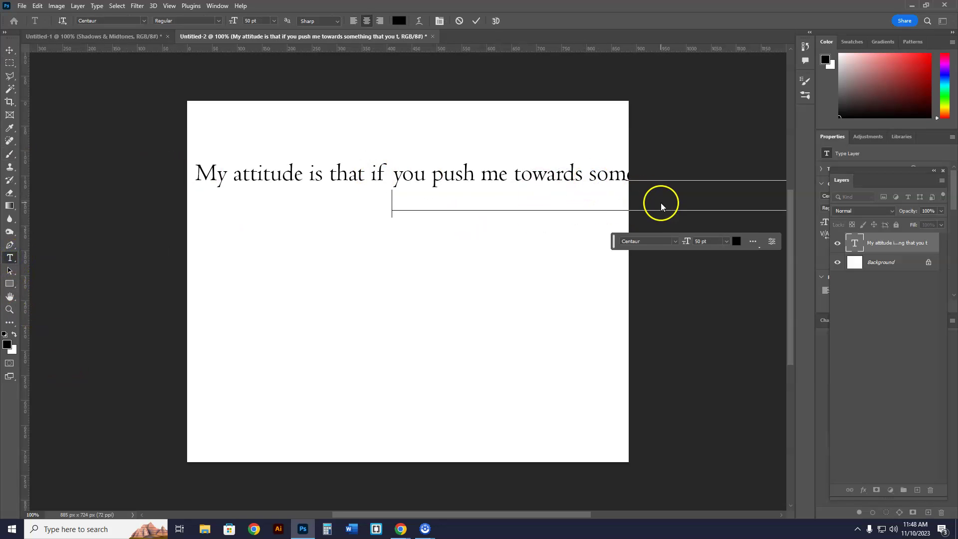
click(9, 50)
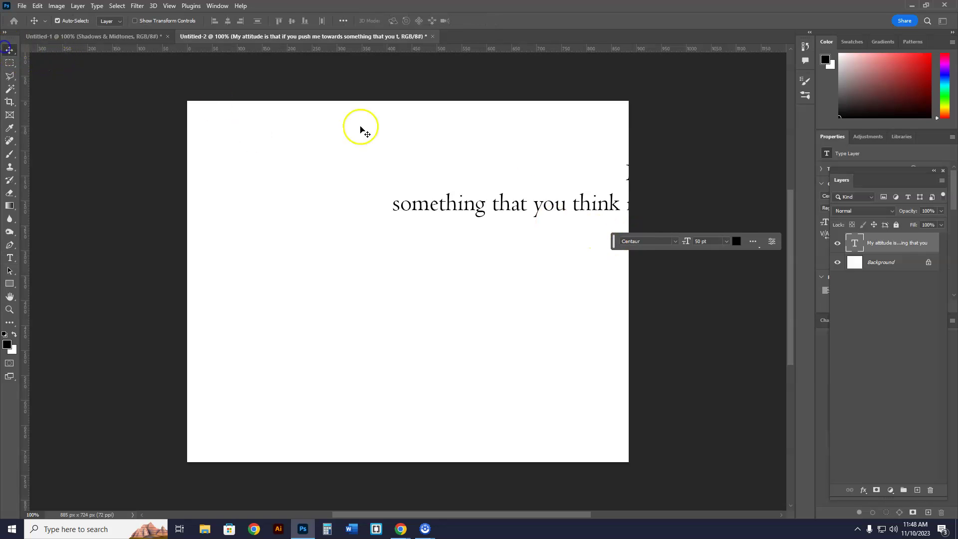
drag(613, 202, 206, 189)
Step: Break the quote into four lines starting with "My", "something", "then" and "into", and move the contextual task bar below the canvas
click(9, 257)
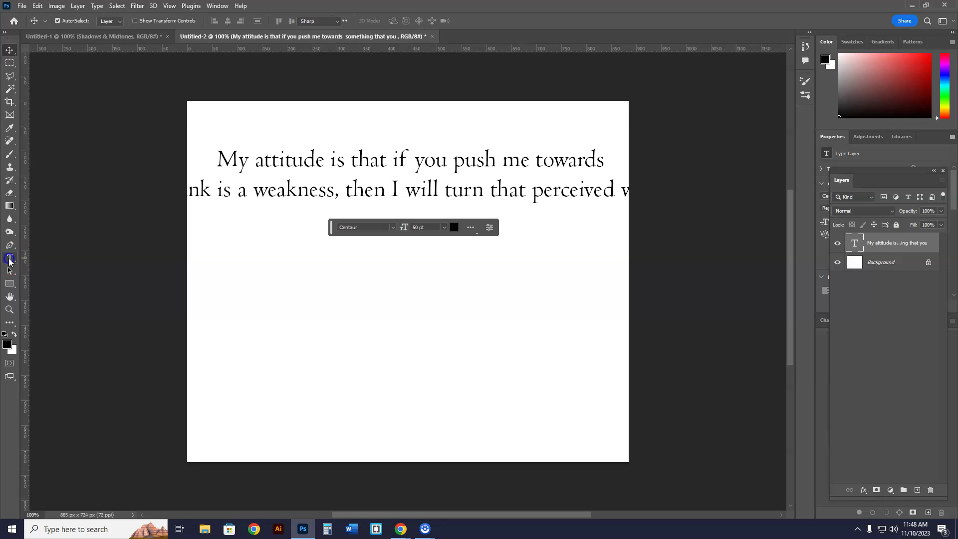
click(531, 192)
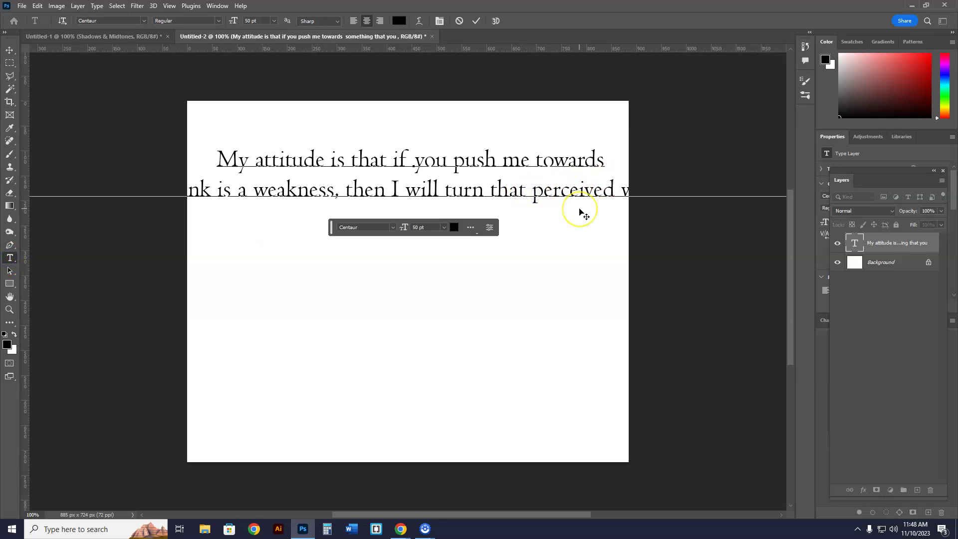
key(Return)
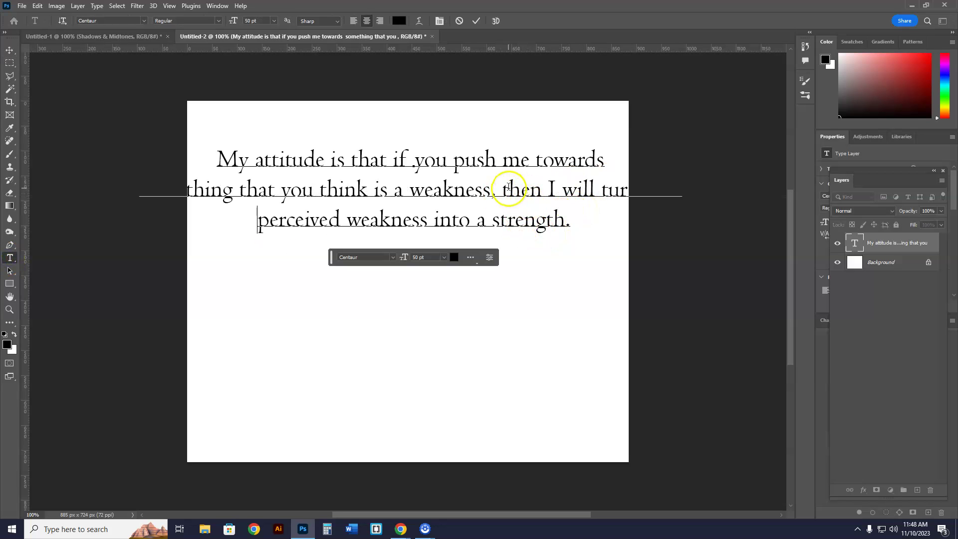
key(Return)
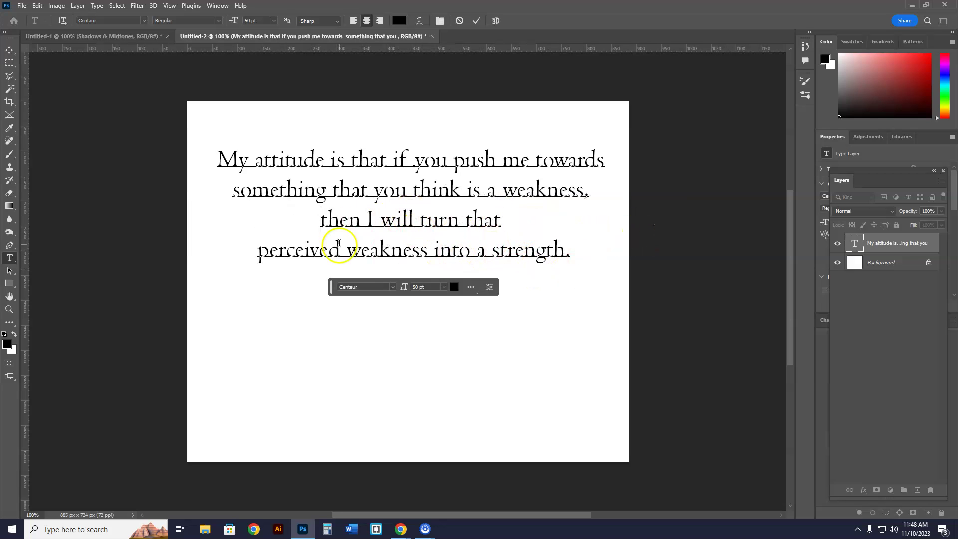
key(BackSpace)
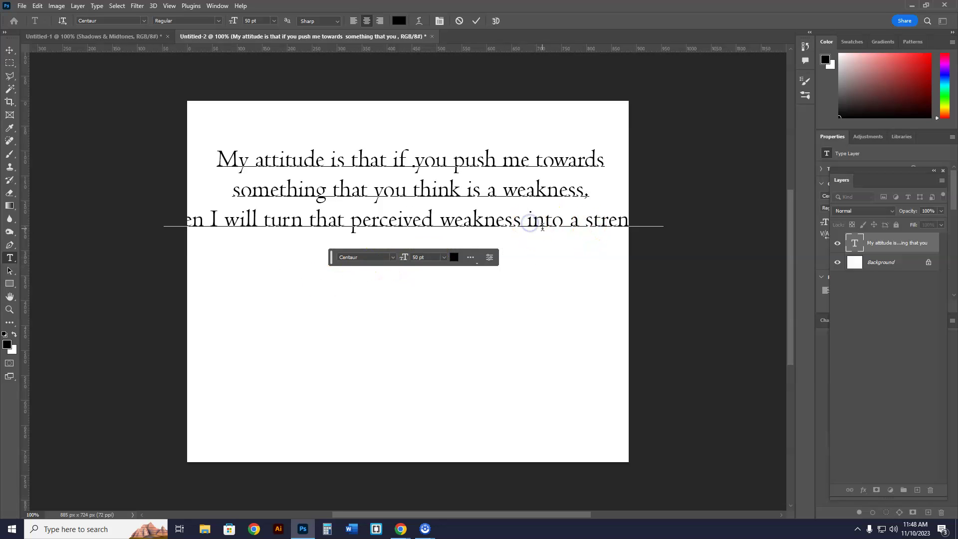
key(Return)
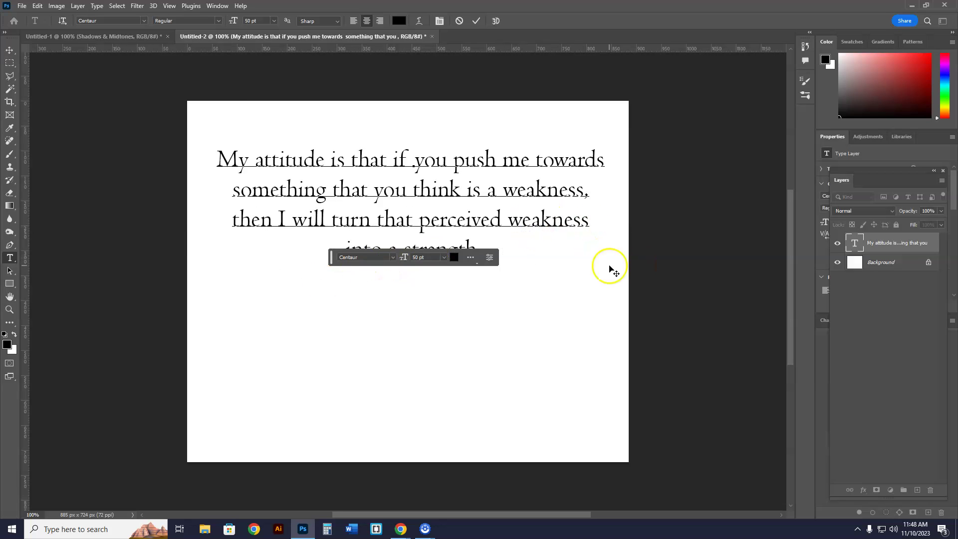
click(10, 50)
drag(334, 287, 352, 492)
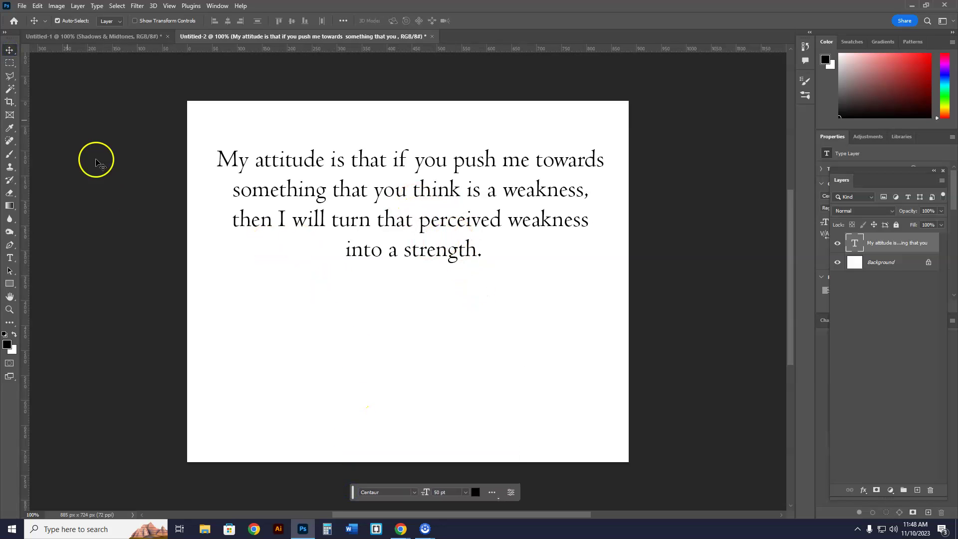
Step: Select the entire quote text, open the Character settings, and place them beside the canvas as a separate panel
click(14, 258)
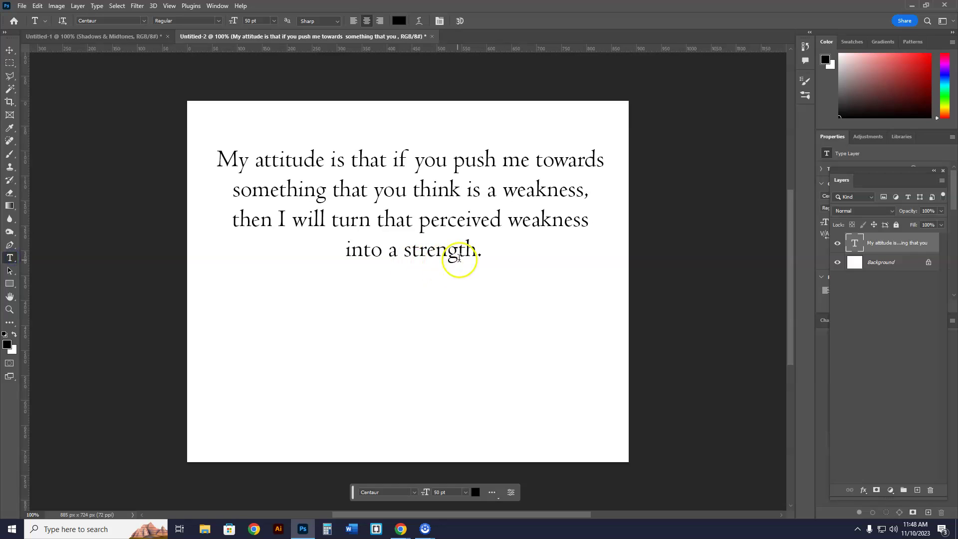
drag(482, 252, 200, 162)
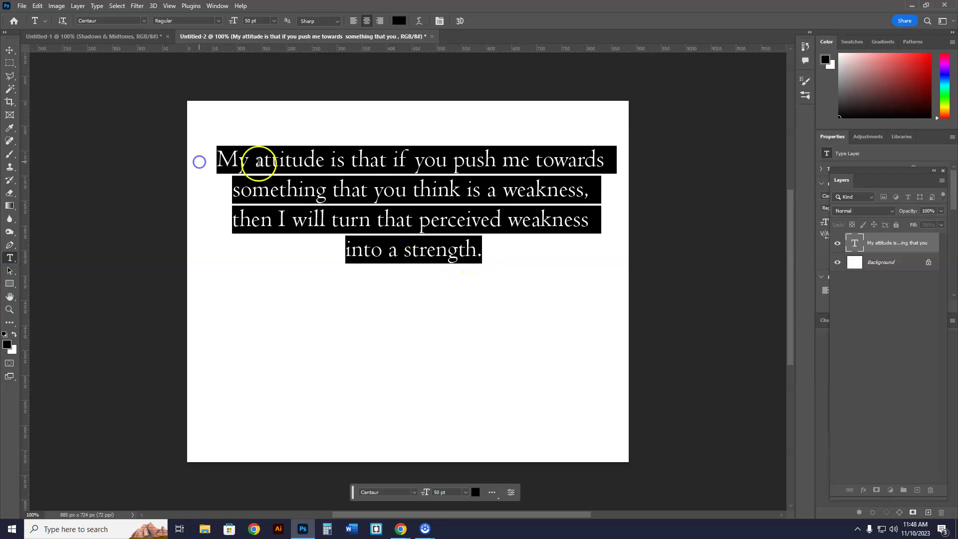
click(218, 5)
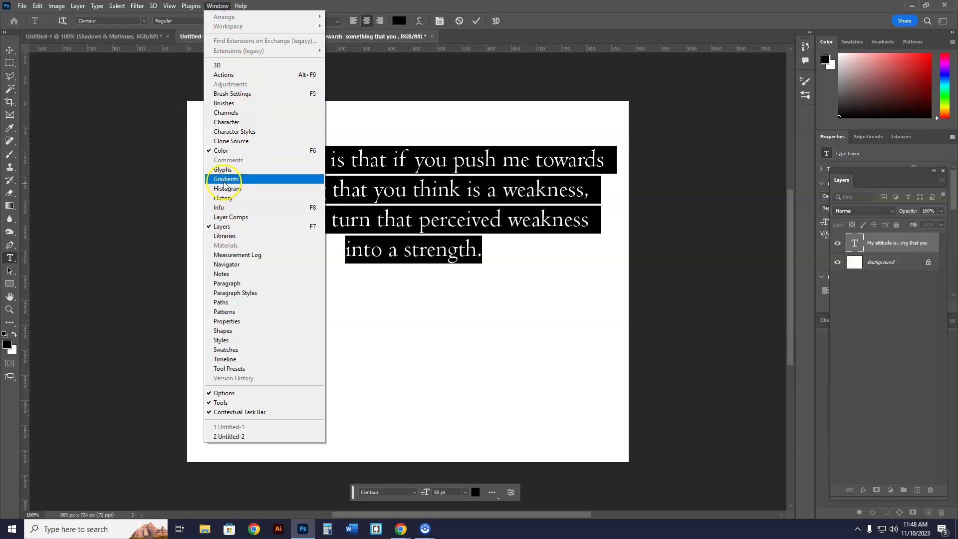
click(234, 122)
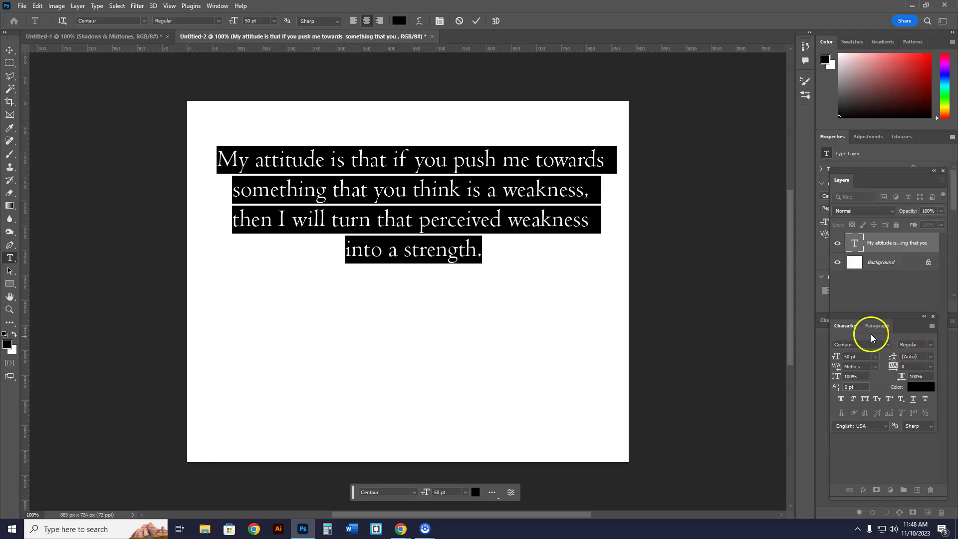
drag(845, 325, 662, 136)
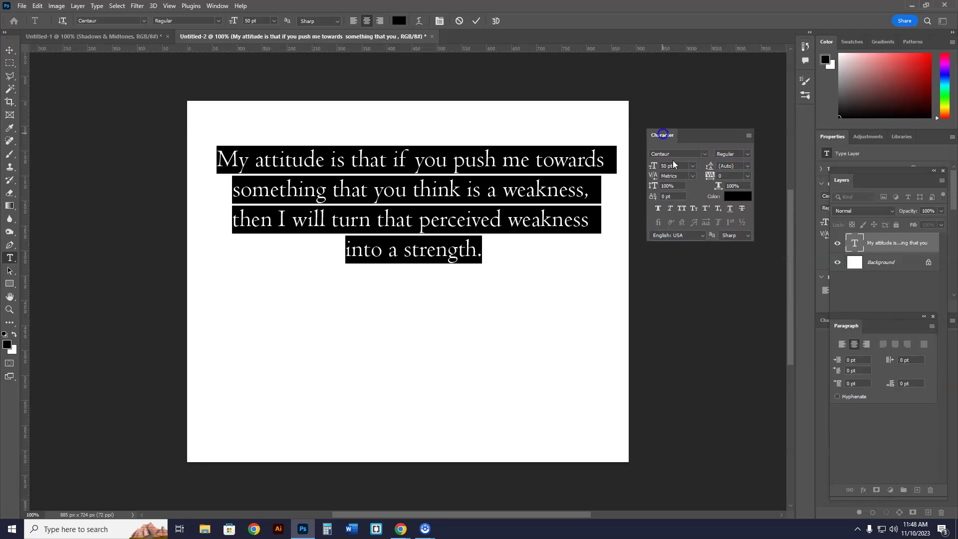
Step: Try leading values of 18 pt and 48 pt on the selected quote text
click(747, 166)
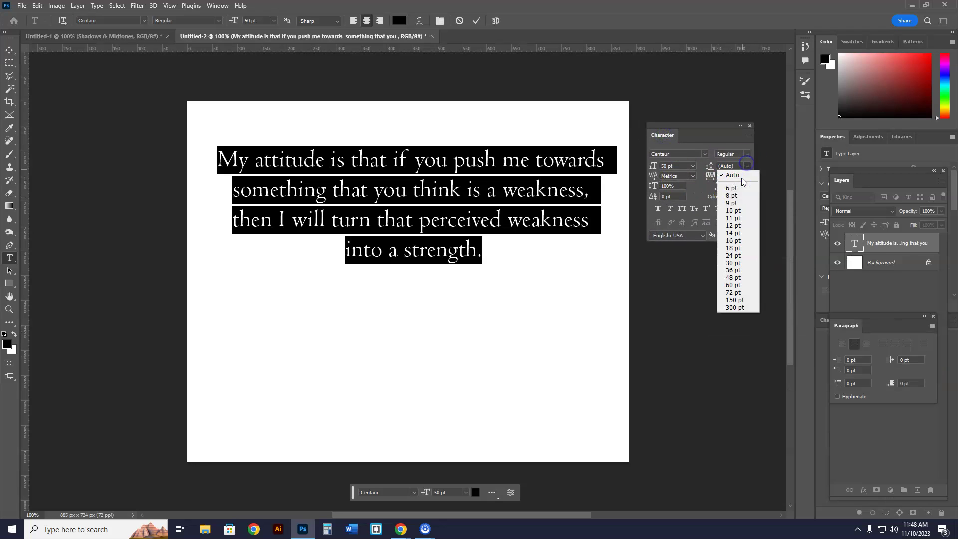
click(735, 248)
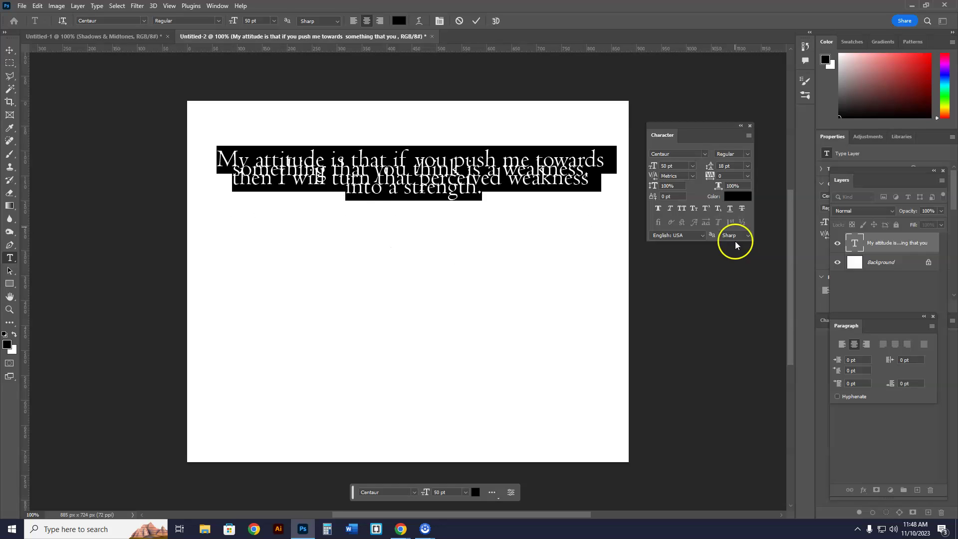
click(747, 166)
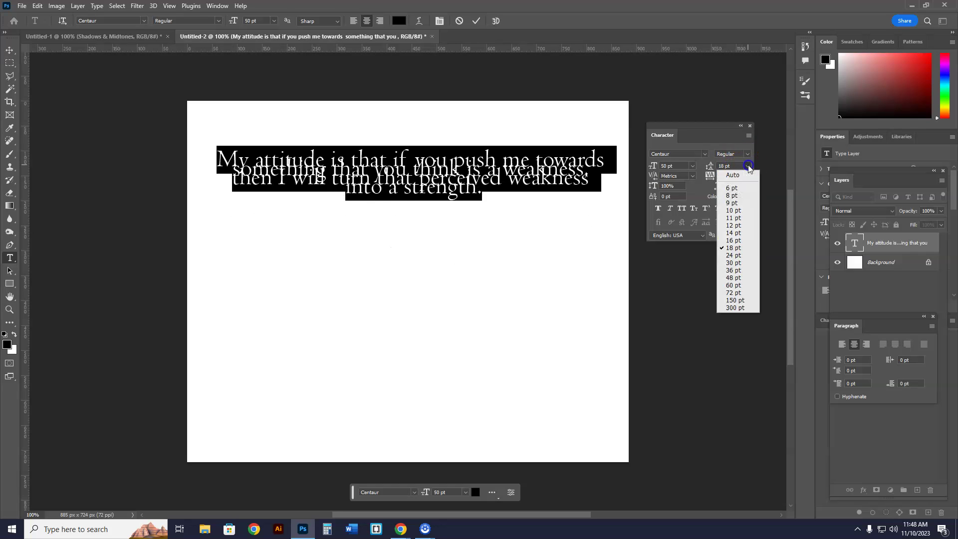
click(737, 278)
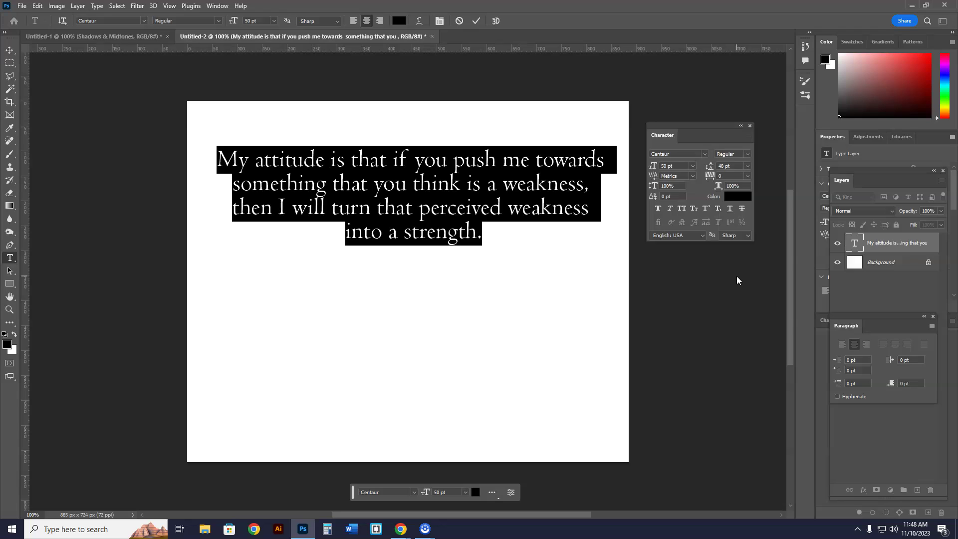
Step: Set the quote's leading to 45 pt and commit the text edit
click(724, 166)
key(BackSpace)
key(BackSpace)
text(45)
key(Return)
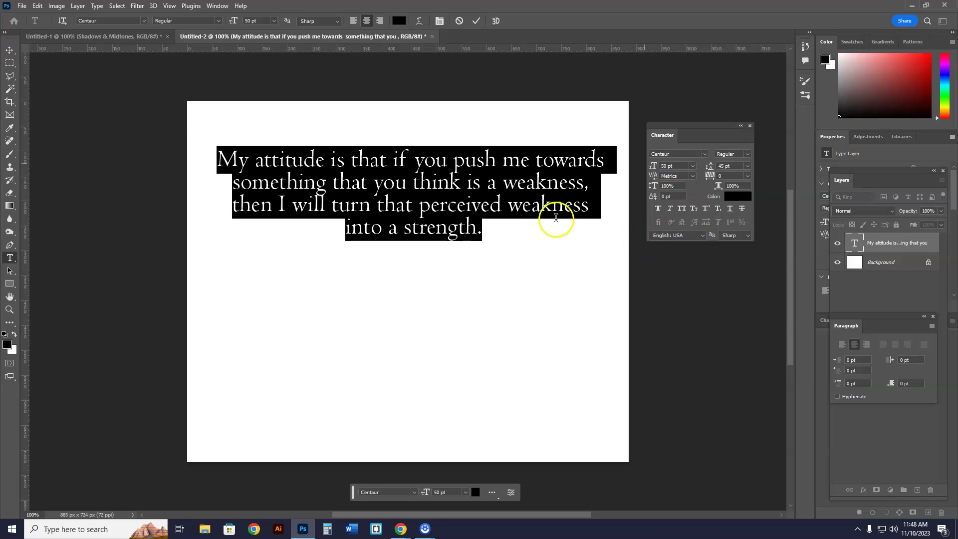
click(260, 128)
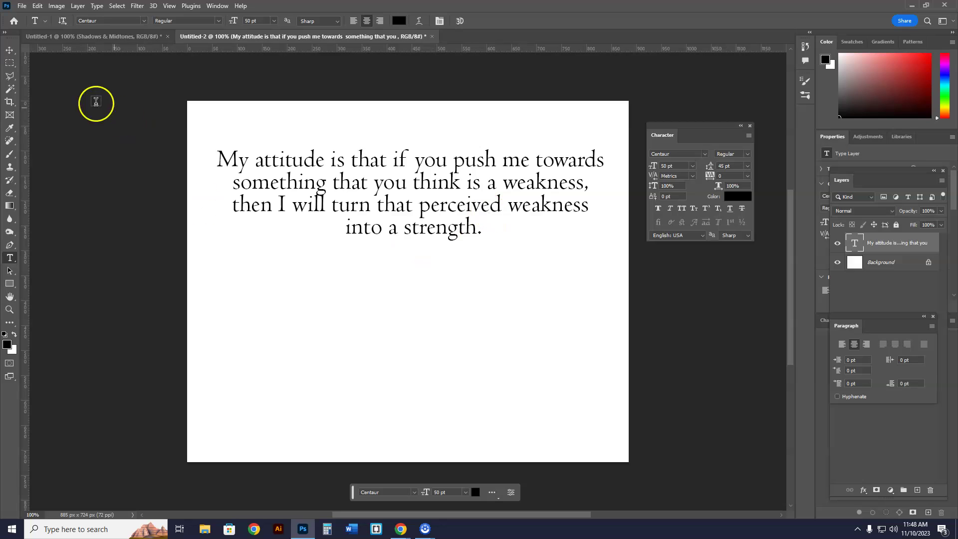
Step: Select a rectangular area around the whole quote and define it as a brush preset named "Jordans Quote"
click(7, 63)
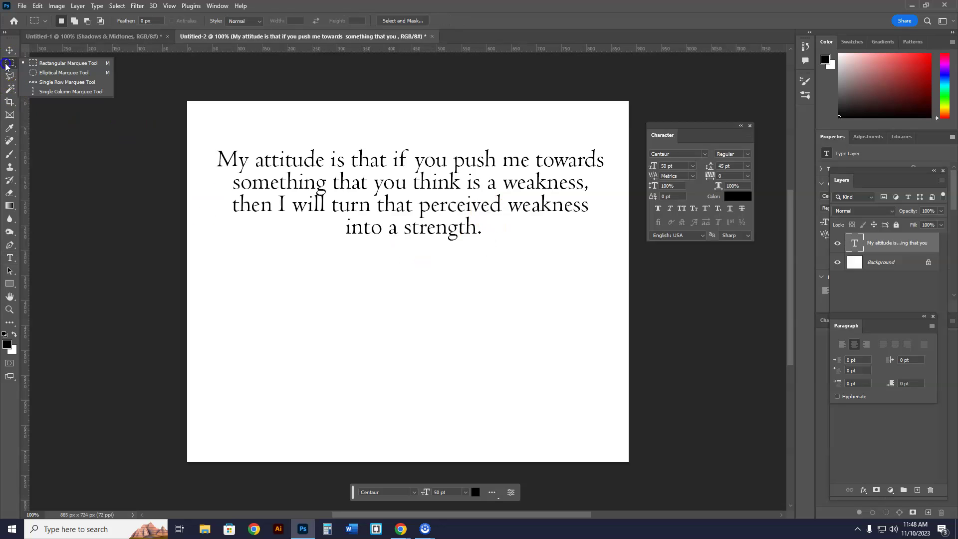
click(56, 62)
drag(202, 128, 620, 261)
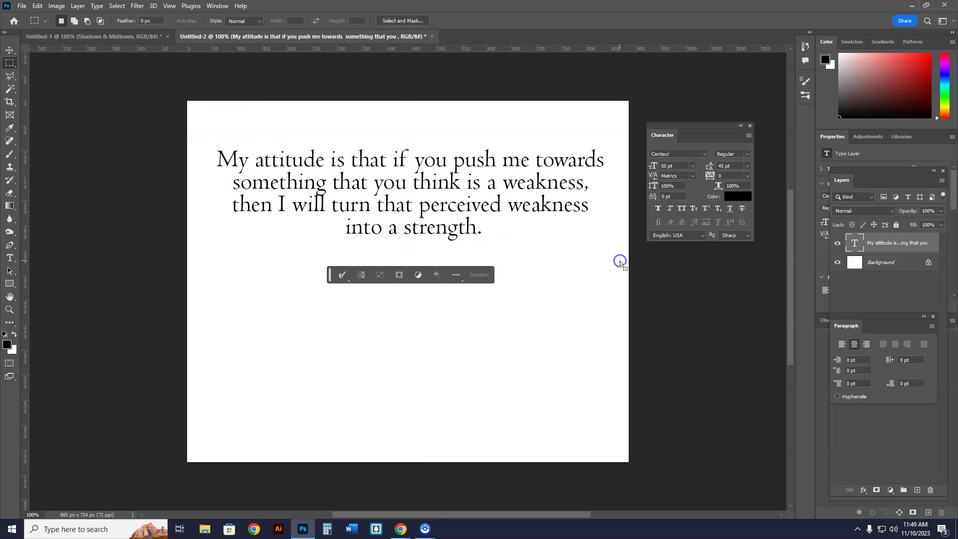
click(38, 6)
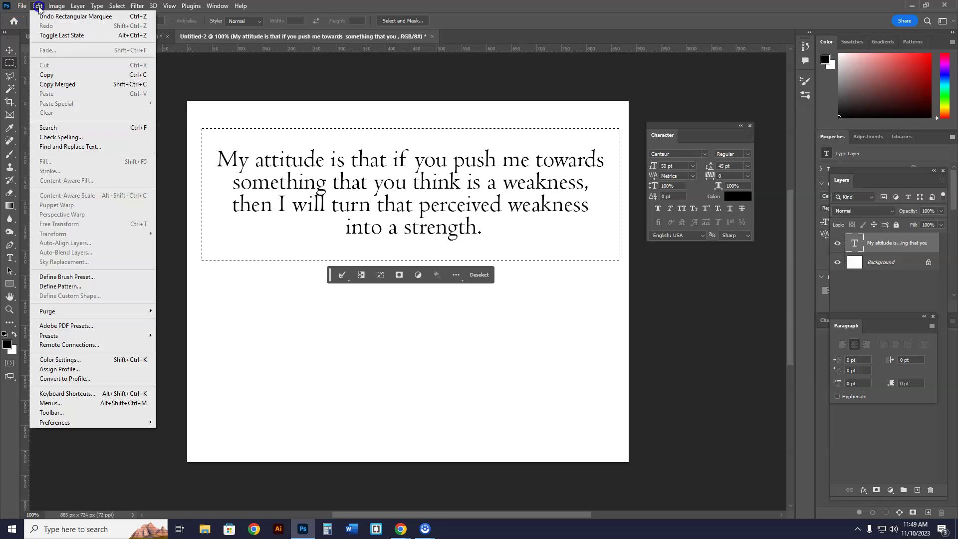
click(70, 278)
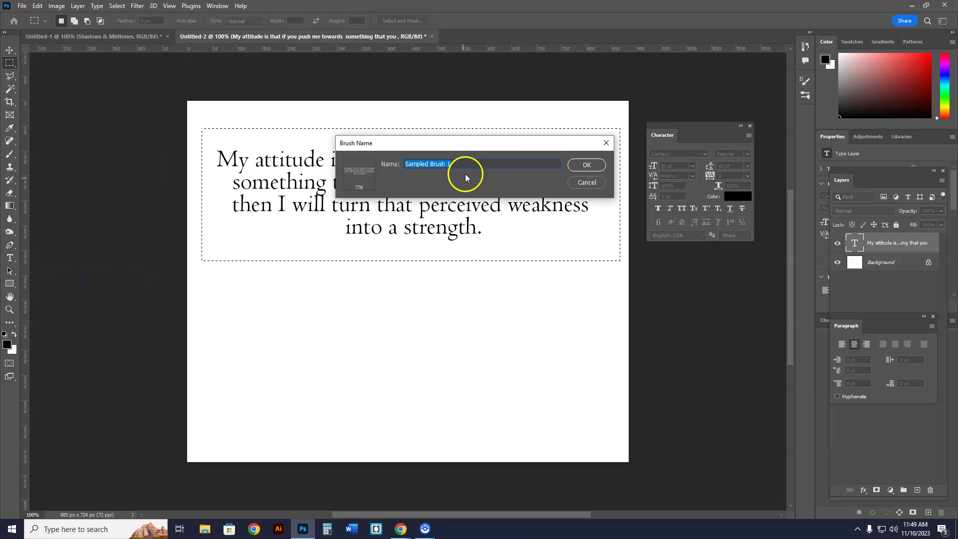
text(Jordans Quote)
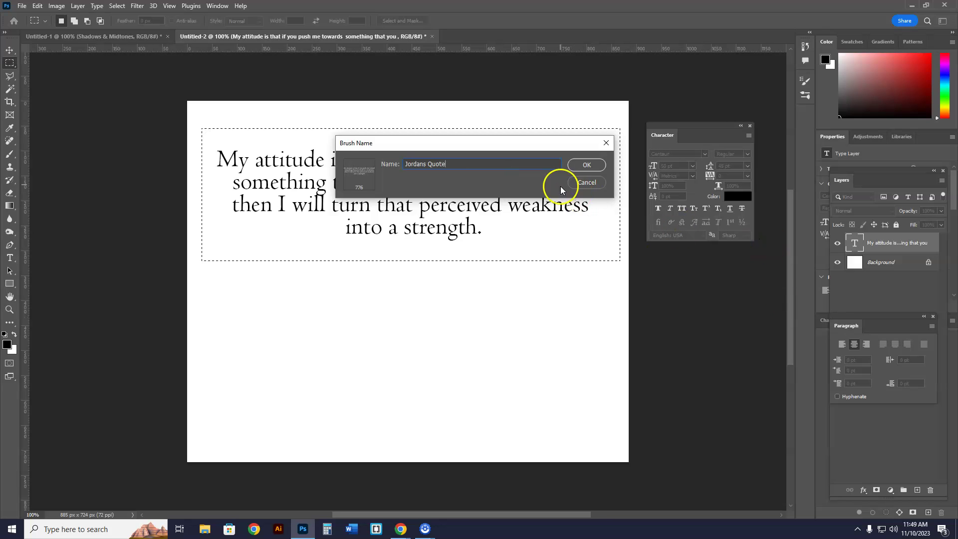
click(582, 167)
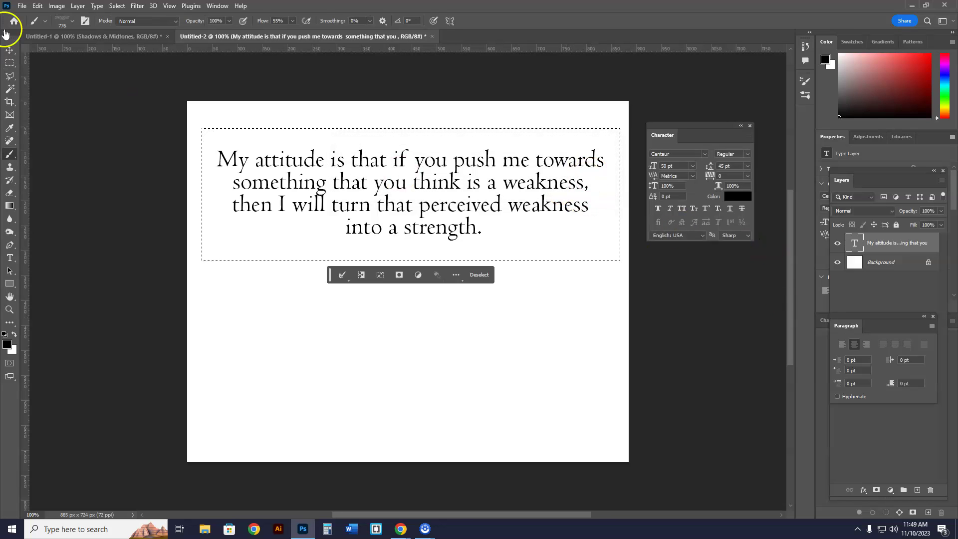
Step: Save the Untitled-1 portrait document as Color Text Portrait in the Color Text Portrait folder, replacing the existing file and keeping Maximize Compatibility on
click(72, 36)
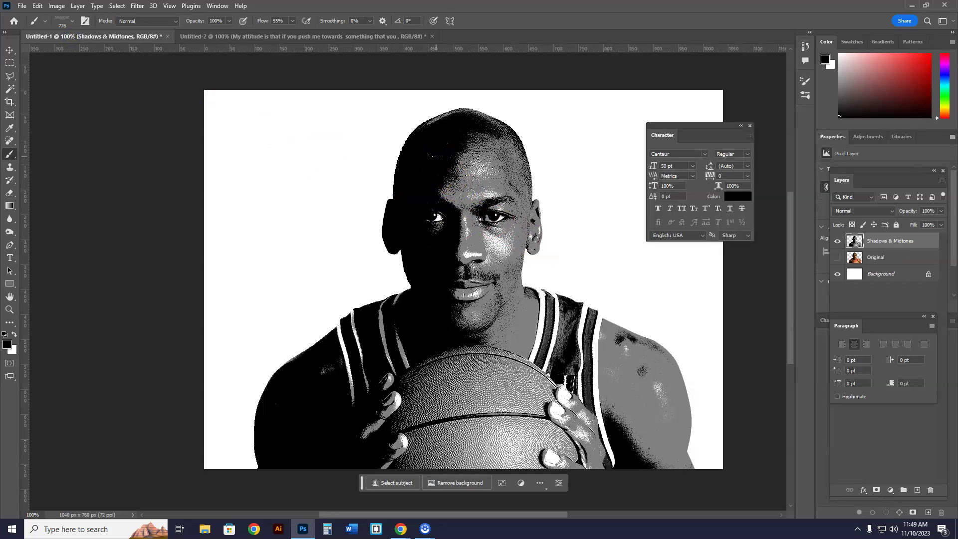
click(284, 36)
click(120, 34)
click(21, 6)
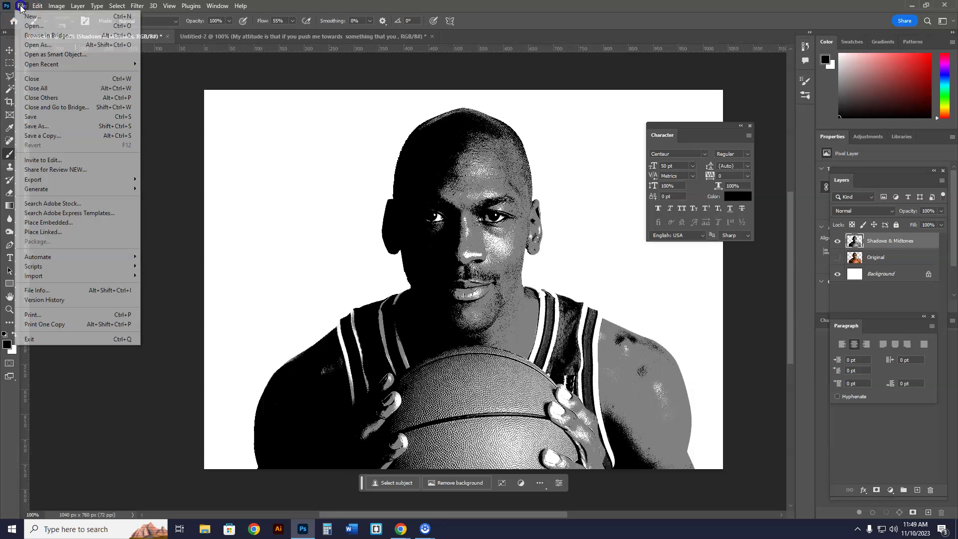
click(39, 127)
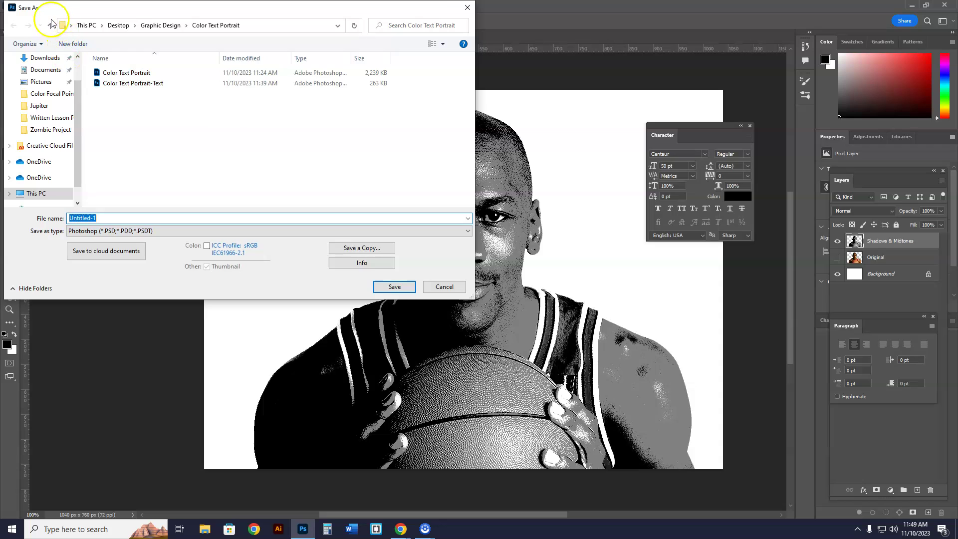
click(51, 24)
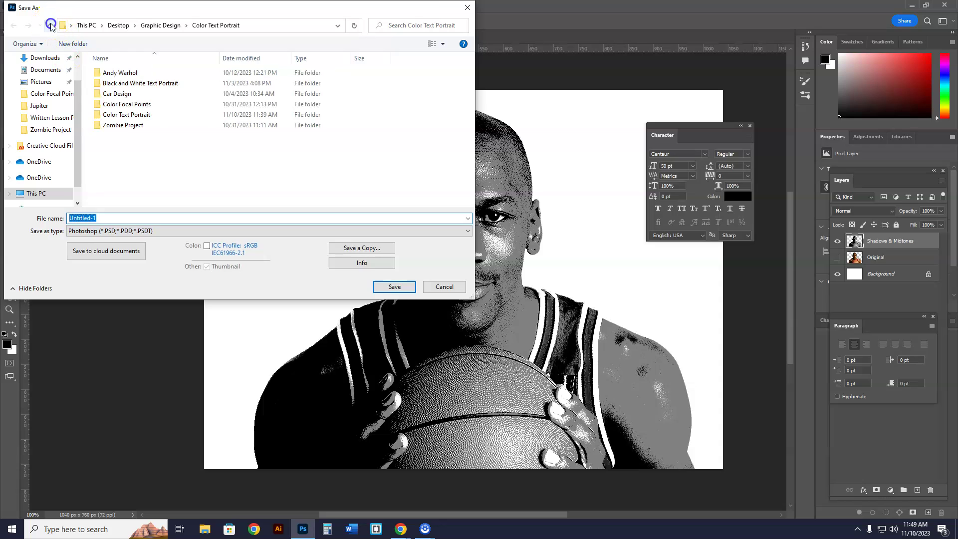
double_click(126, 115)
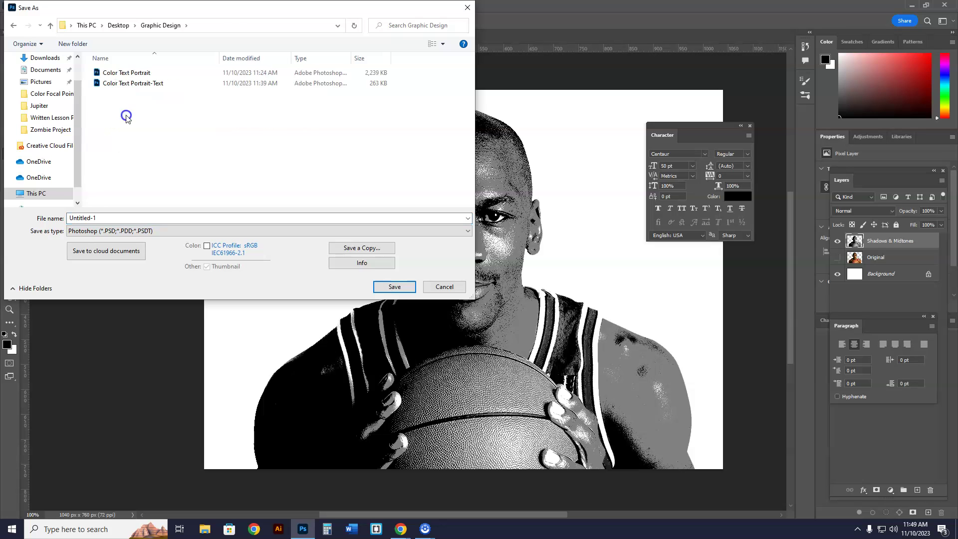
click(131, 73)
click(398, 287)
click(512, 265)
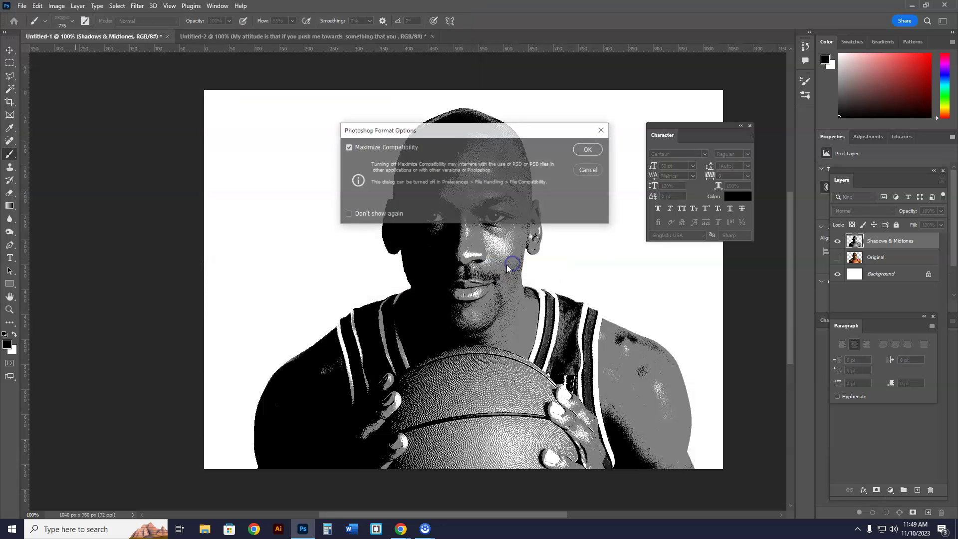
click(590, 151)
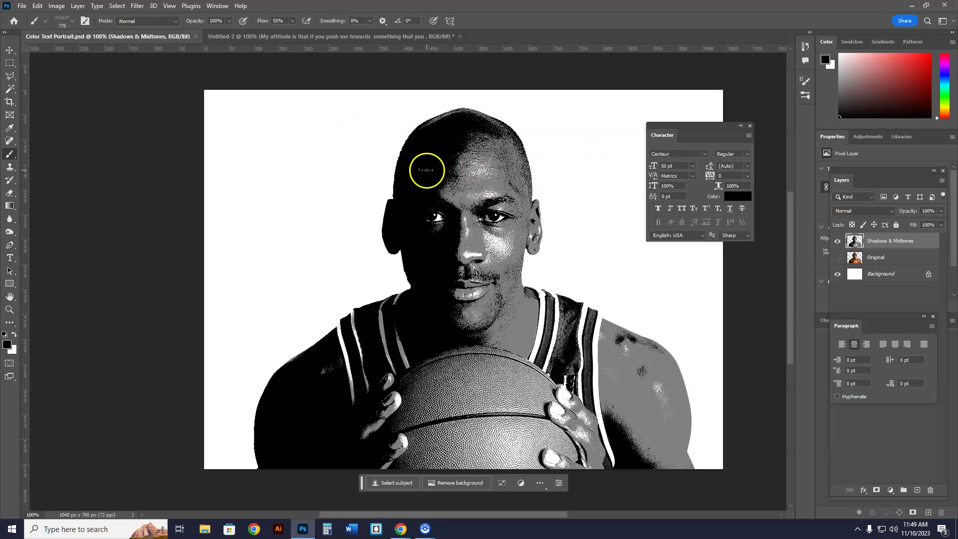
Step: Save the Untitled-2 quote document as Color Text Portrait-Text in the same folder, replacing the existing file and keeping Maximize Compatibility on
click(314, 38)
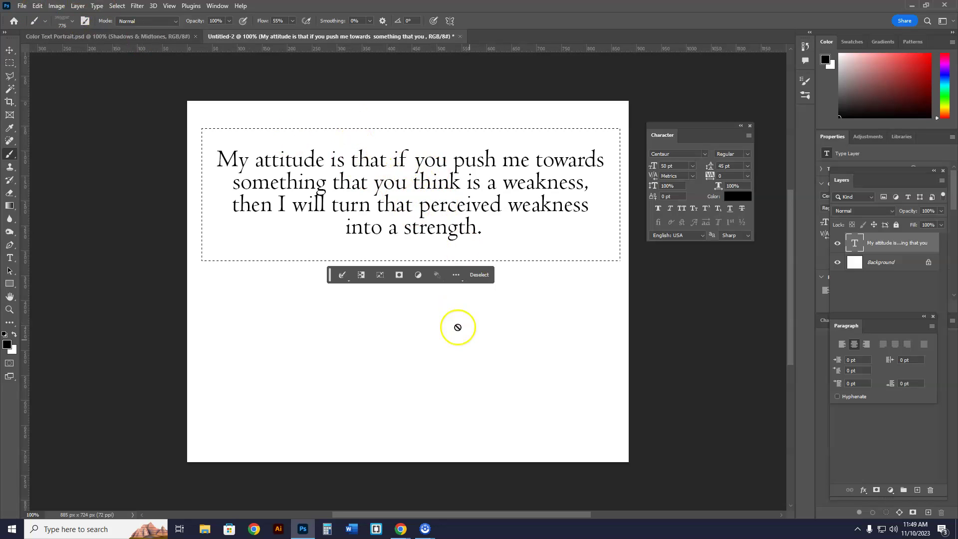
click(22, 6)
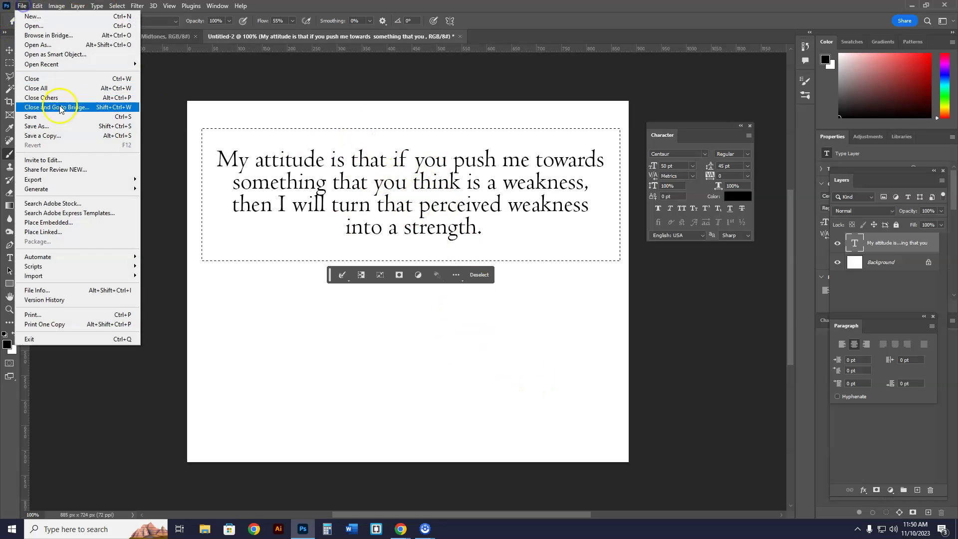
click(30, 122)
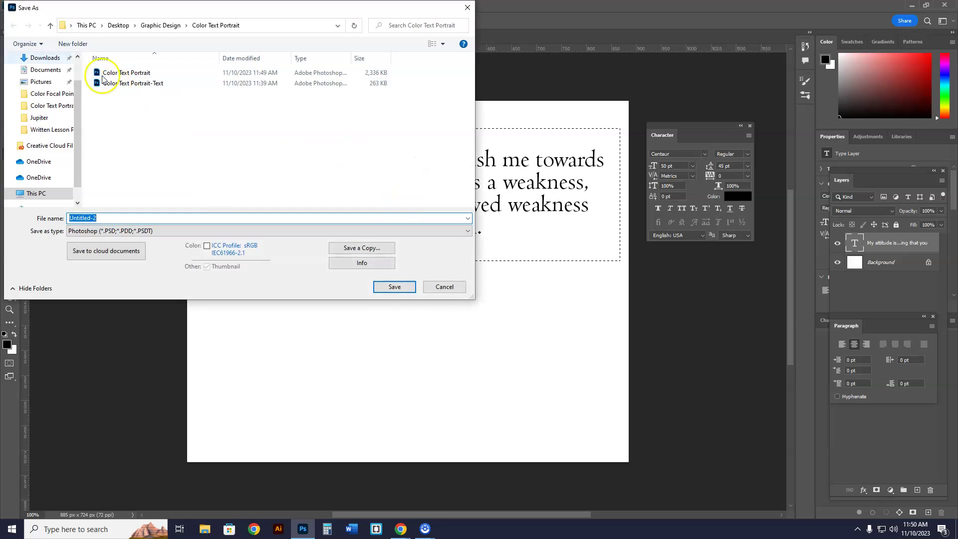
click(50, 26)
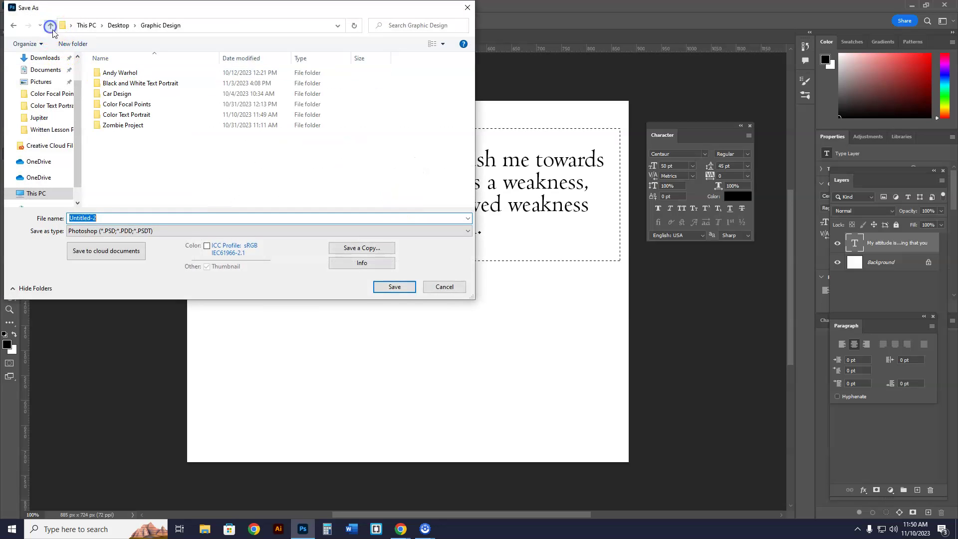
double_click(118, 115)
click(134, 85)
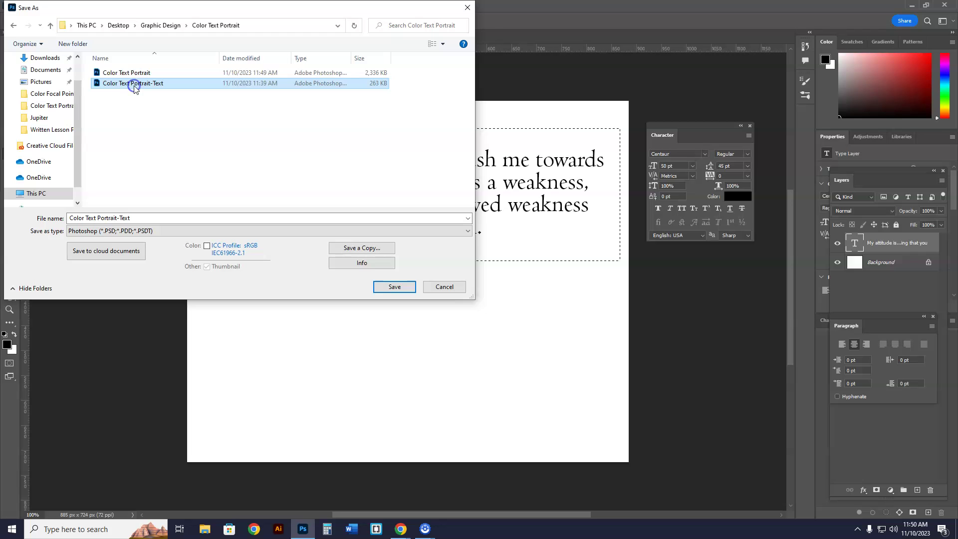
click(406, 284)
click(494, 264)
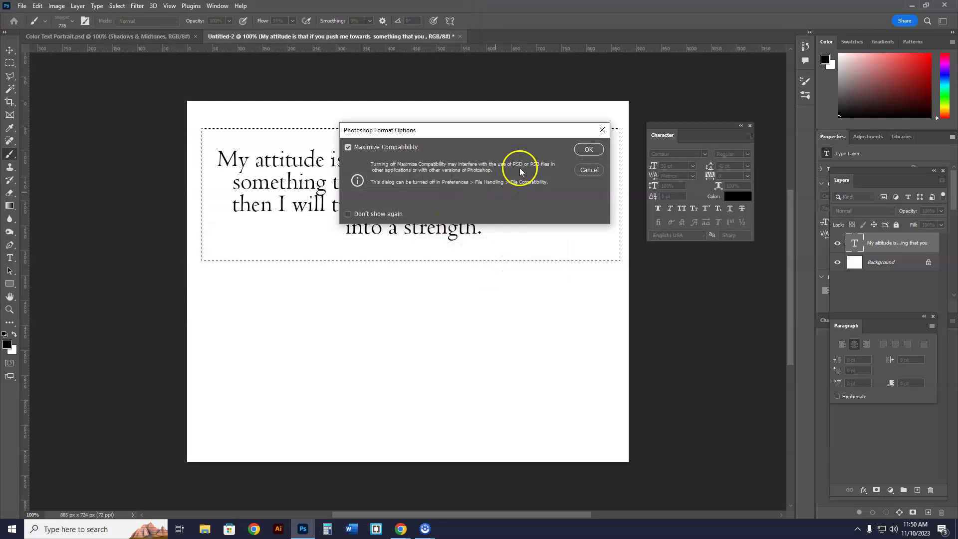
click(588, 149)
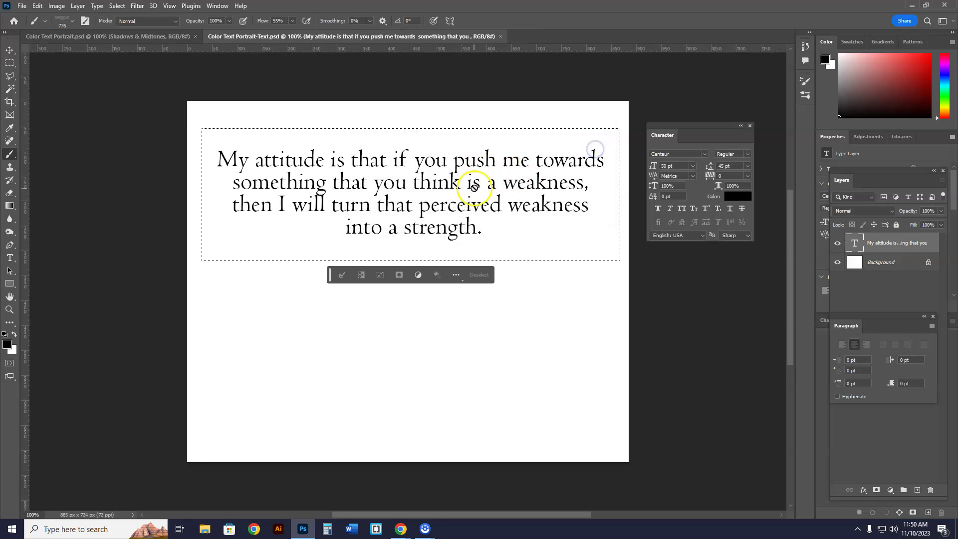
Step: Return to the Color Text Portrait document and set the Jordans Quote brush size to 354 px
click(189, 38)
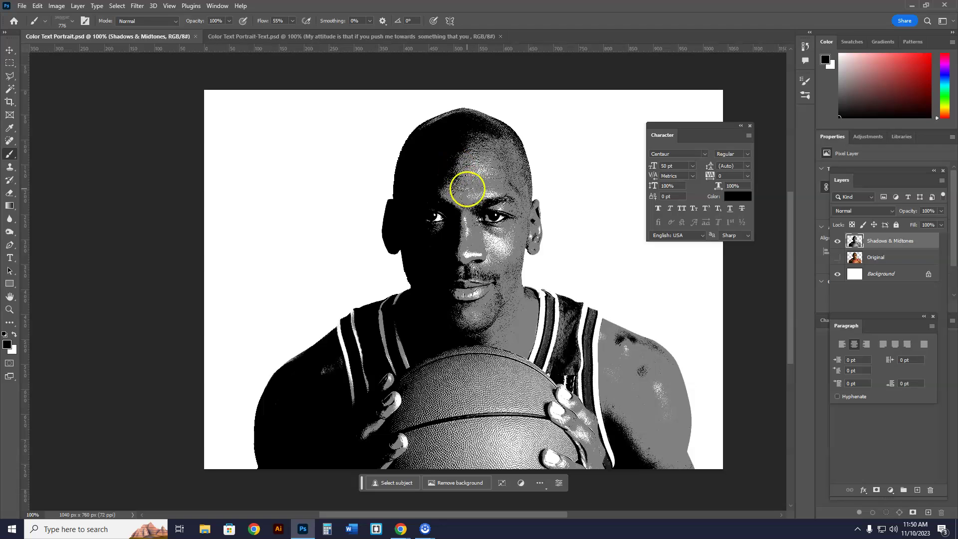
click(73, 23)
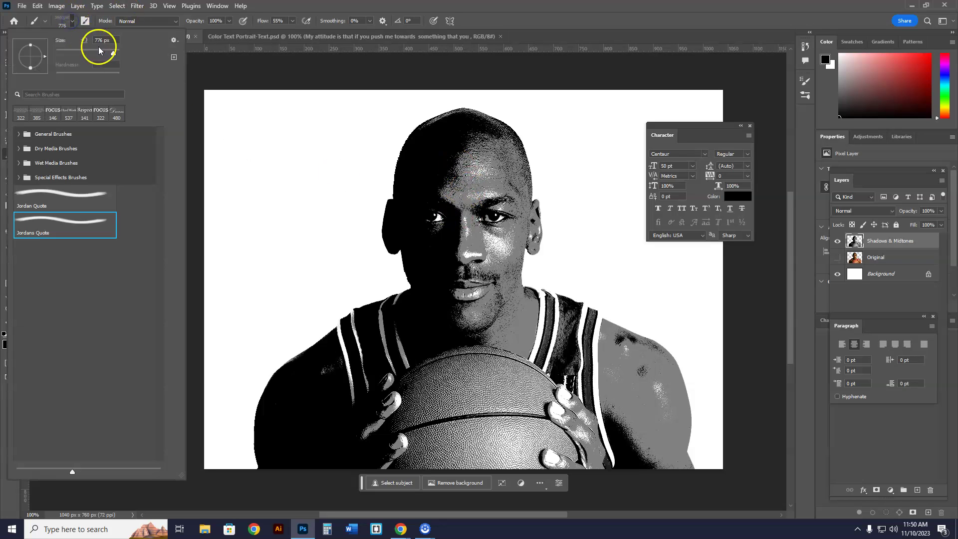
drag(112, 53, 108, 53)
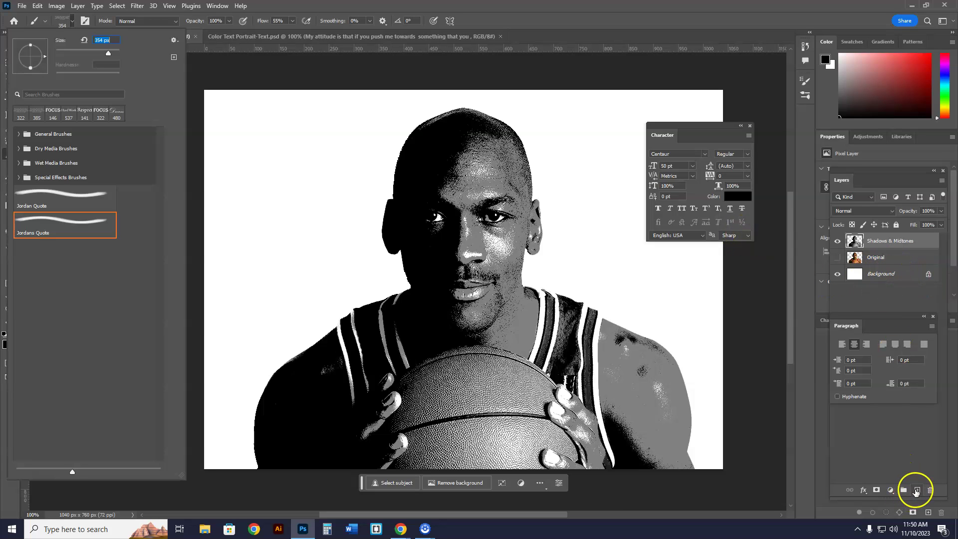
Step: Delete the Background layer and add two empty layers above Shadows & Midtones, with Layer 1 on top
click(879, 274)
drag(879, 274, 930, 490)
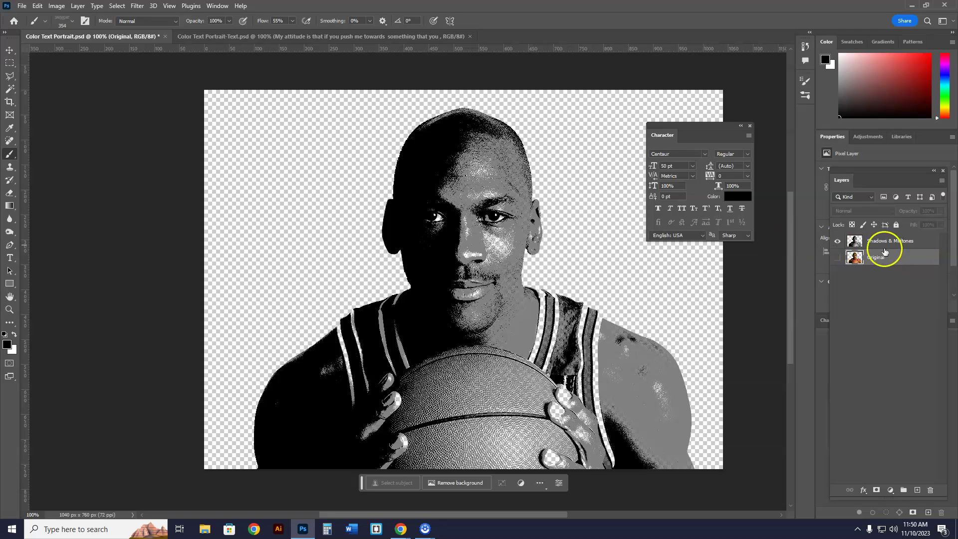
click(917, 490)
click(917, 491)
drag(872, 263, 877, 234)
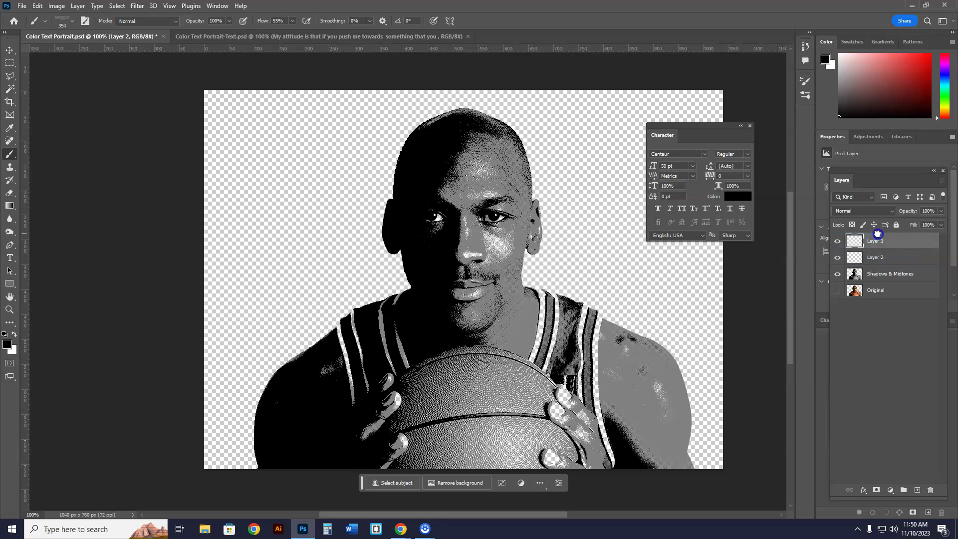
Step: Fill Layer 2 with white and move it below the Original layer
click(871, 258)
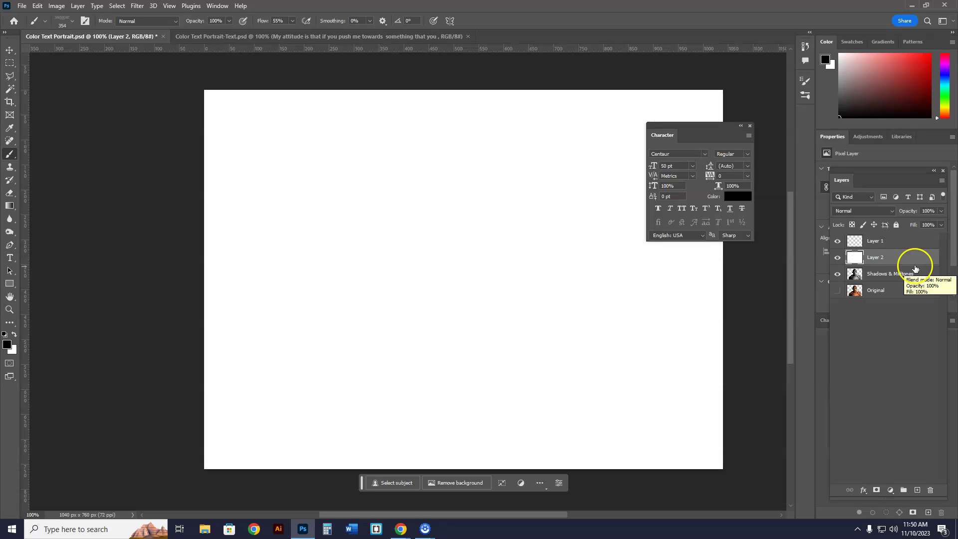
drag(855, 257, 864, 298)
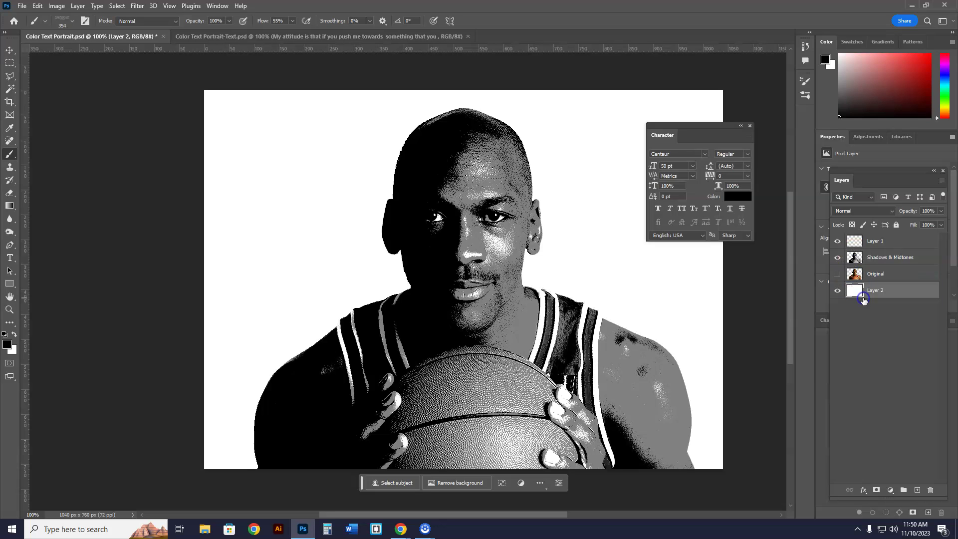
Step: Rename the white bottom layer as "Background" and Layer 1 as "Inner Words"
text(Background)
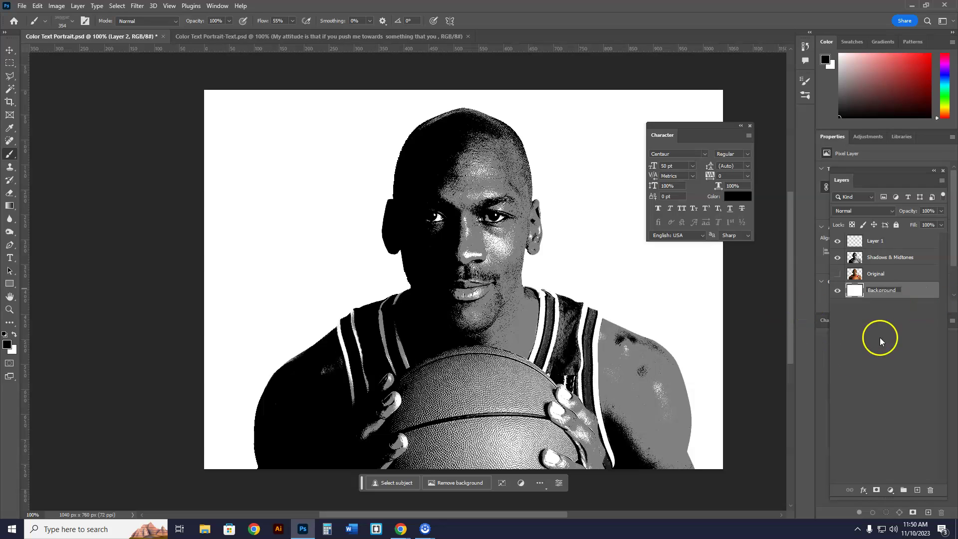
click(881, 241)
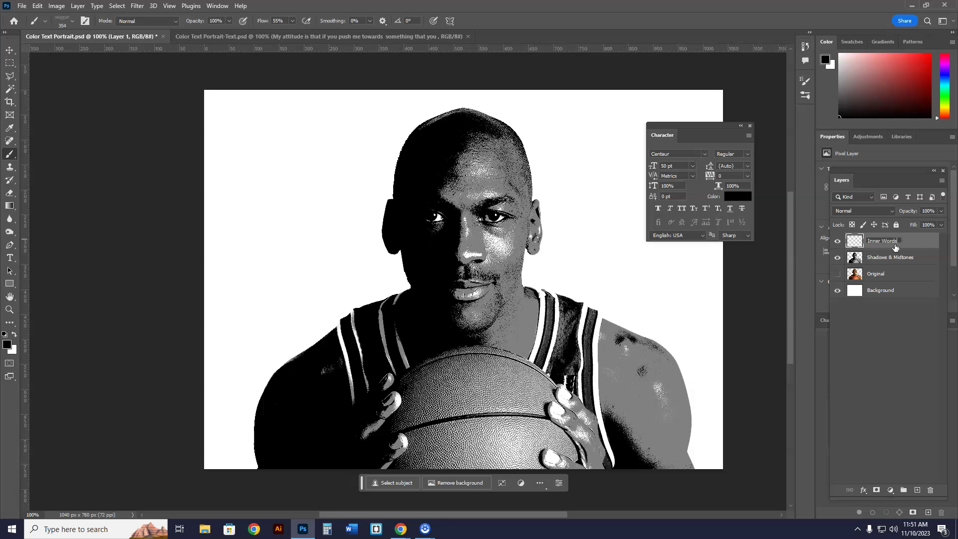
Step: Stamp the Jordans Quote brush in black across the head, shoulders and basketball on the Inner Words layer
click(890, 400)
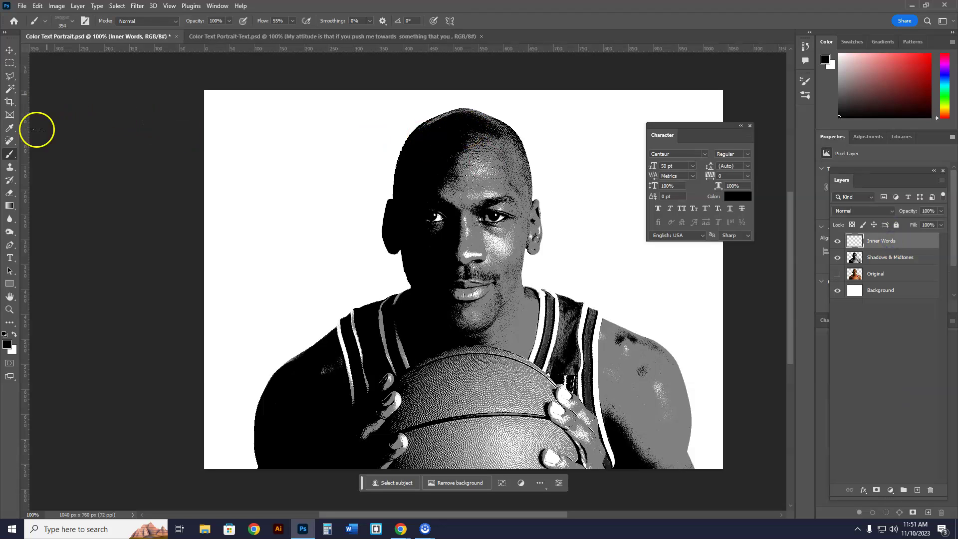
click(72, 21)
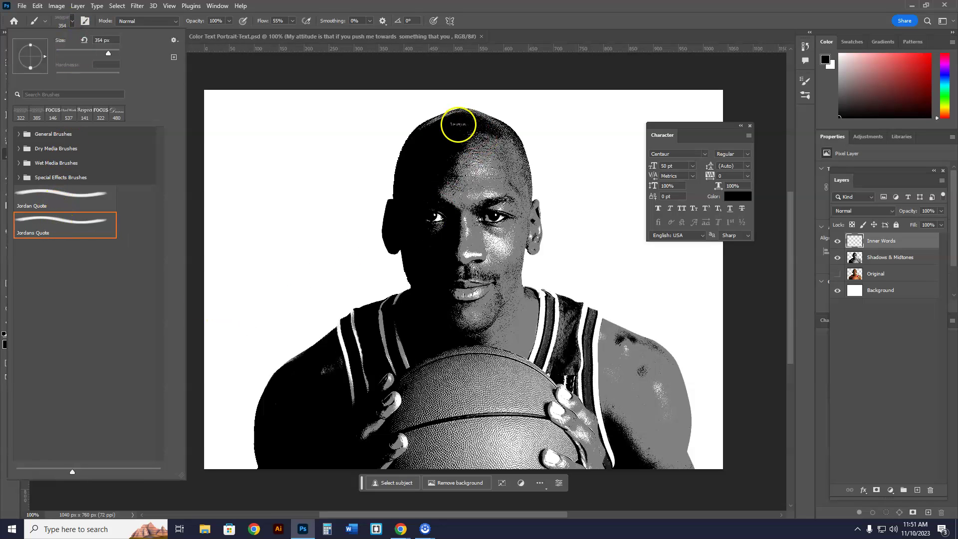
click(460, 123)
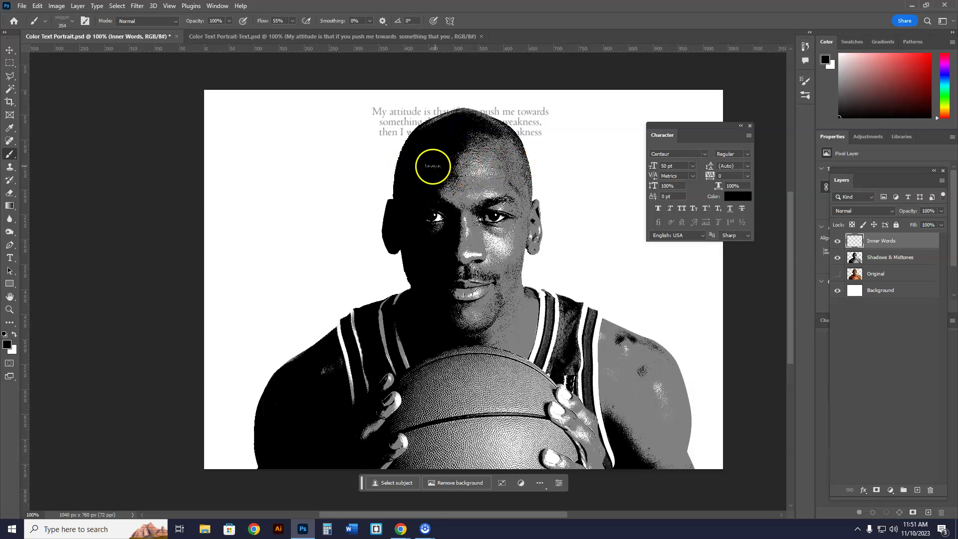
click(379, 165)
click(546, 177)
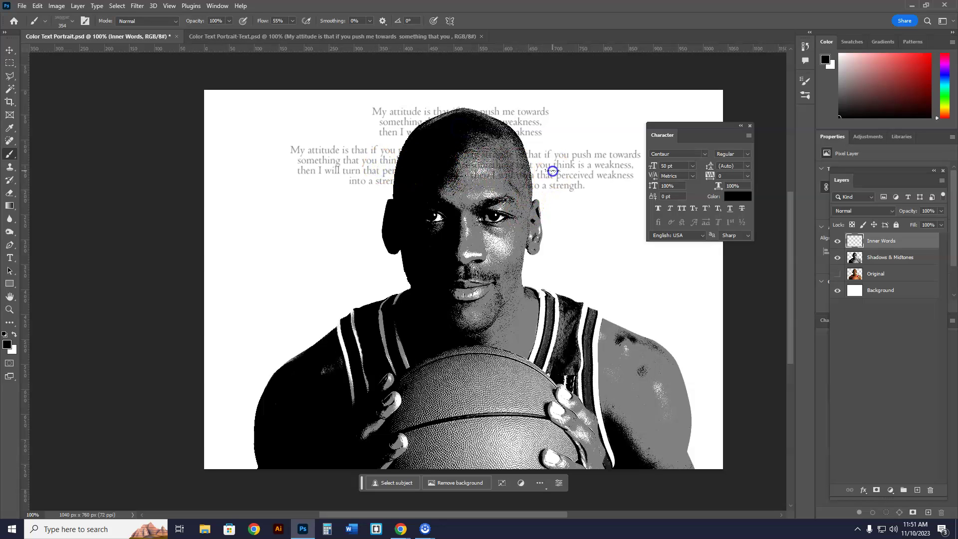
click(456, 213)
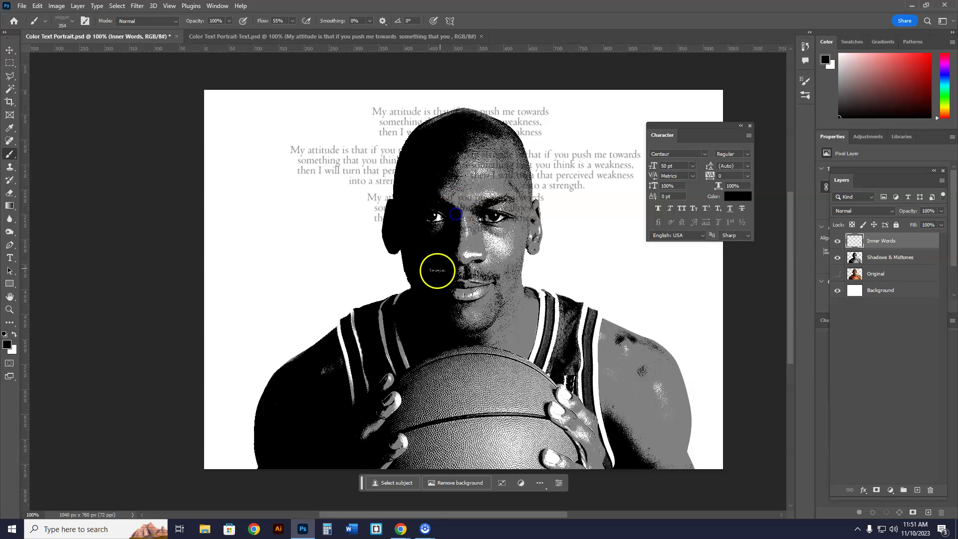
click(360, 265)
click(552, 274)
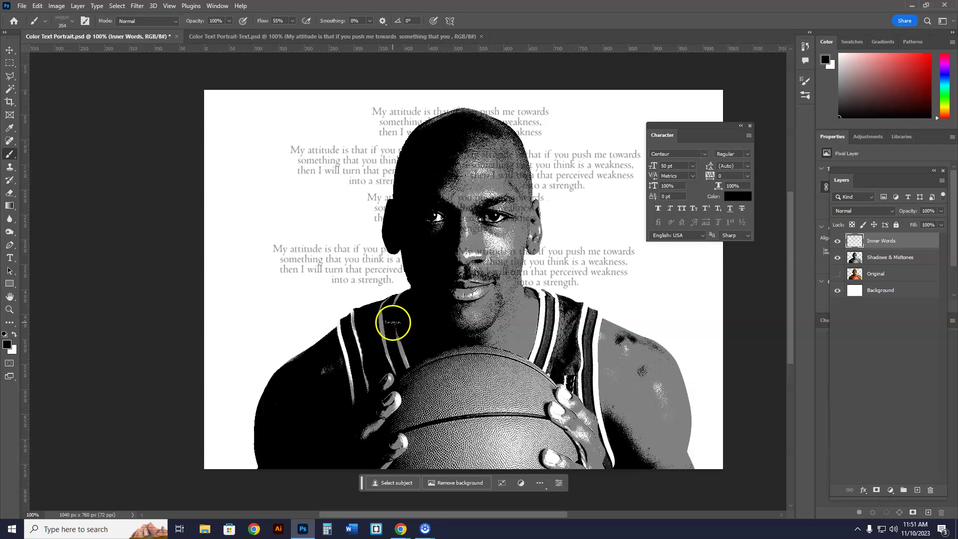
click(468, 316)
click(355, 363)
click(582, 378)
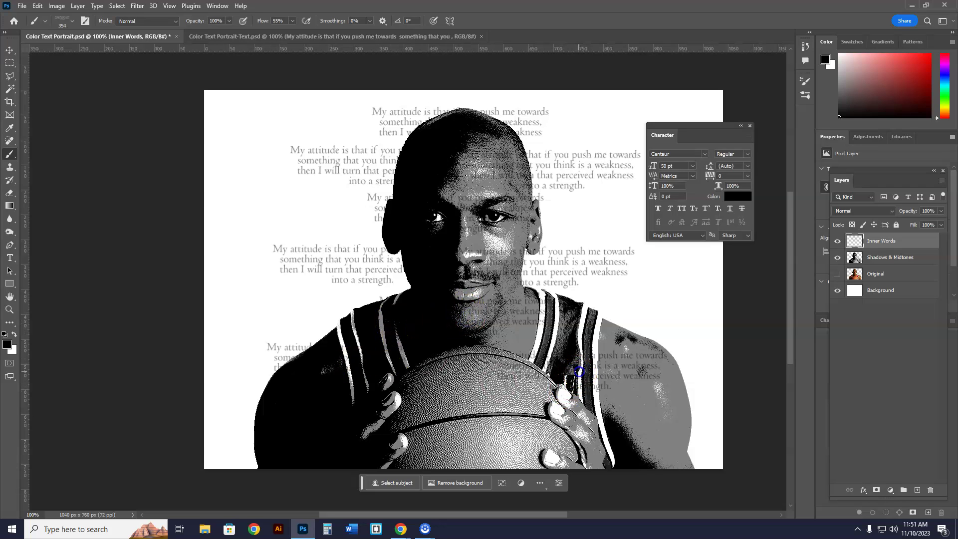
click(609, 415)
click(302, 436)
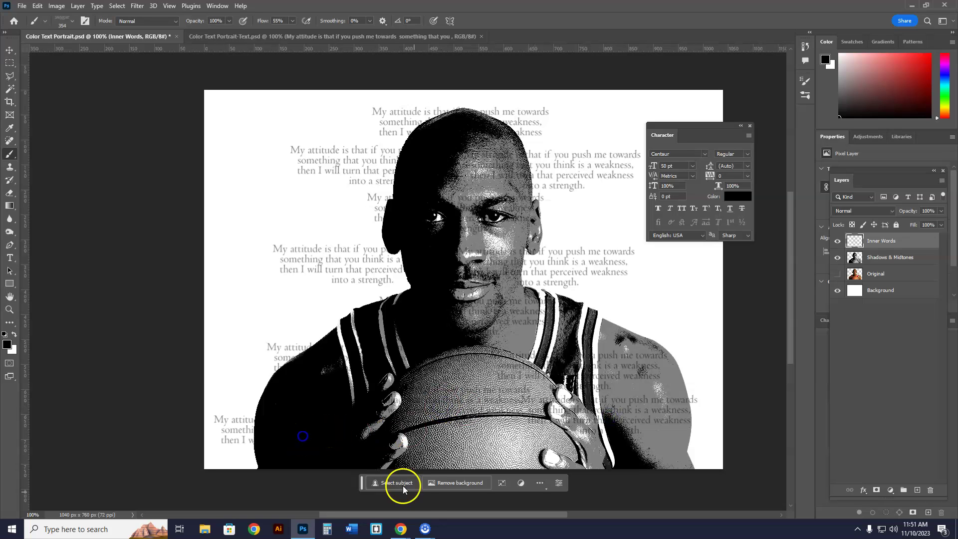
Step: Check the stamped words without the Shadows & Midtones layer, restore it, and add a layer mask to Inner Words
click(837, 258)
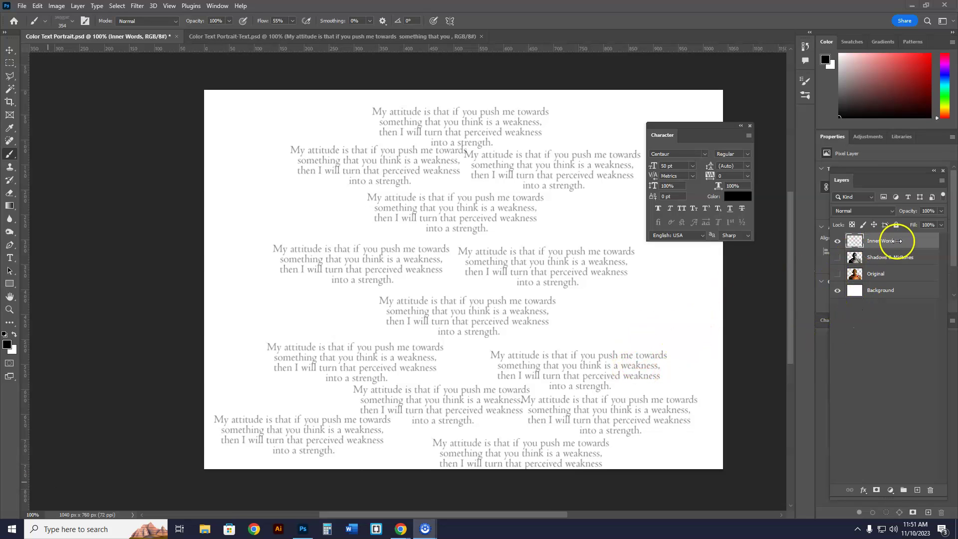
drag(837, 242, 837, 257)
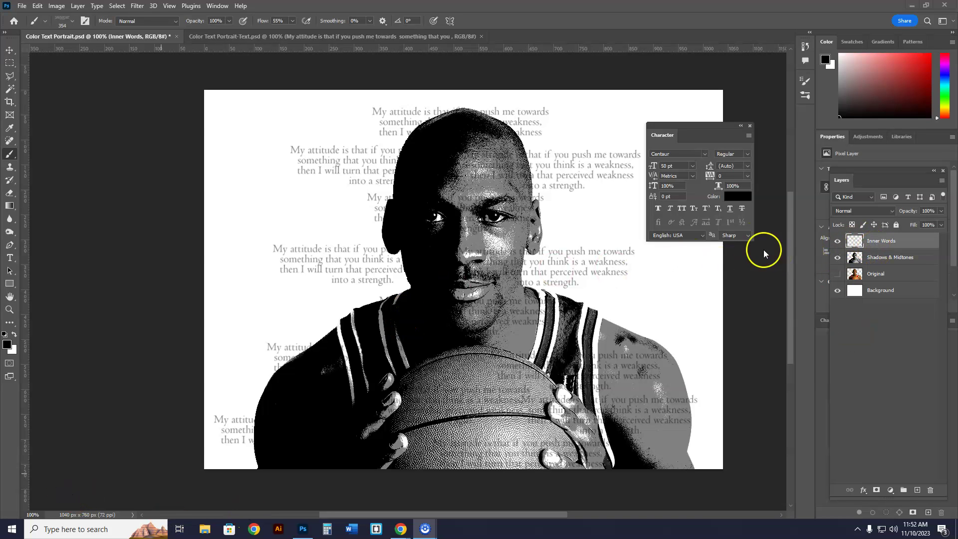
click(881, 258)
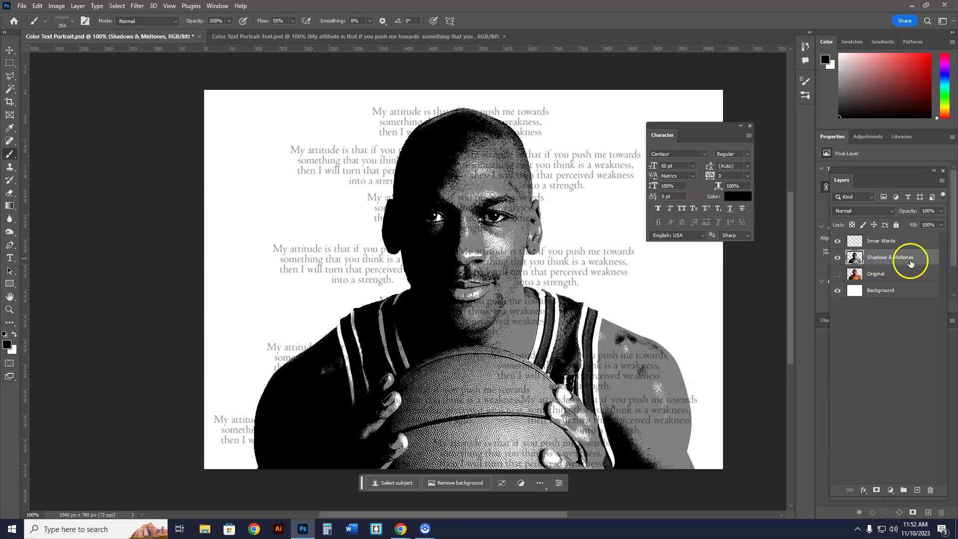
click(904, 242)
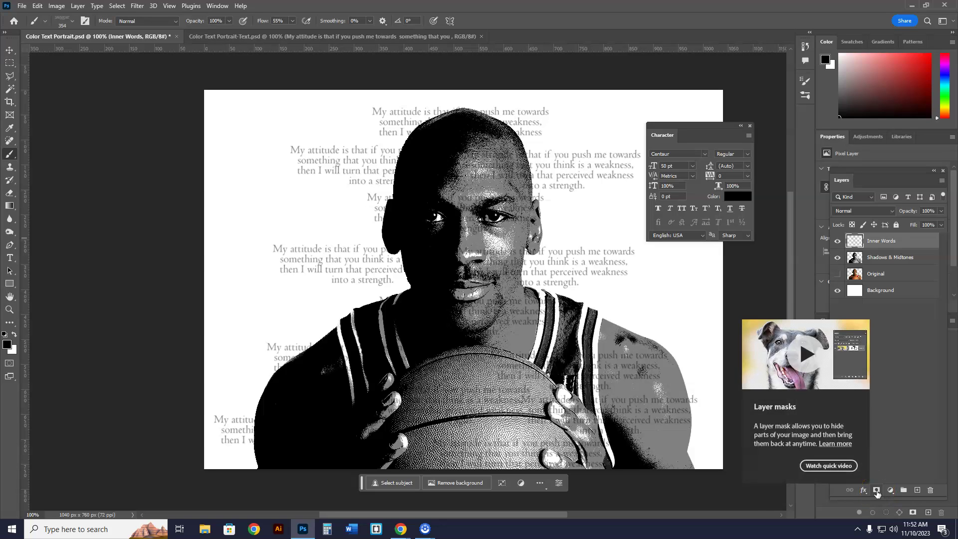
click(876, 491)
Step: Select the entire canvas on the Shadows & Midtones layer and copy its contents
click(883, 259)
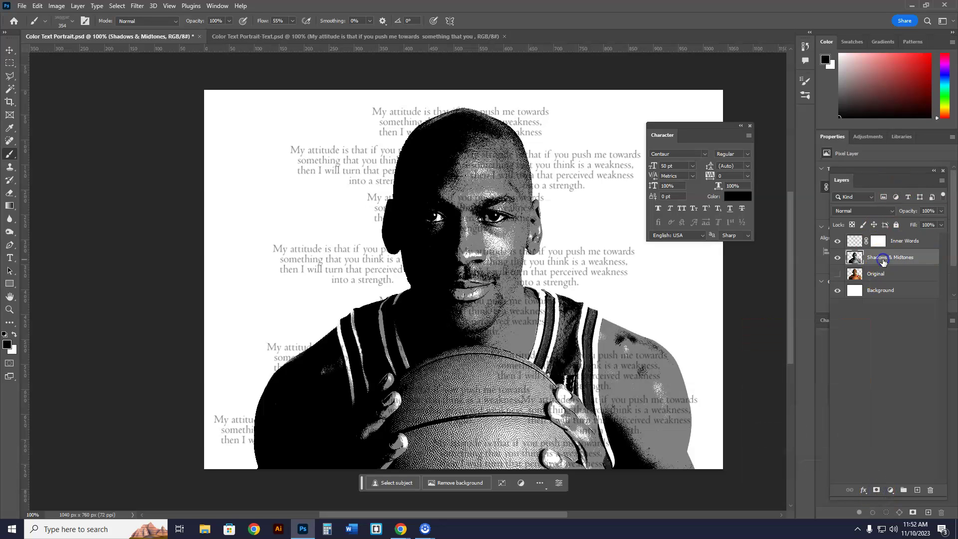
click(118, 7)
click(122, 13)
click(37, 6)
click(47, 76)
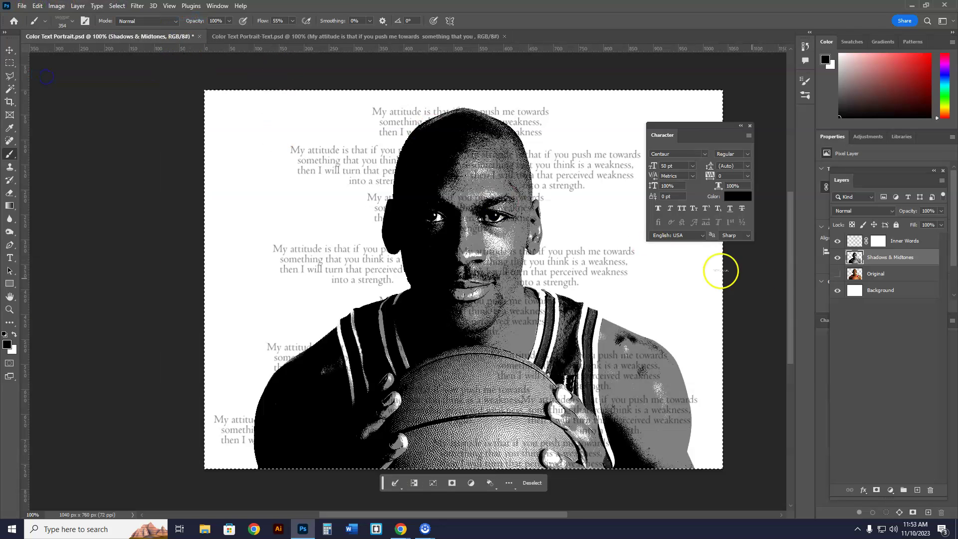
Step: Paste the copied portrait into the Inner Words layer mask and remove the selection
click(883, 248)
click(882, 245)
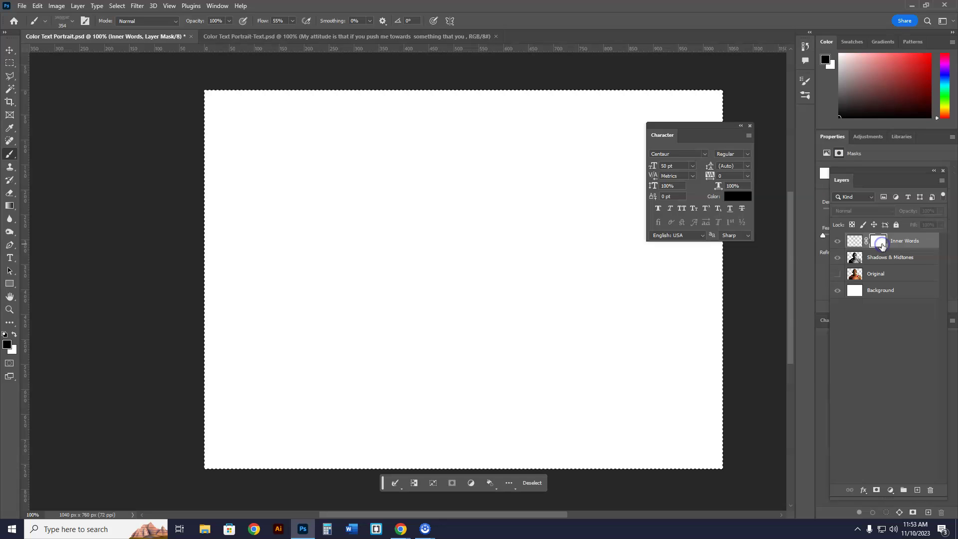
click(38, 6)
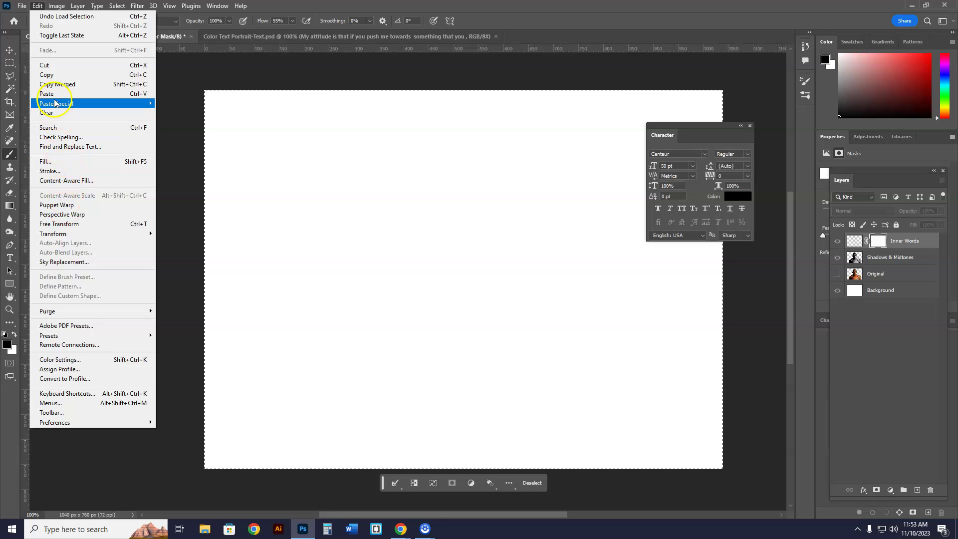
mouse_move(145, 103)
click(190, 114)
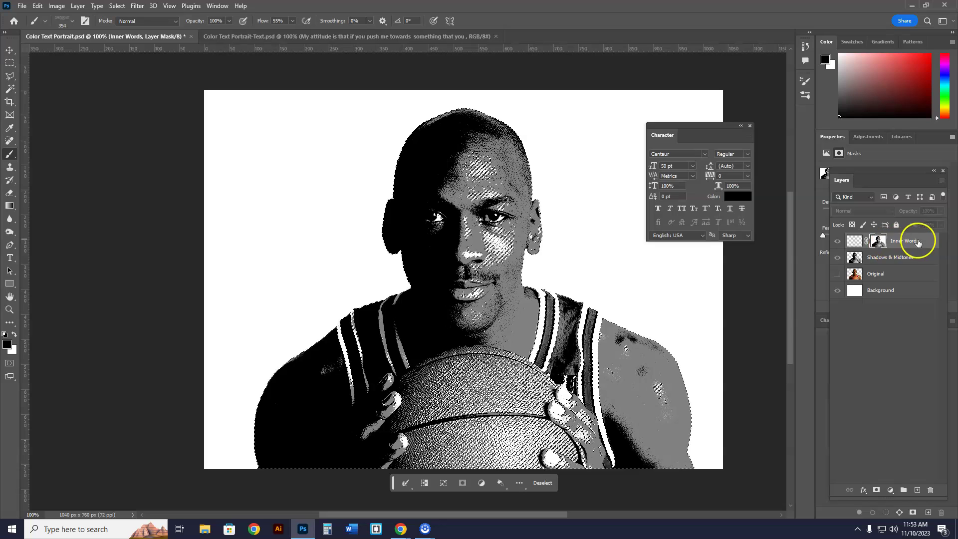
key(ctrl+d)
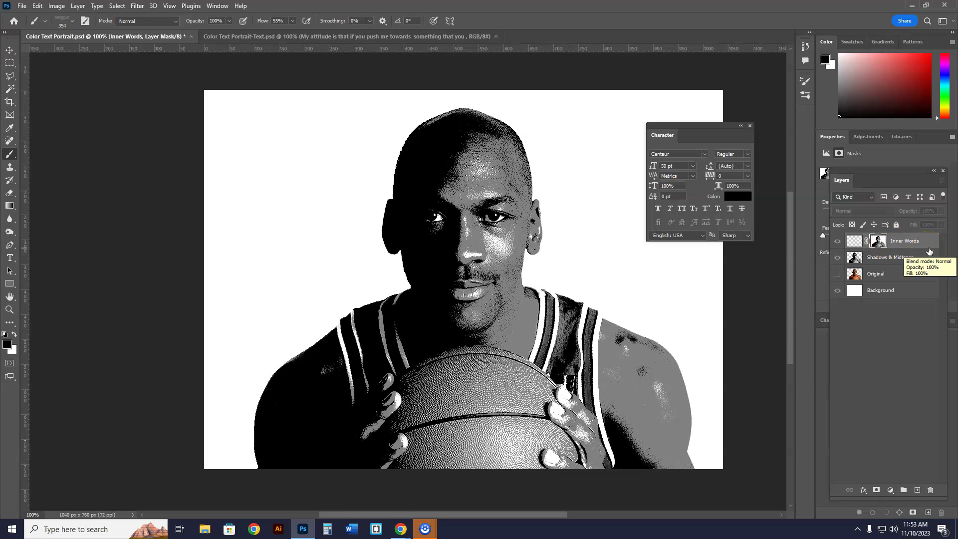
Step: Invert the Inner Words mask and check the masked words with the Shadows & Midtones layer hidden and shown
key(ctrl+i)
click(837, 258)
click(836, 259)
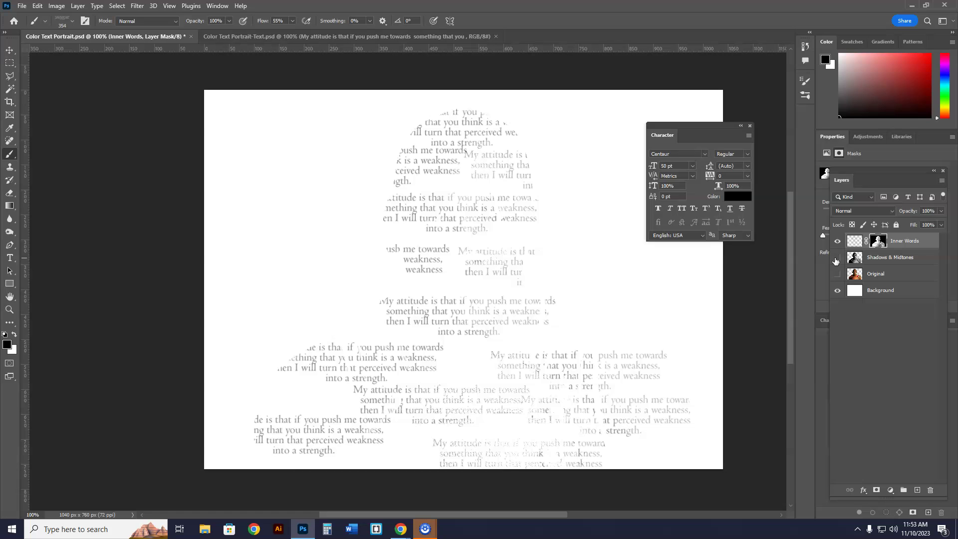
click(836, 259)
click(836, 259)
click(836, 259)
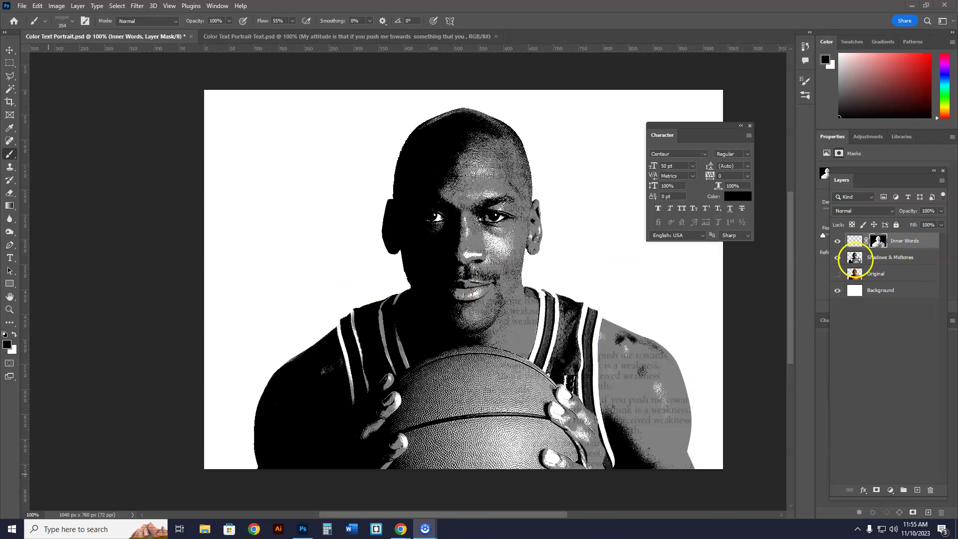
Step: Add a Gradient Overlay effect with Screen blend mode to the Inner Words layer
click(855, 242)
click(855, 243)
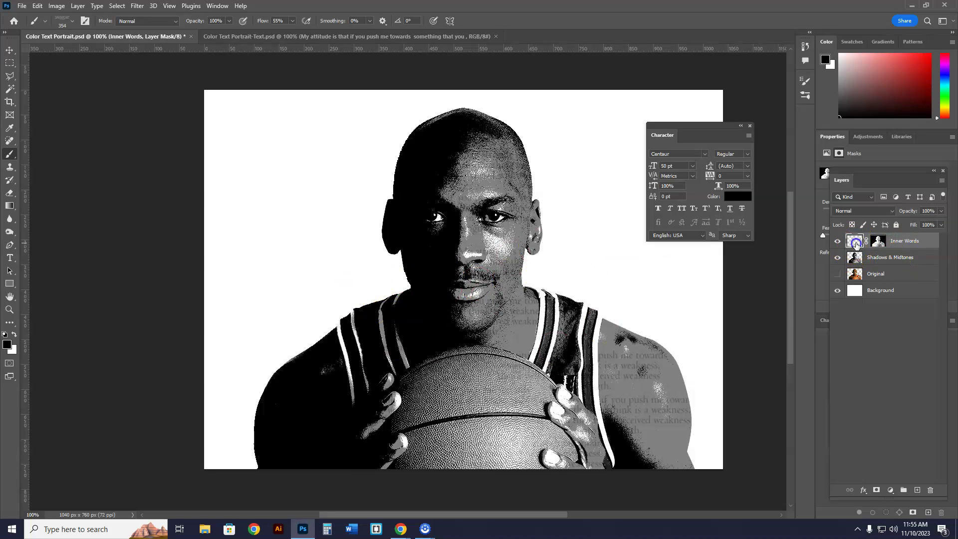
click(854, 244)
click(891, 241)
click(854, 244)
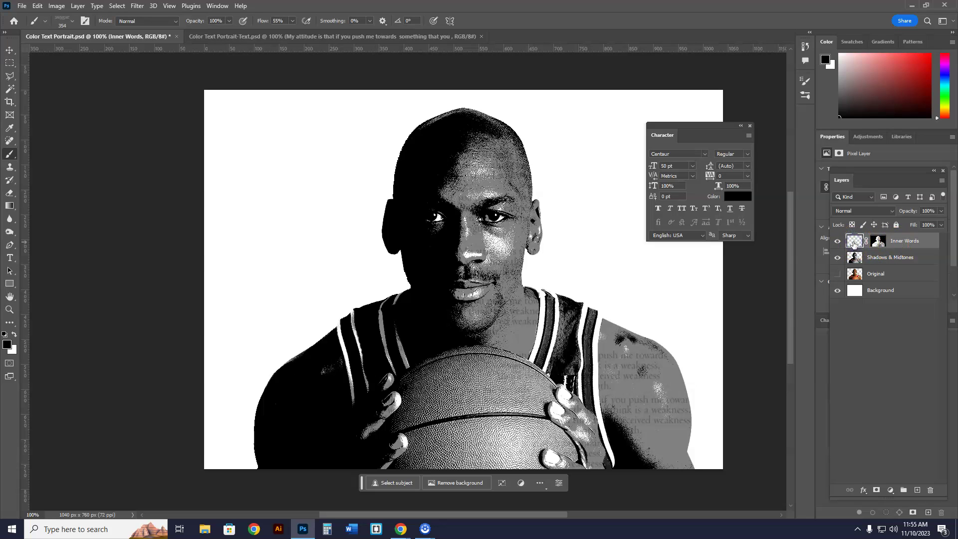
click(863, 490)
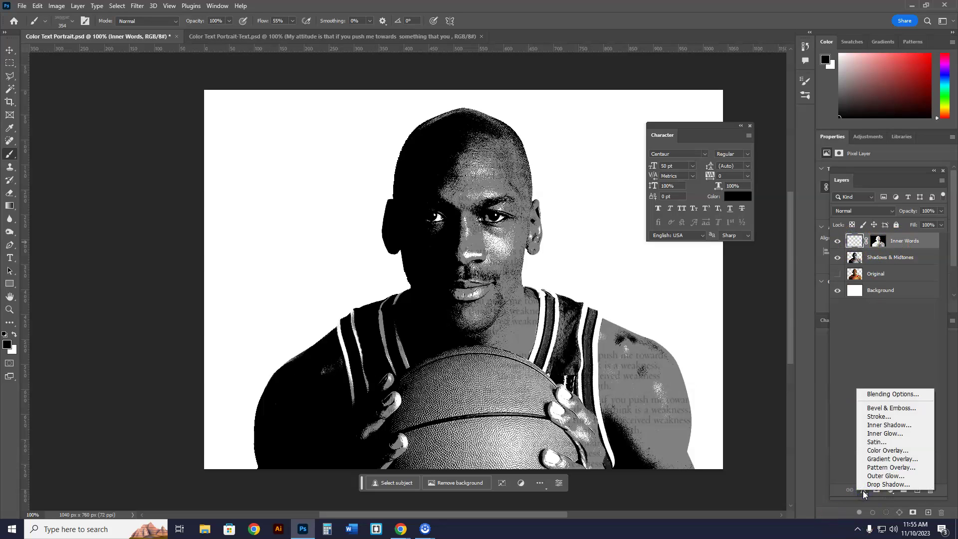
click(884, 460)
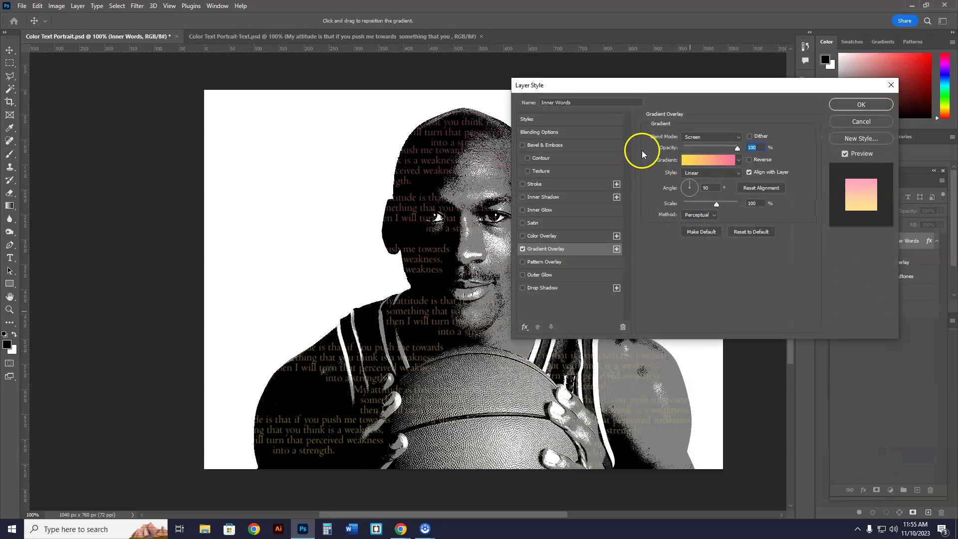
click(739, 138)
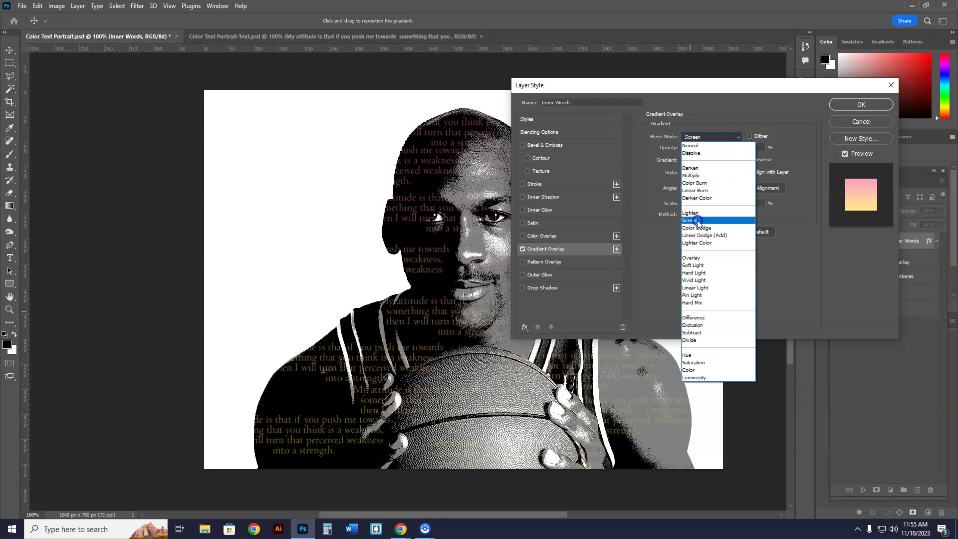
click(698, 220)
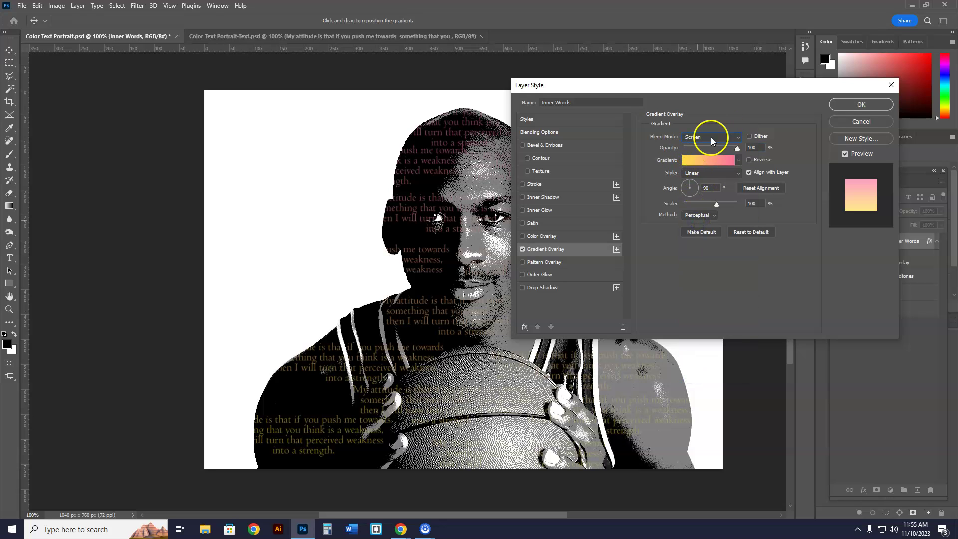
Step: Choose a bright blue-to-cyan preset from the Blues gradient group for the overlay and apply the layer style
click(739, 160)
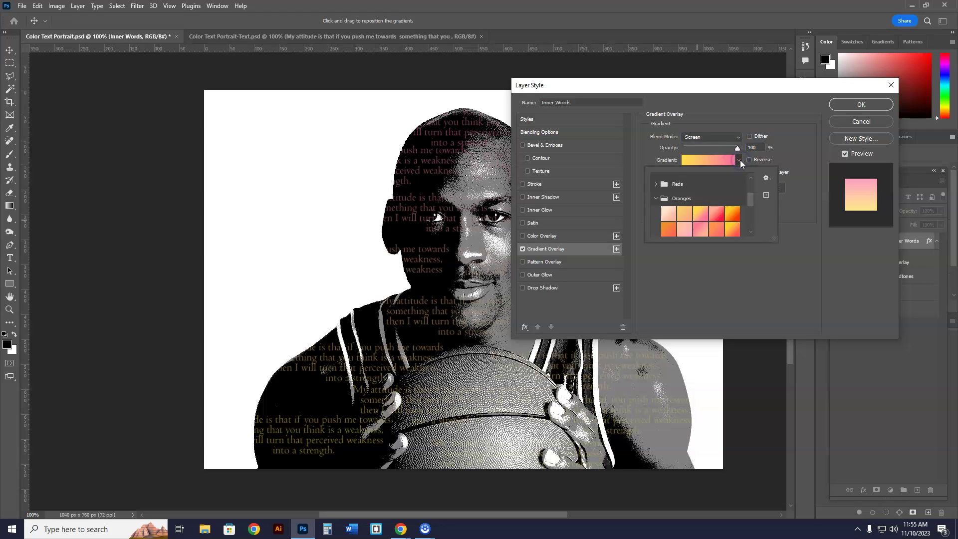
click(656, 198)
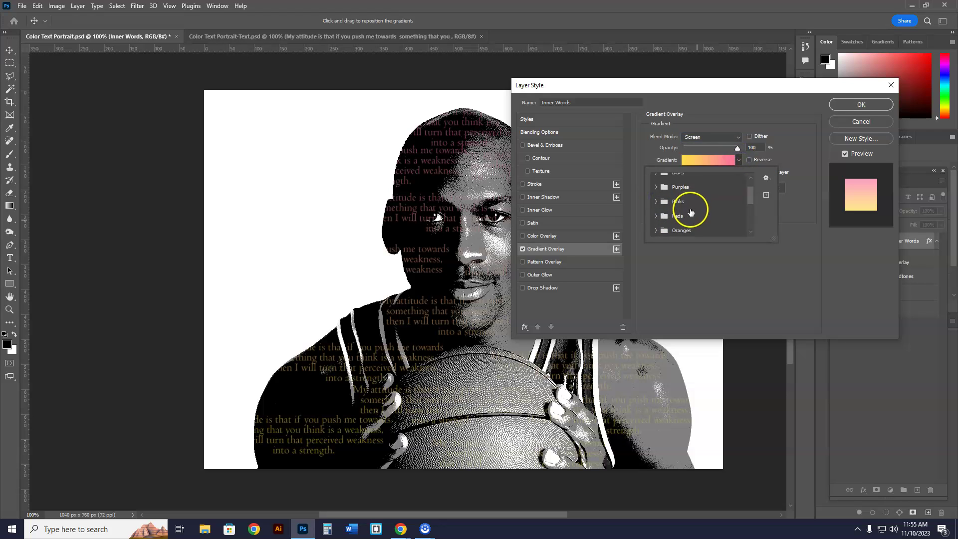
scroll(691, 208, up, 2)
click(653, 179)
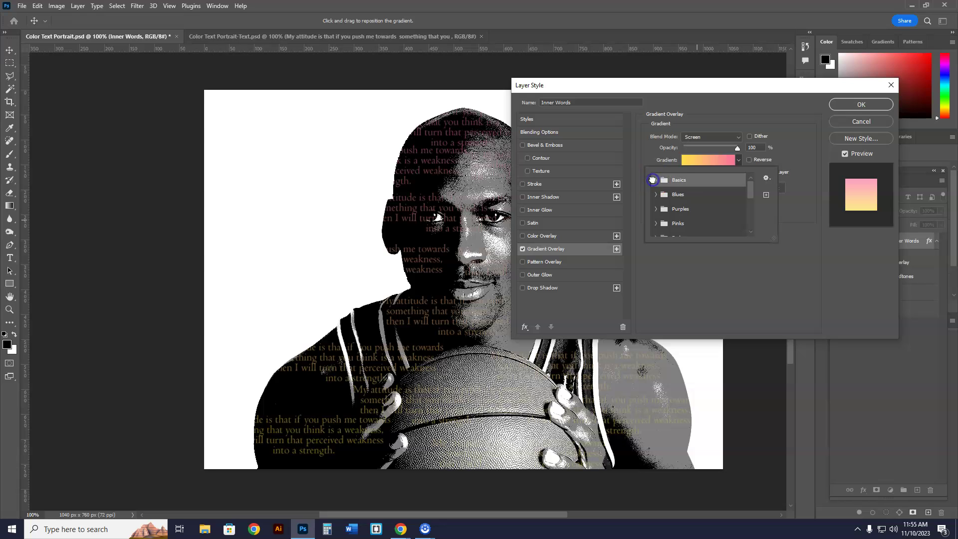
click(655, 179)
click(656, 180)
click(656, 195)
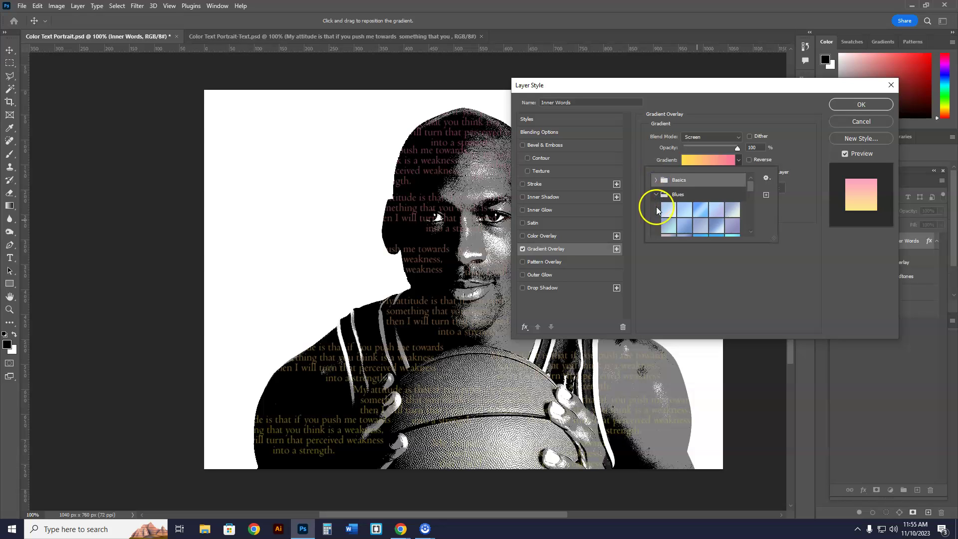
scroll(687, 229, down, 3)
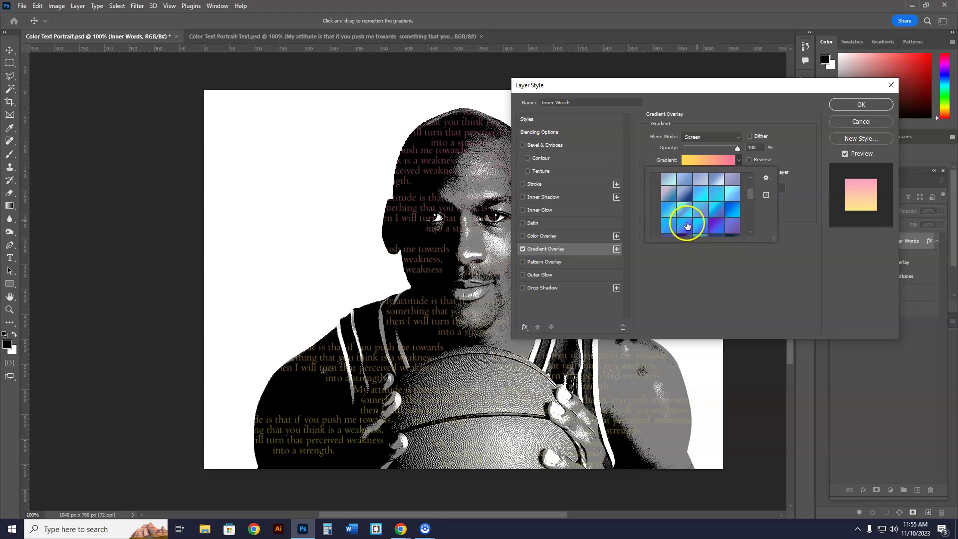
click(731, 205)
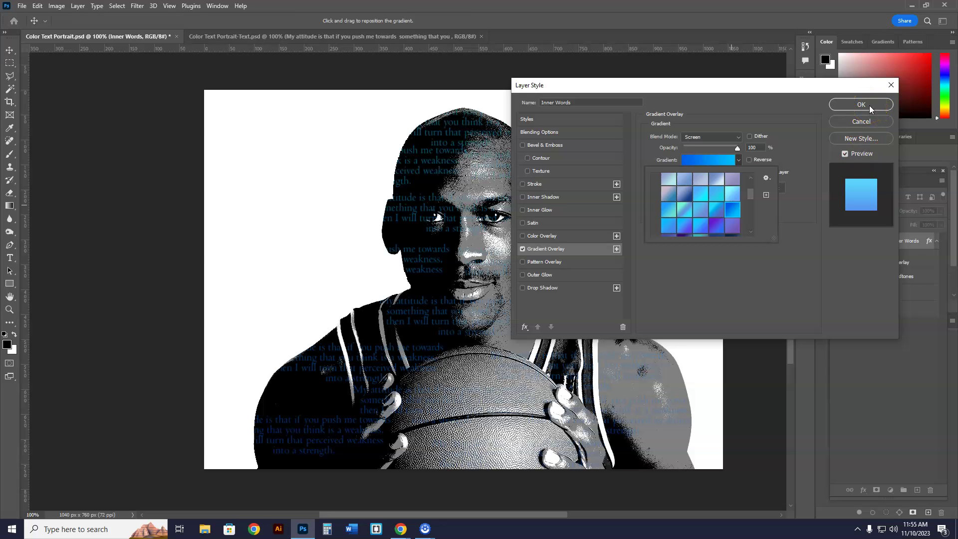
click(869, 106)
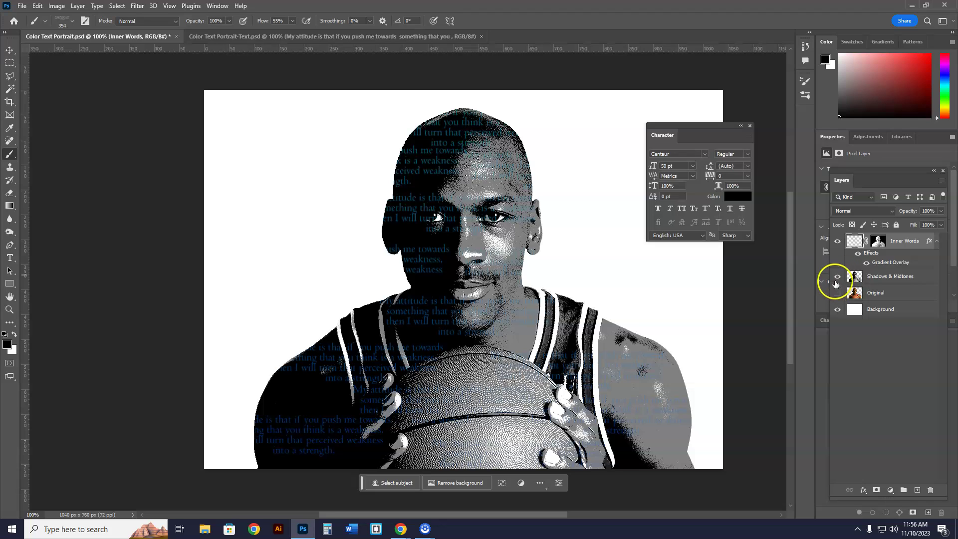
Step: Hide the Shadows & Midtones layer and activate the Brush tool on the Inner Words layer's pixels instead of its mask
click(837, 278)
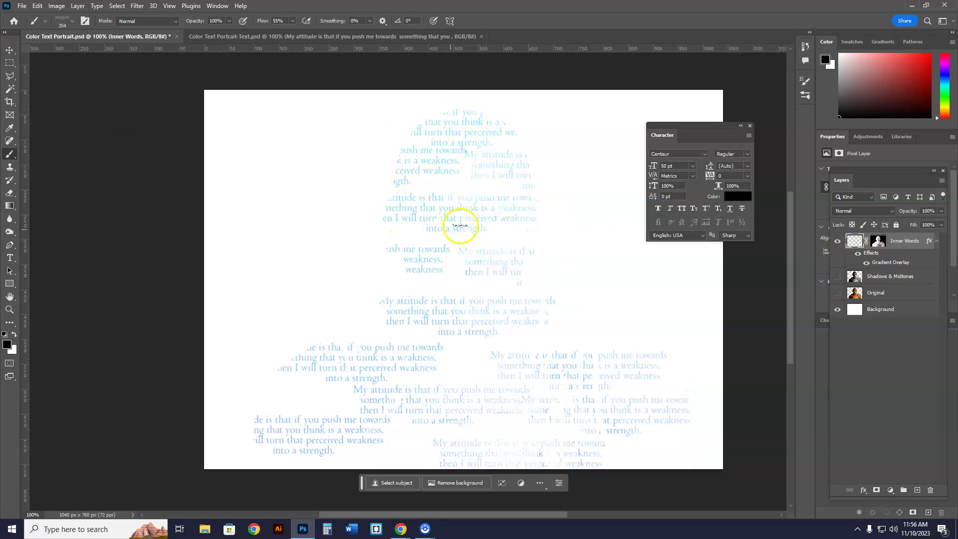
click(855, 240)
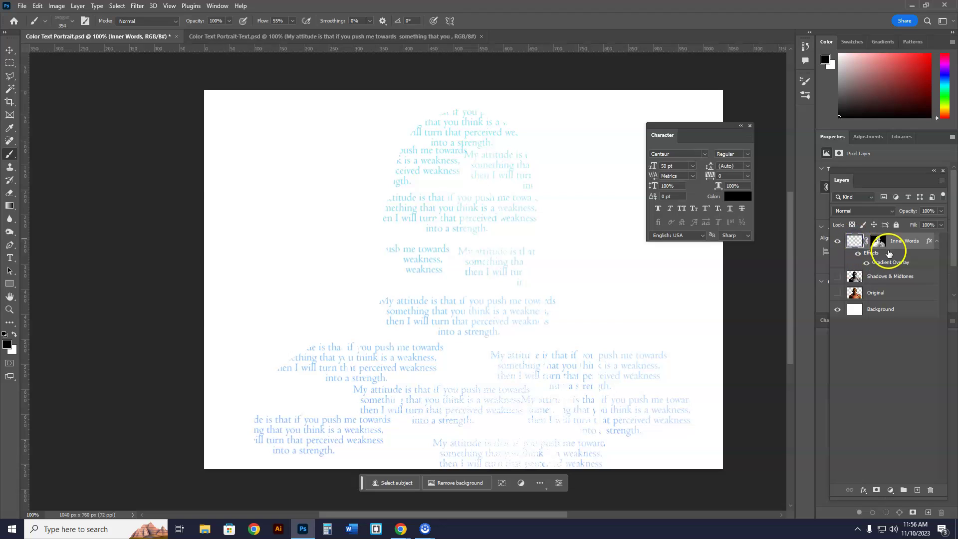
click(11, 154)
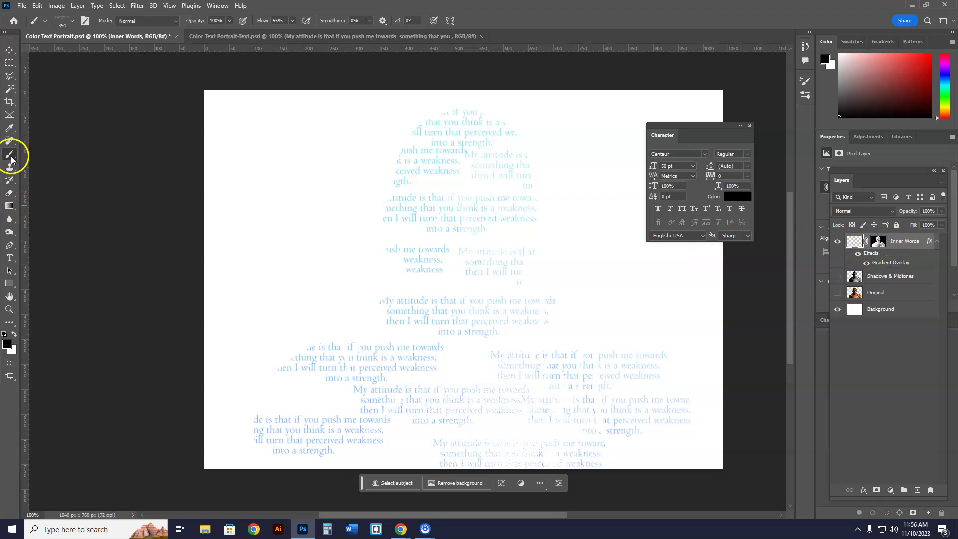
click(54, 158)
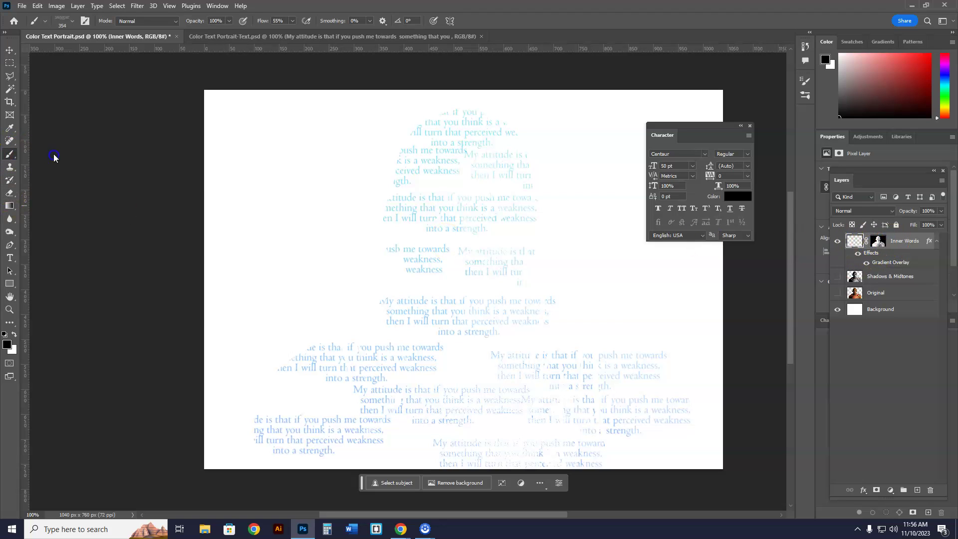
Step: Choose the Soft Round general brush at 202 px and lower the brush opacity to 41%
click(71, 22)
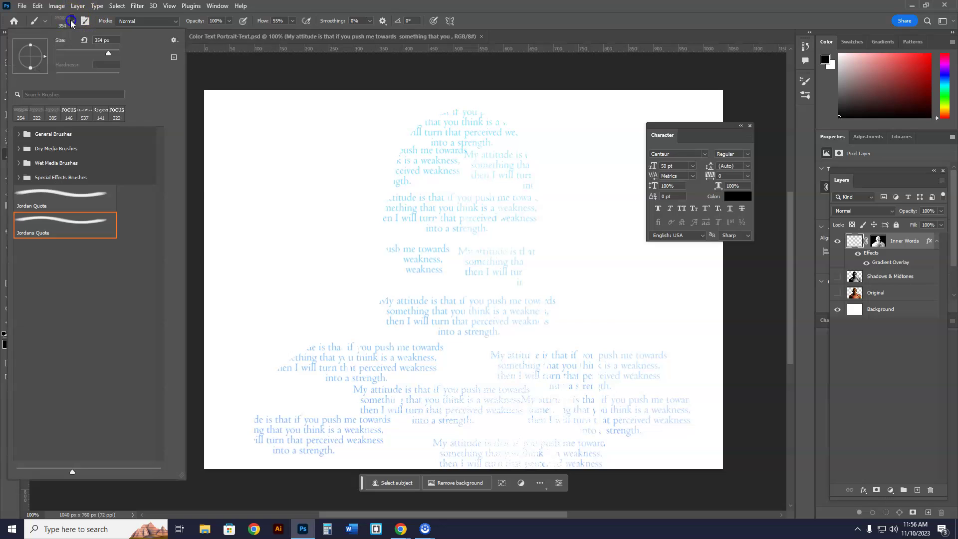
click(19, 134)
click(56, 151)
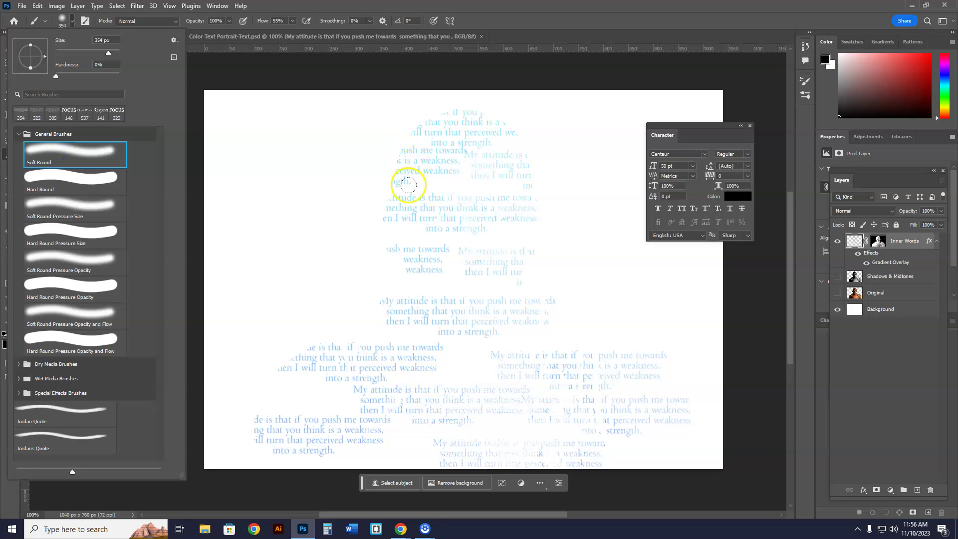
click(104, 53)
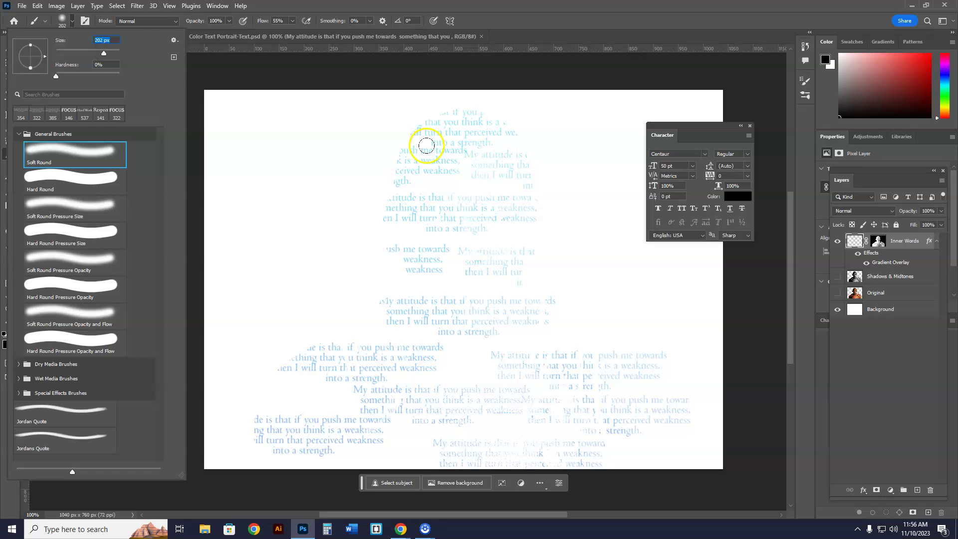
click(261, 75)
click(229, 22)
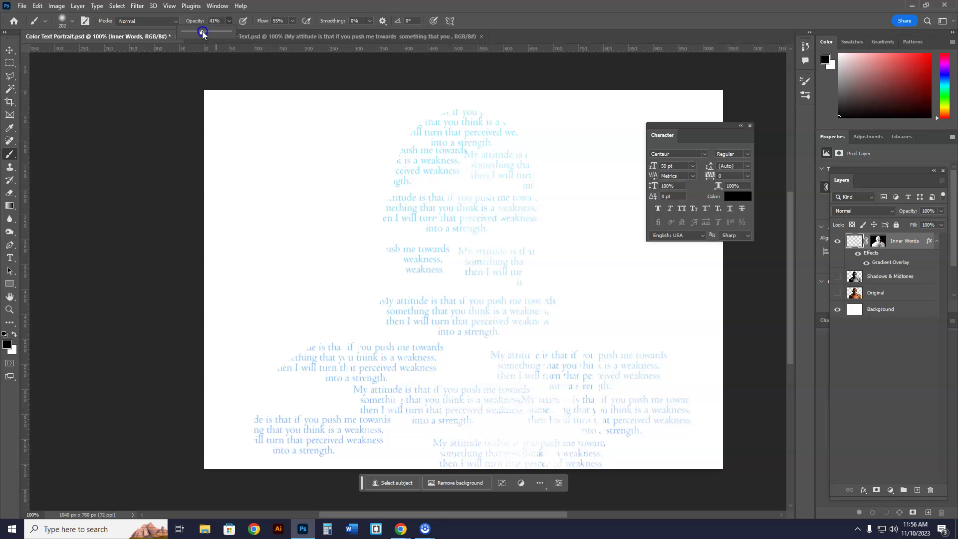
Step: Paint soft strokes on Inner Words over the face, neck, both shoulders, the basketball and the fingers to bring out the portrait
click(421, 156)
mouse_move(449, 226)
mouse_down()
mouse_move(434, 214)
mouse_move(513, 224)
mouse_move(509, 168)
mouse_move(549, 209)
mouse_move(465, 265)
mouse_move(446, 297)
mouse_move(470, 272)
mouse_move(427, 230)
mouse_up()
mouse_move(515, 239)
mouse_down()
mouse_move(514, 317)
mouse_move(456, 311)
mouse_move(505, 361)
mouse_move(511, 398)
mouse_move(475, 453)
mouse_move(458, 420)
mouse_move(488, 407)
mouse_move(544, 449)
mouse_move(401, 411)
mouse_move(369, 361)
mouse_move(313, 341)
mouse_move(265, 400)
mouse_move(274, 428)
mouse_up()
mouse_move(619, 332)
mouse_down()
mouse_move(684, 366)
mouse_move(700, 440)
mouse_up()
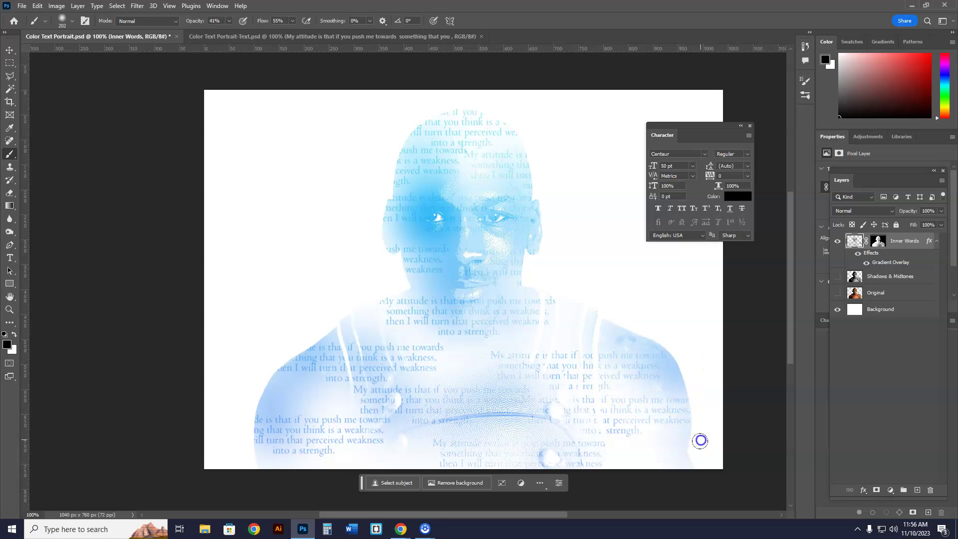
drag(395, 241, 445, 224)
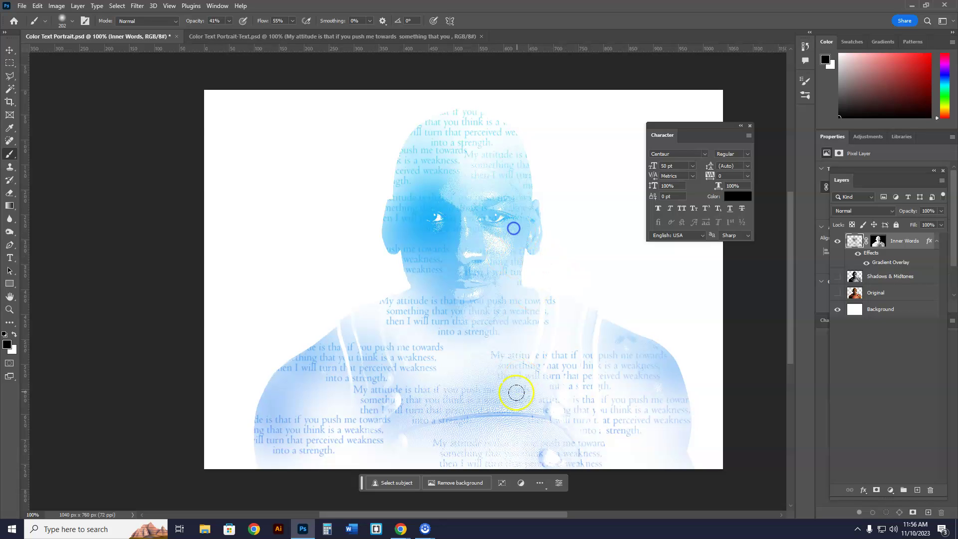
mouse_move(518, 447)
mouse_down()
mouse_move(428, 438)
mouse_move(472, 420)
mouse_move(562, 466)
mouse_move(567, 453)
mouse_move(550, 441)
mouse_move(599, 419)
mouse_up()
mouse_move(380, 449)
mouse_down()
mouse_move(371, 422)
mouse_move(398, 414)
mouse_move(401, 435)
mouse_move(364, 399)
mouse_up()
drag(306, 439, 252, 447)
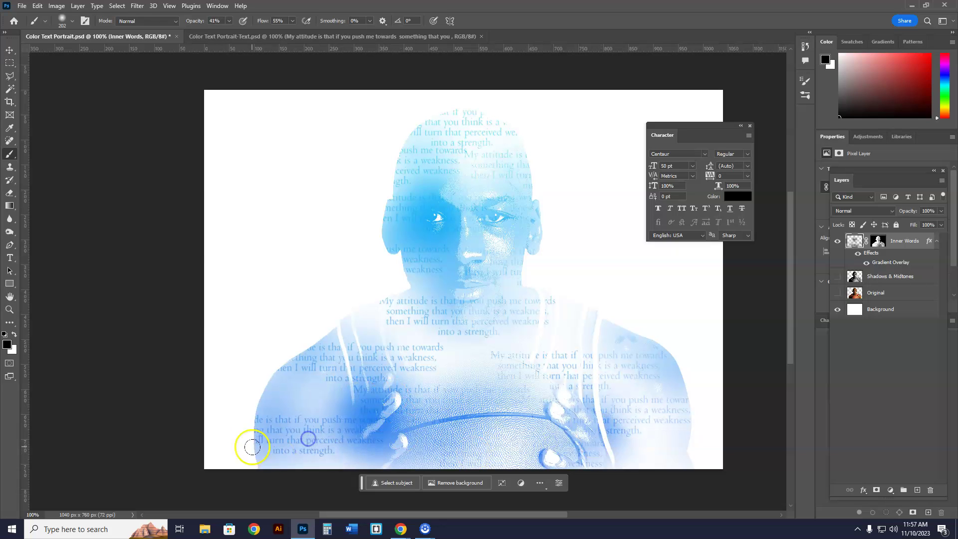
Step: Enlarge the soft brush to about 495 px and build up color on both shoulders and the jersey straps with repeated dabs
click(70, 21)
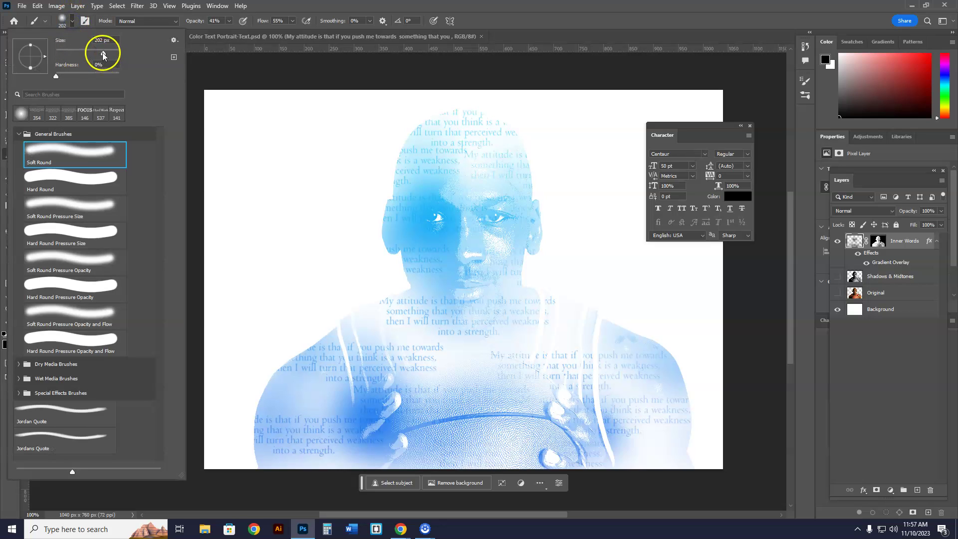
click(318, 422)
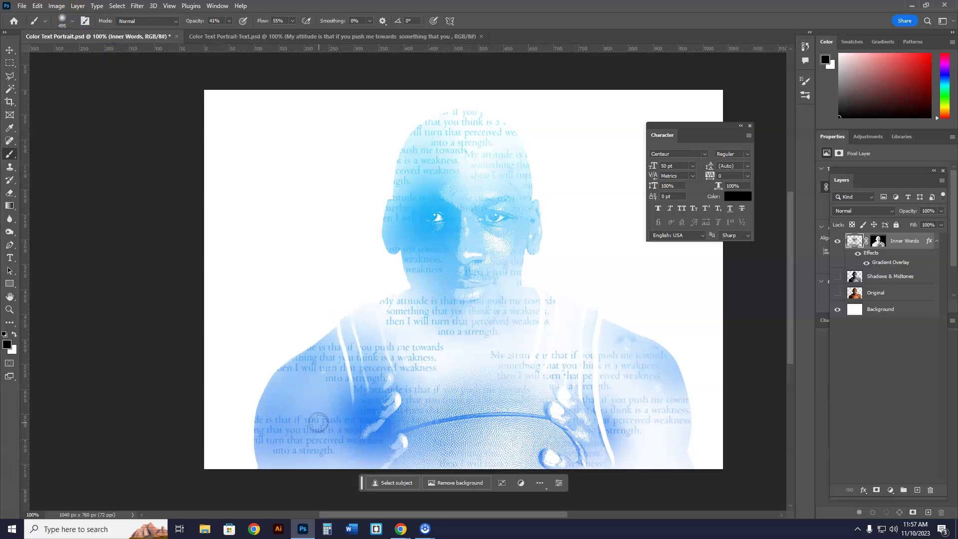
click(313, 412)
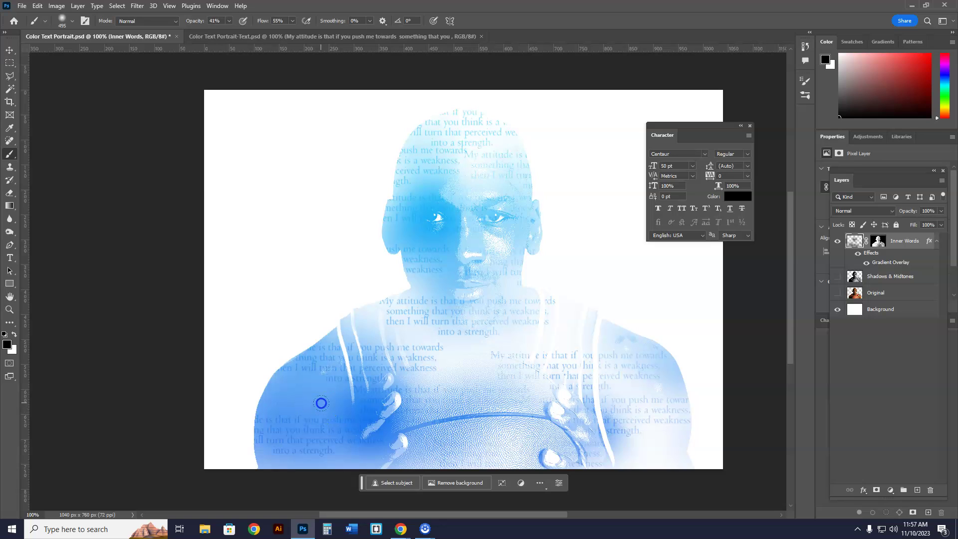
click(322, 403)
click(321, 403)
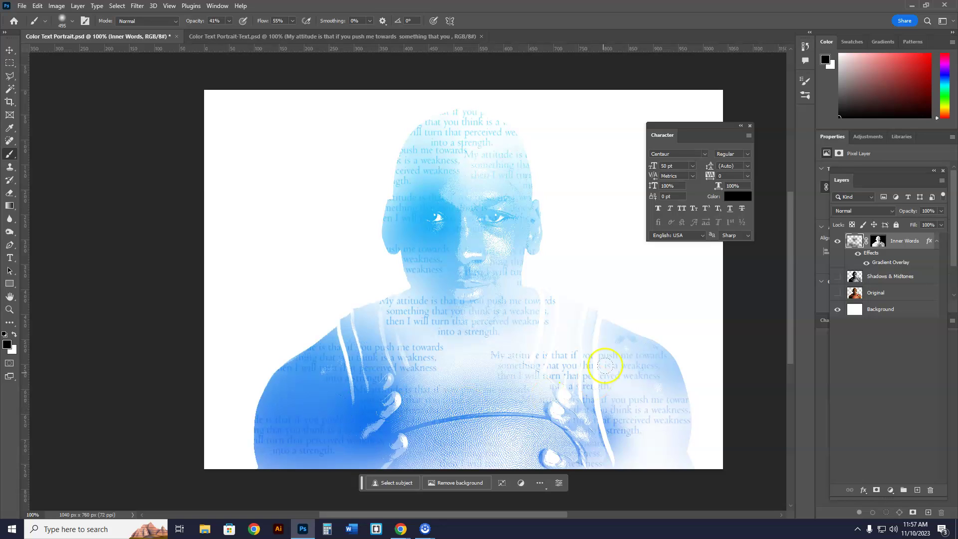
click(578, 265)
click(578, 265)
click(578, 265)
click(578, 266)
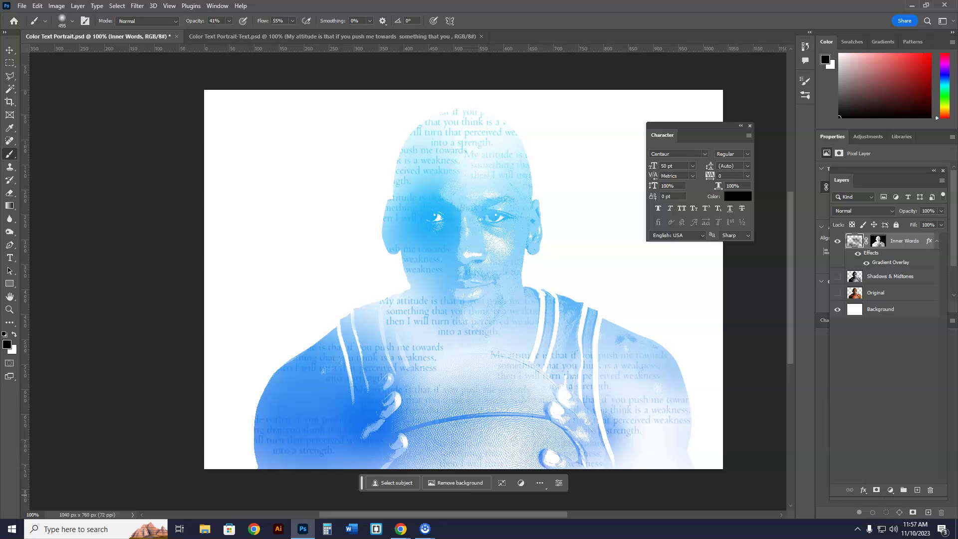
Step: Add a new text layer reading "Love" below the quote in the Color Text Portrait-Text document
click(292, 37)
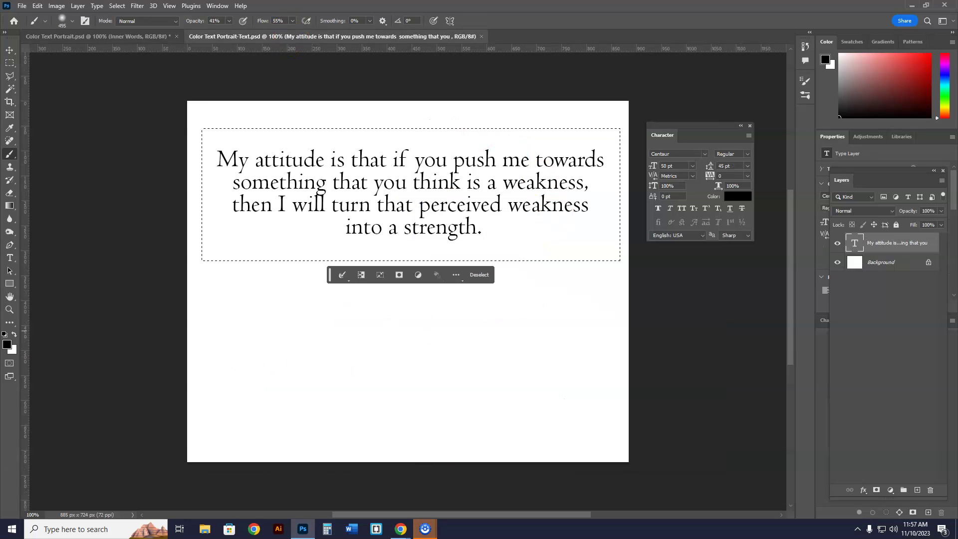
click(9, 257)
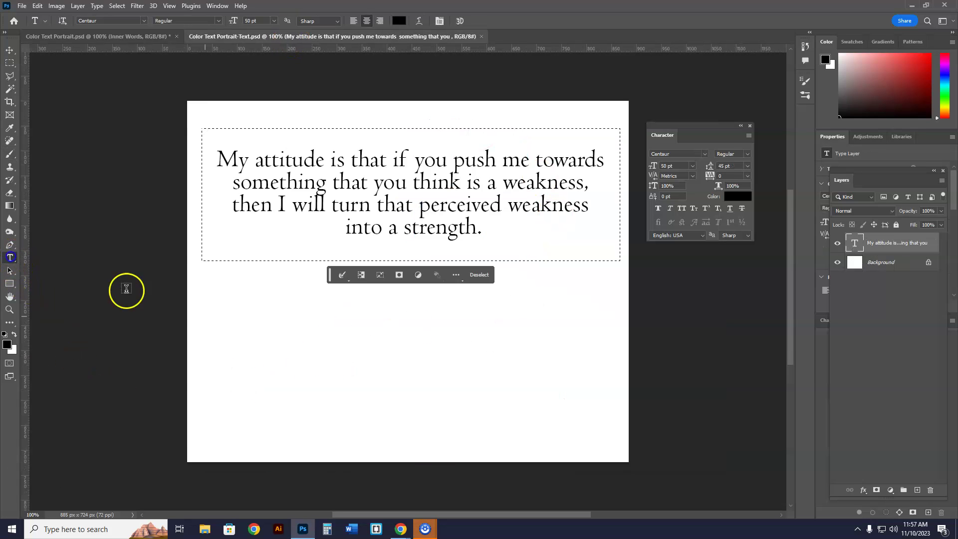
click(297, 365)
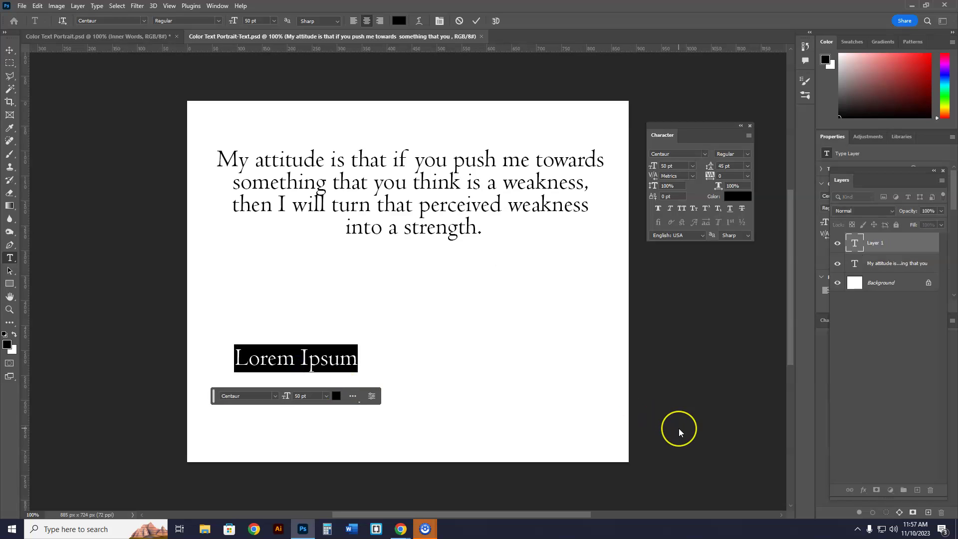
text(Love)
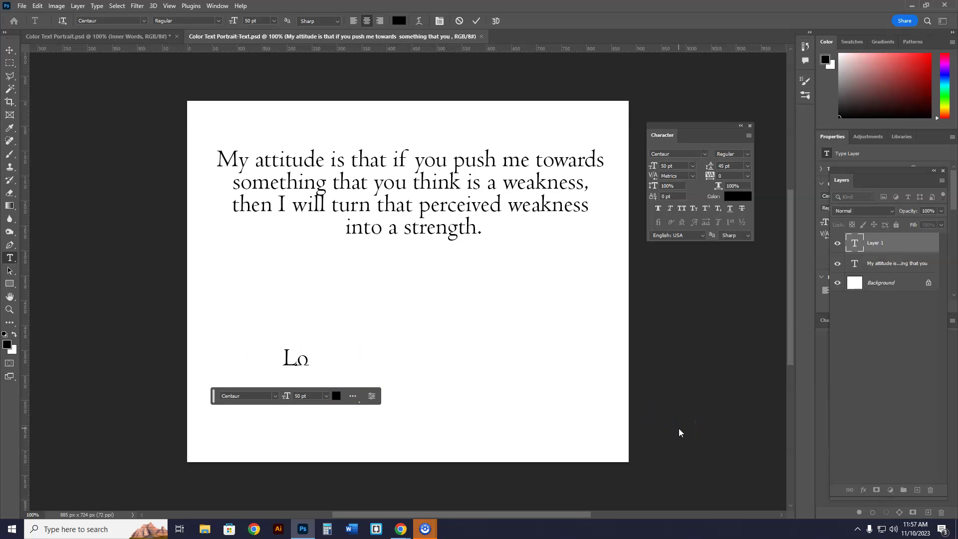
Step: Scale the Love text to 313% with Free Transform and center it below the quote
click(10, 50)
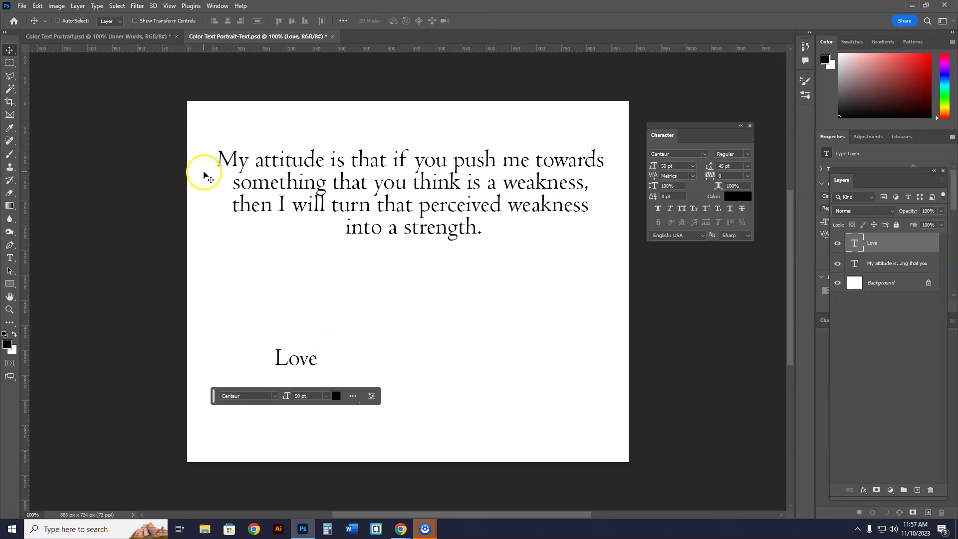
key(ctrl+t)
drag(316, 370, 432, 394)
drag(374, 391, 428, 360)
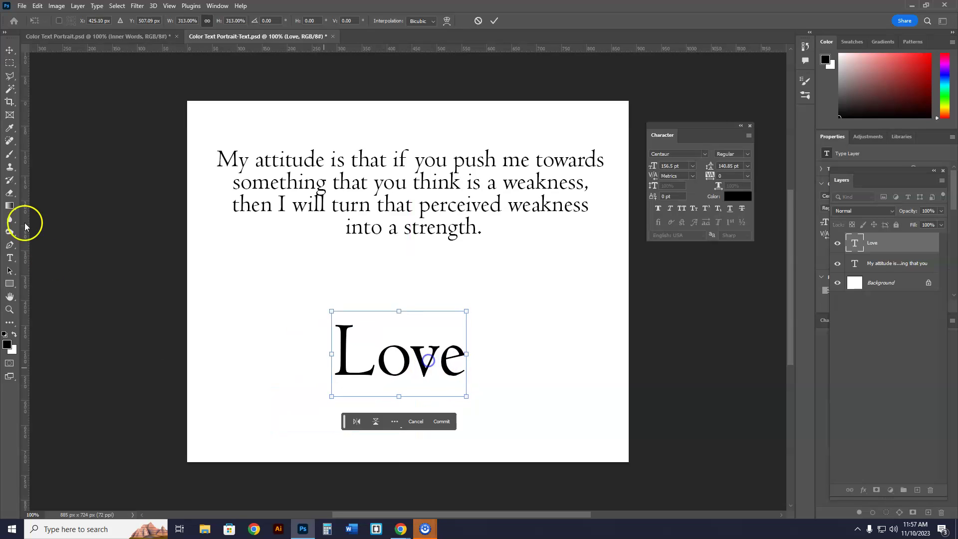
Step: Draw a rectangular marquee selection around the enlarged Love text
click(9, 62)
drag(309, 308, 485, 394)
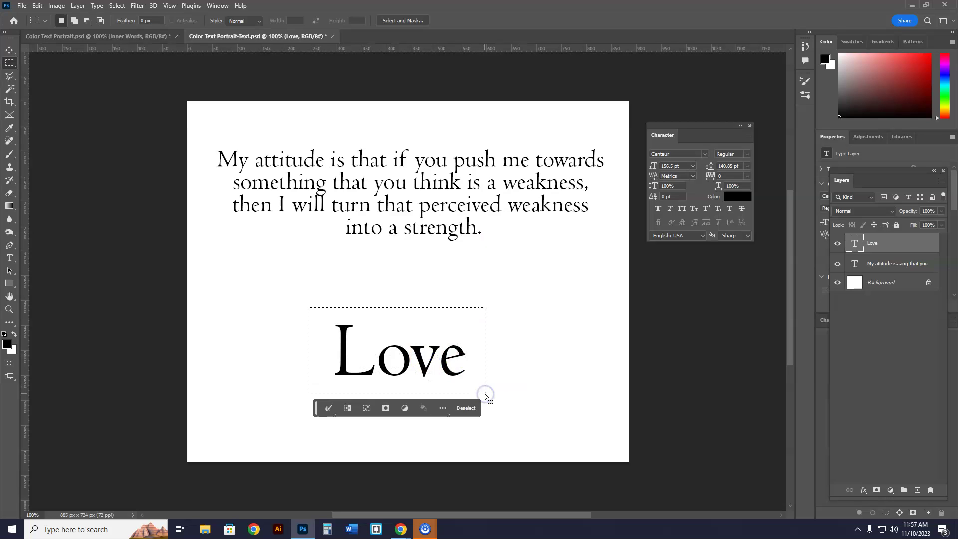
right_click(10, 63)
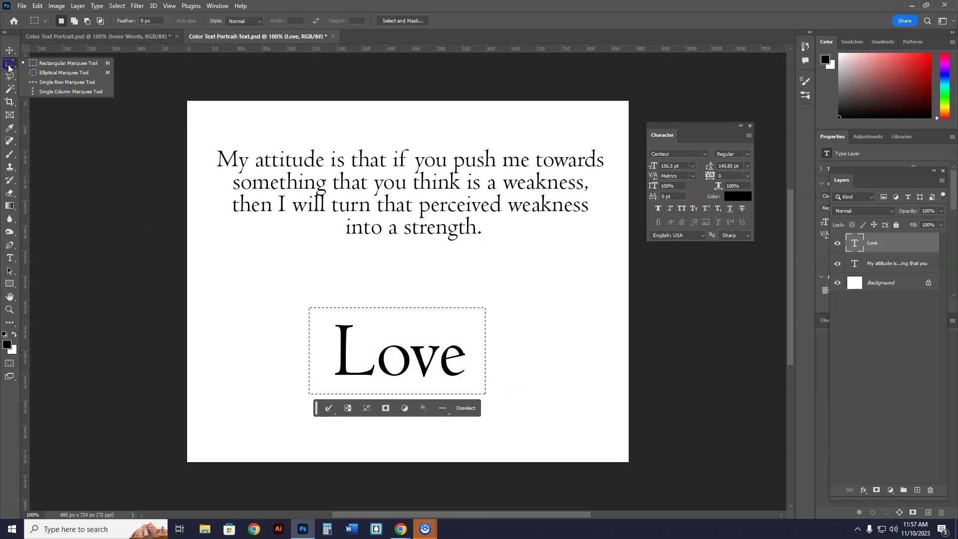
click(55, 65)
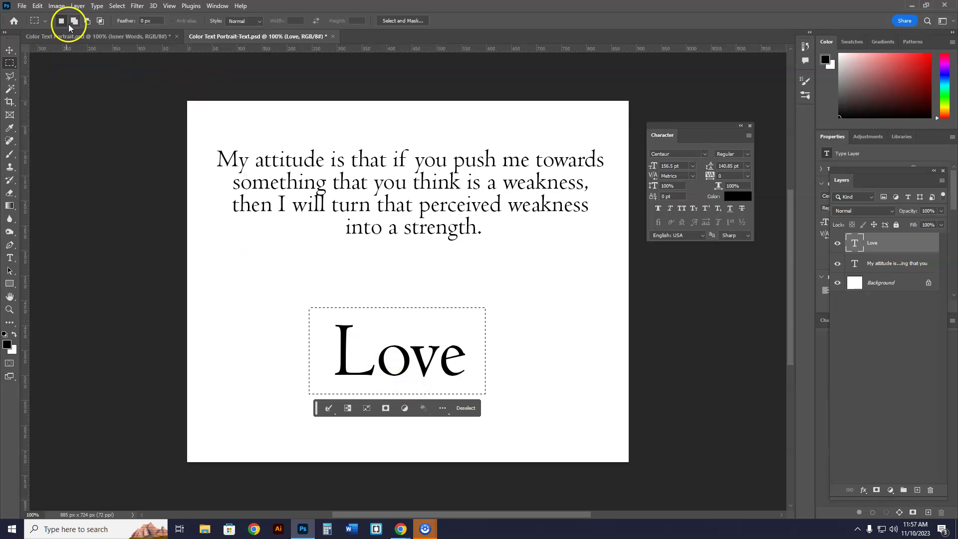
Step: Define a brush preset named "Love" from the selected word
click(37, 7)
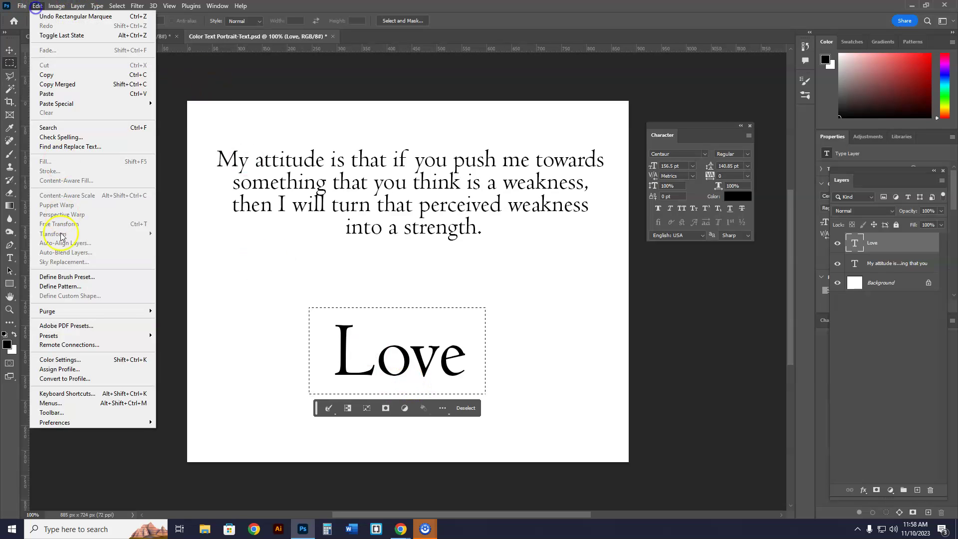
click(76, 277)
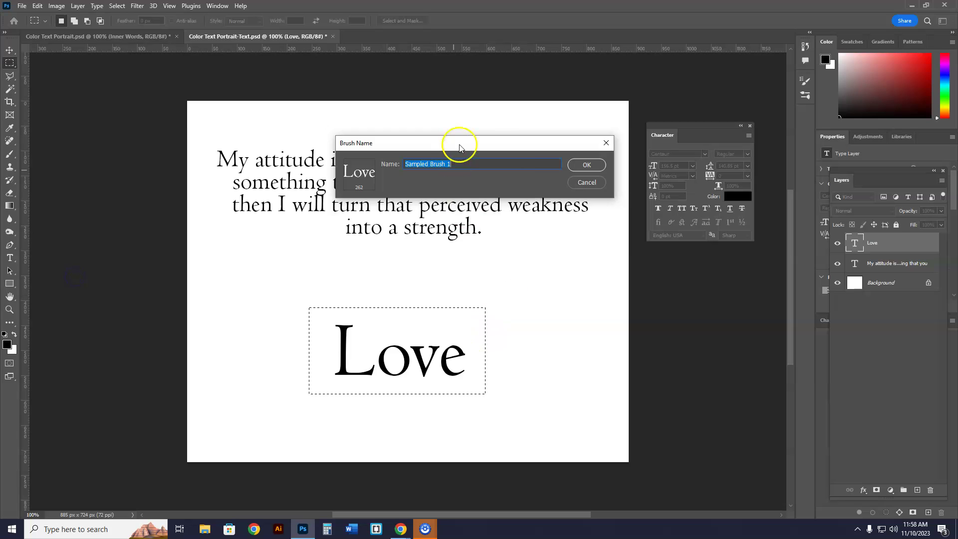
text(Love)
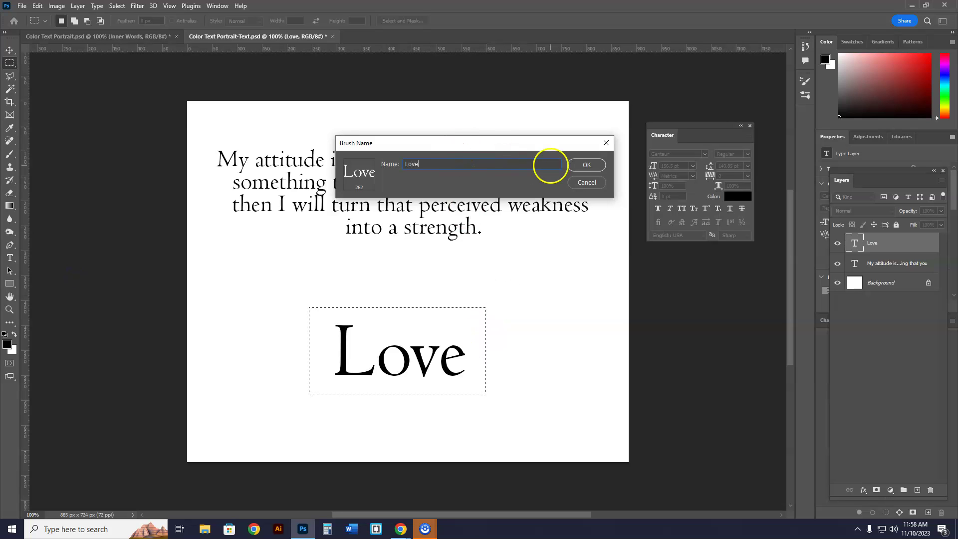
click(587, 165)
Step: Return to the Color Text Portrait document with the Love brush active and set its size to 511 px
key(b)
click(95, 37)
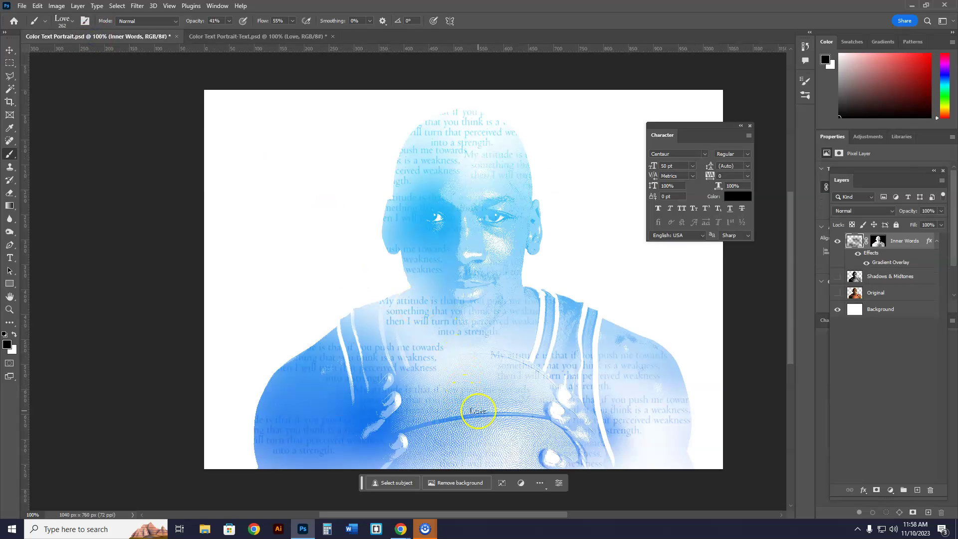
click(70, 21)
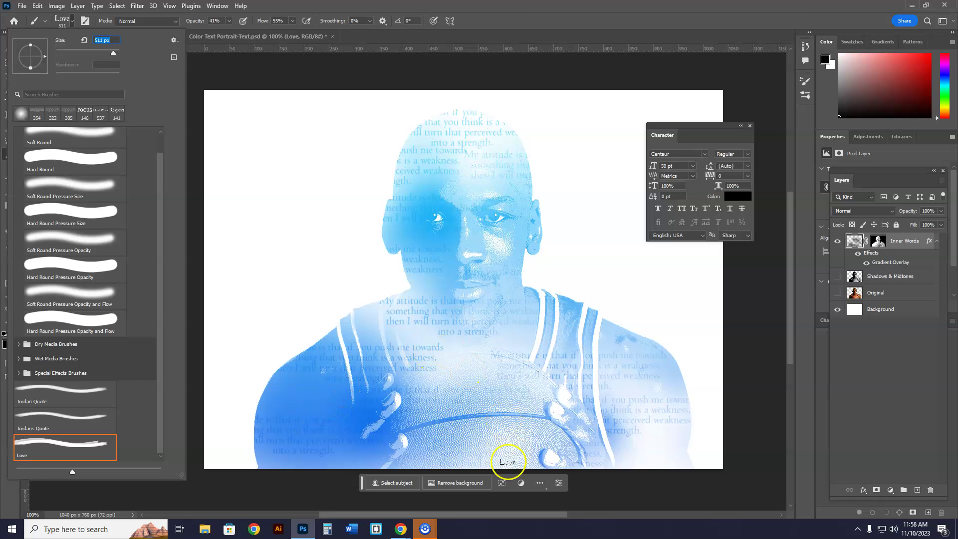
Step: Create a layer named "Top Words" above Inner Words and stamp the Love brush once across the shoulder and chest
click(918, 491)
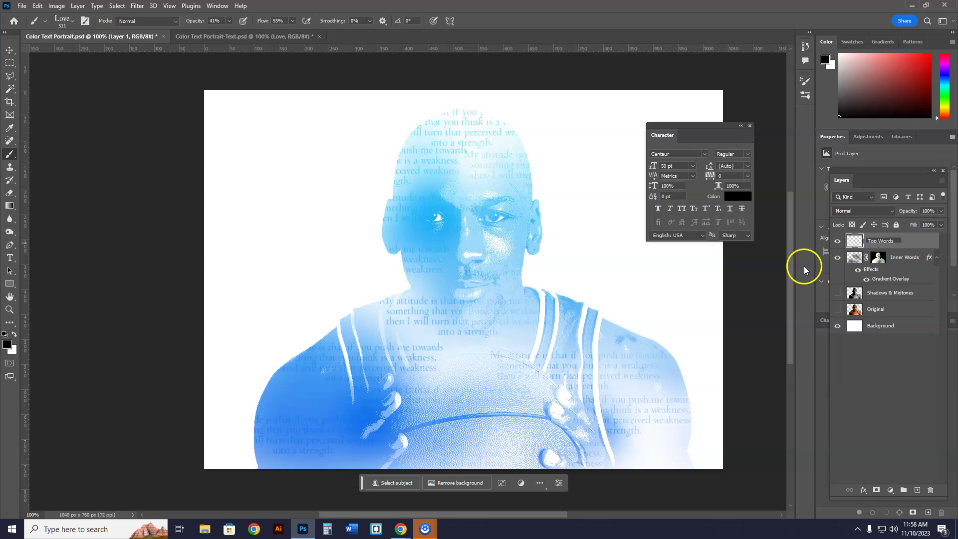
click(918, 239)
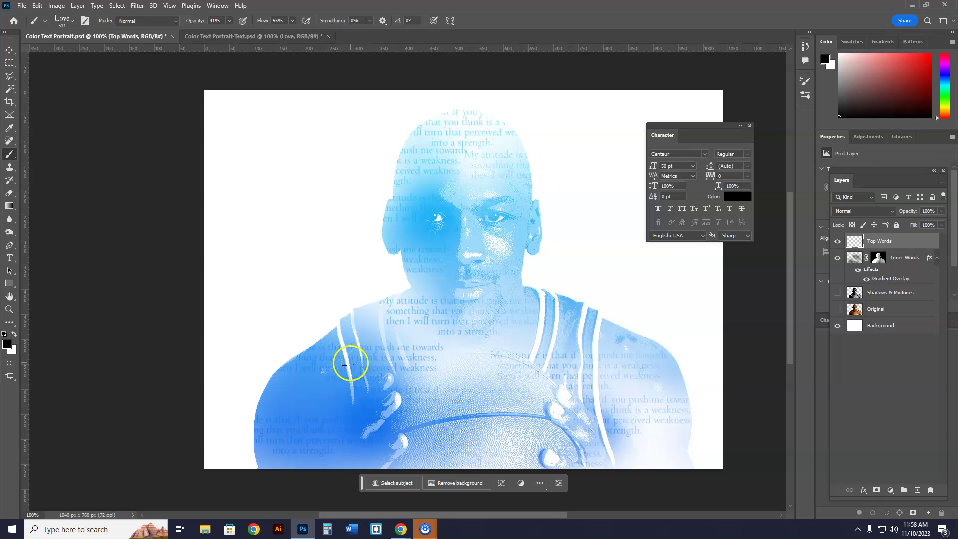
click(350, 363)
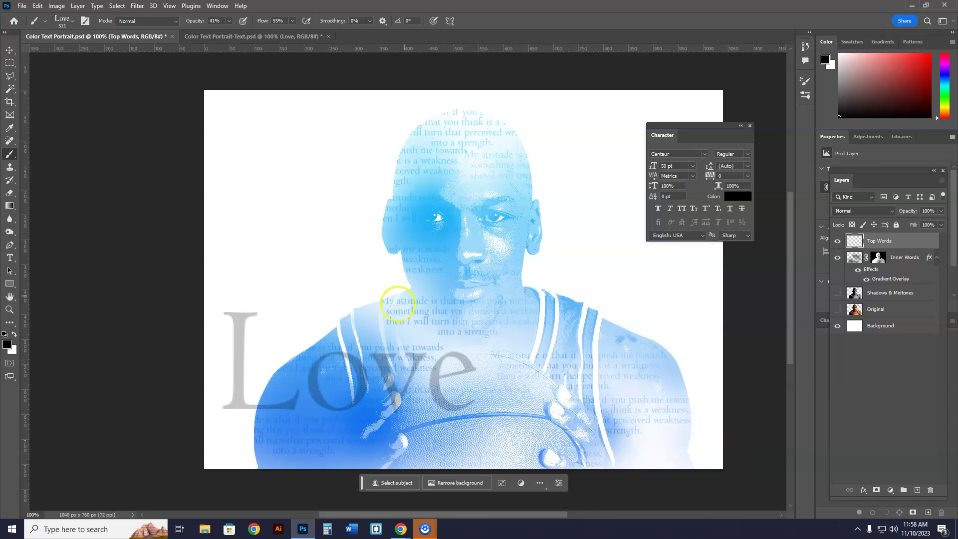
Step: Switch to the Color Text Portrait-Text document and add the word "Respect" between the quote and the Love text
click(235, 37)
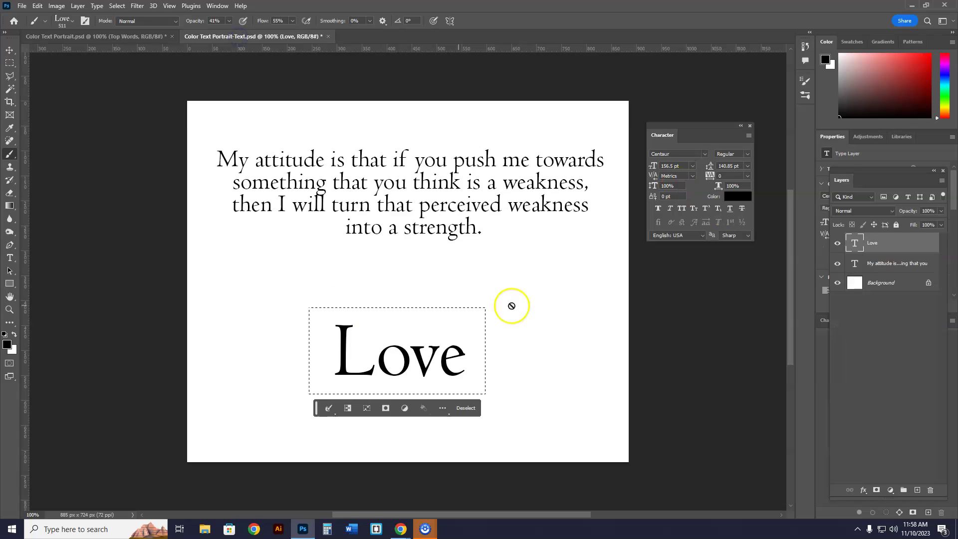
click(10, 257)
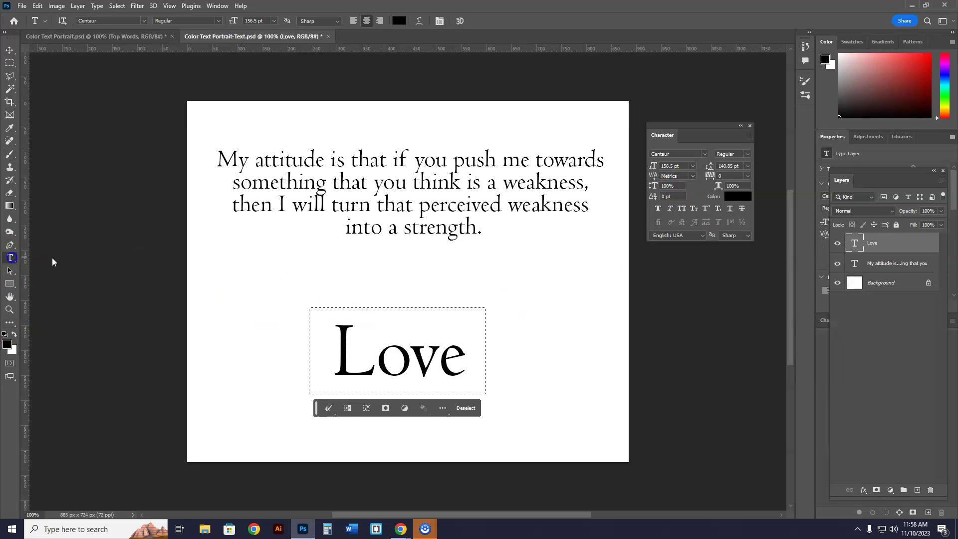
click(388, 278)
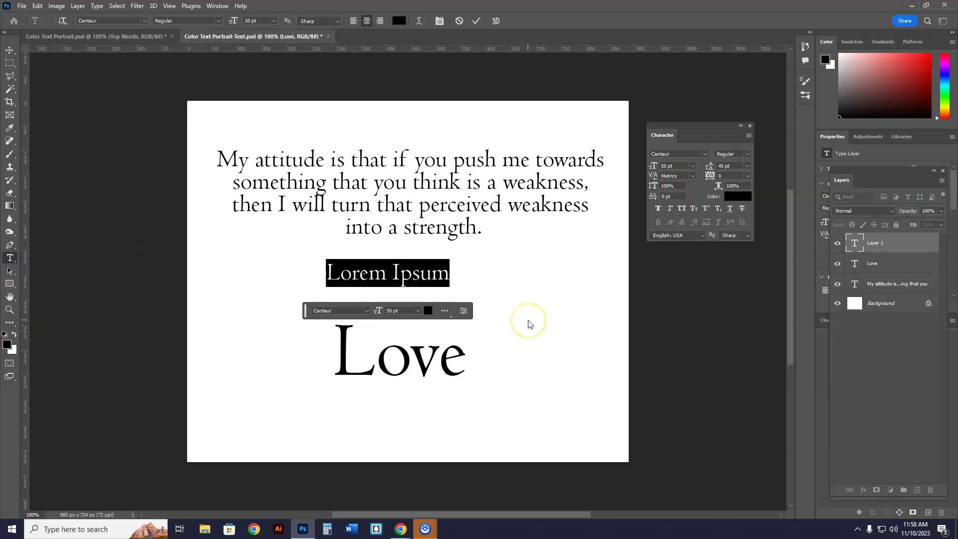
text(Respect)
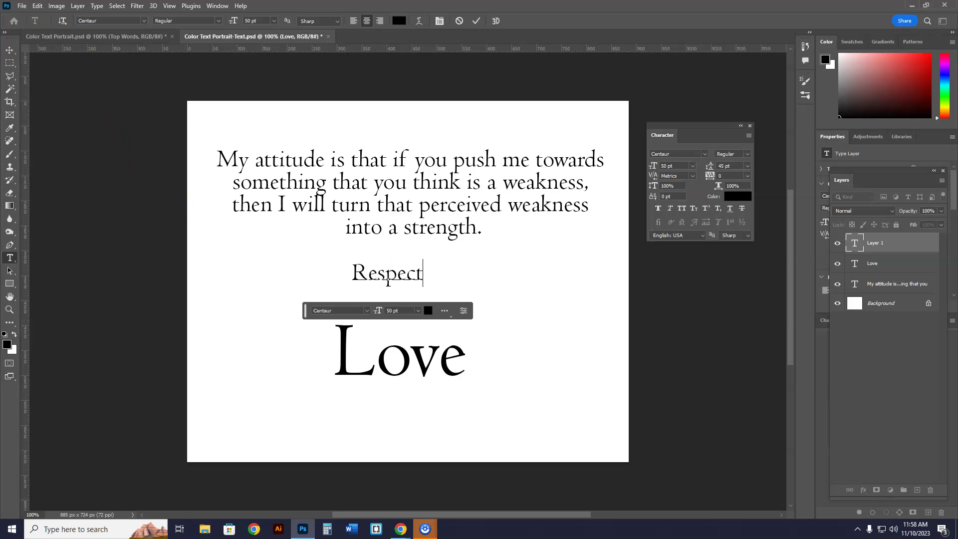
click(10, 50)
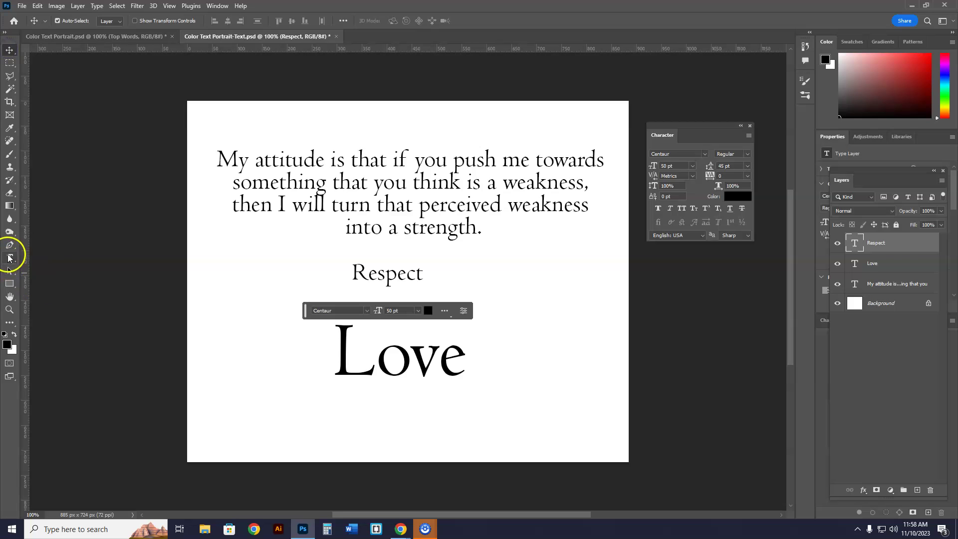
Step: Change the font of the "Respect" text to Kunstler Script
click(10, 257)
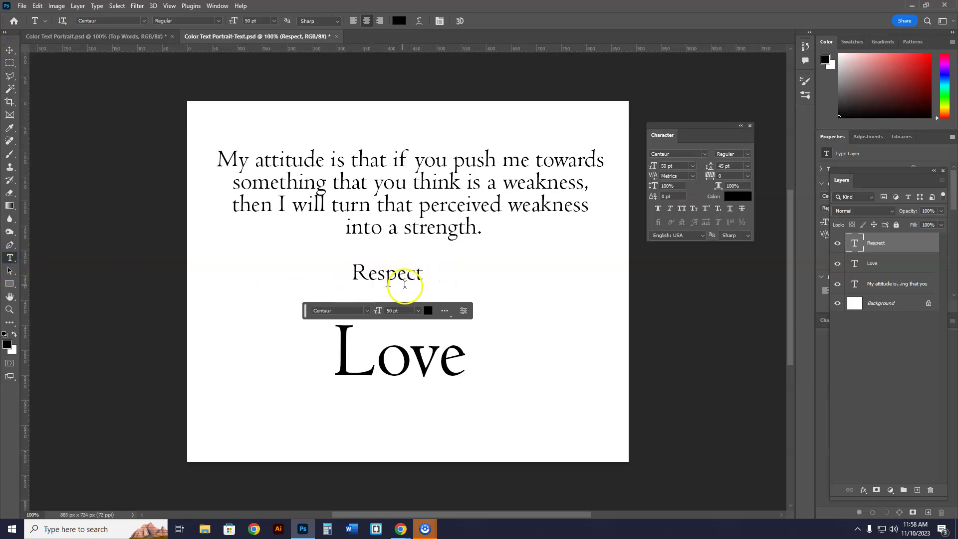
drag(423, 274, 294, 277)
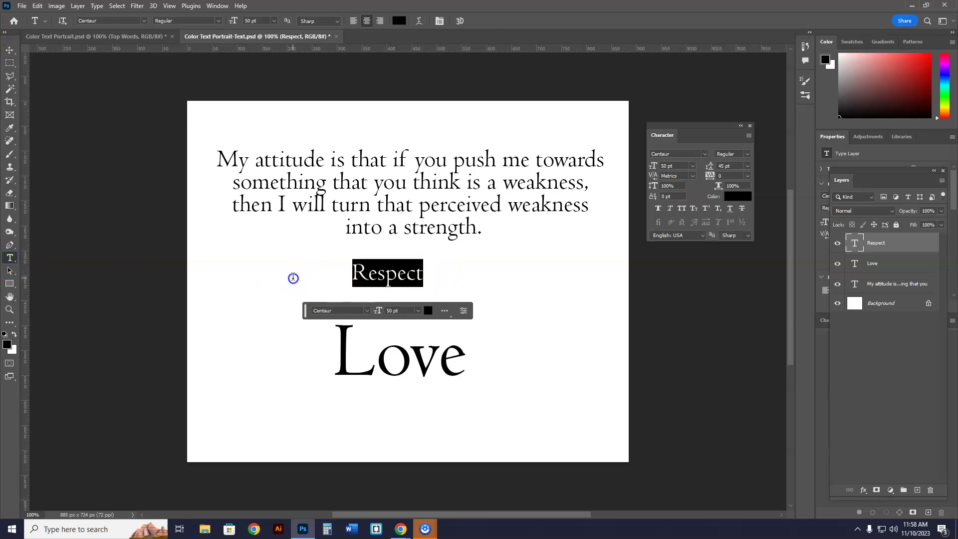
click(143, 21)
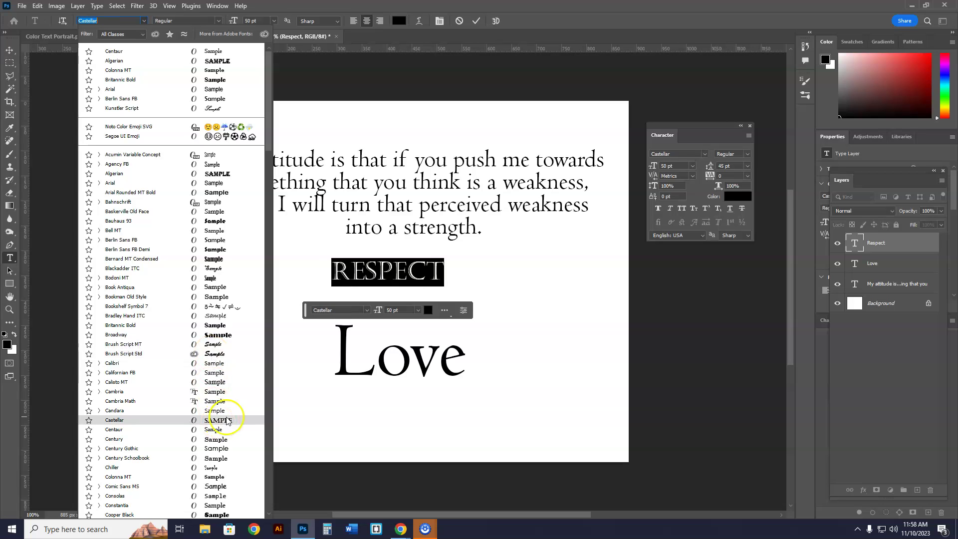
click(214, 109)
click(9, 50)
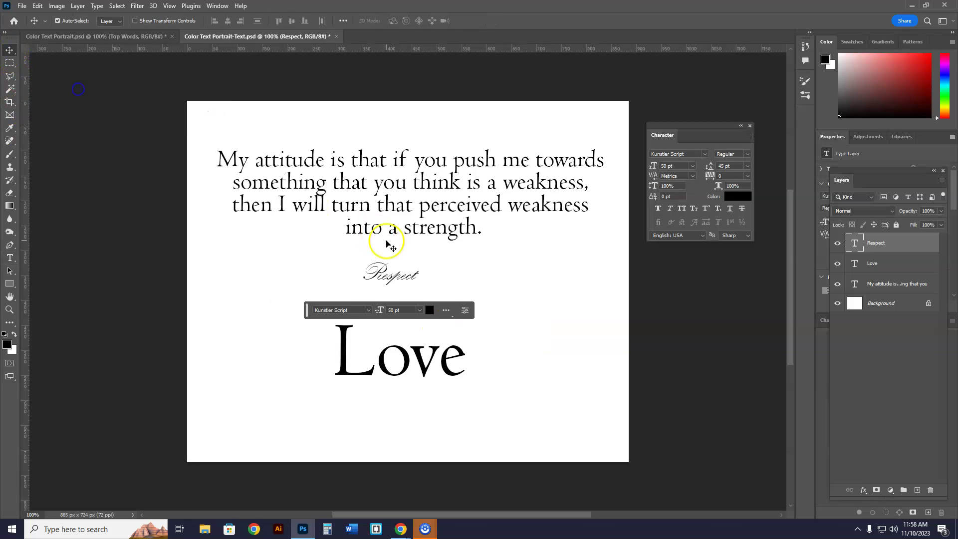
Step: Scale the "Respect" text up to about 316% and place it under the quote, above and right of Love
key(ctrl+t)
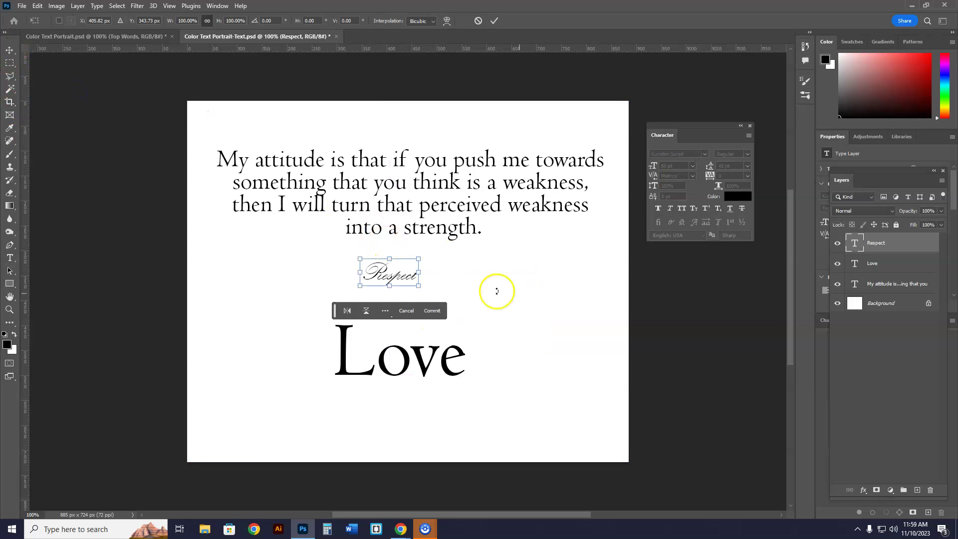
drag(418, 285, 556, 325)
drag(484, 319, 535, 301)
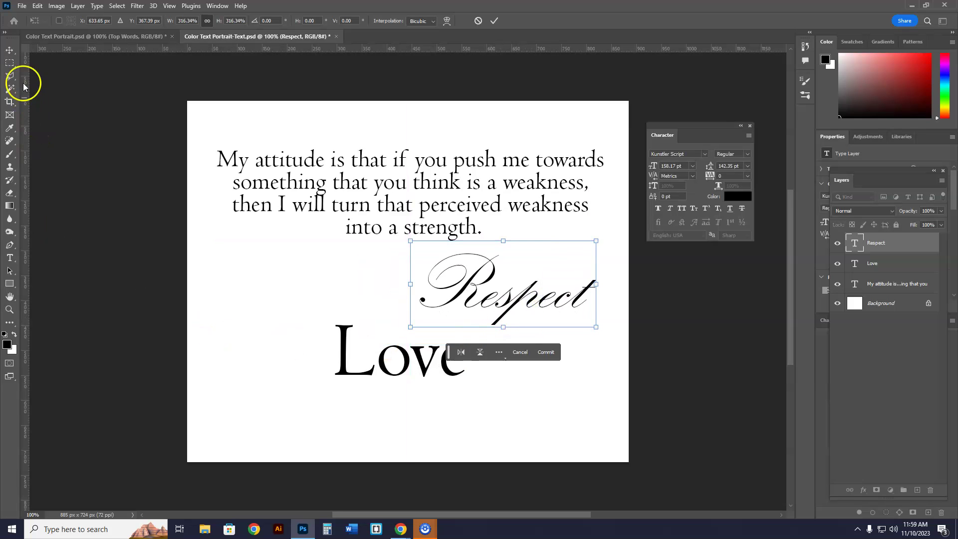
Step: Select the enlarged Respect text with a rectangular marquee and define it as a brush preset named "Respect"
click(10, 63)
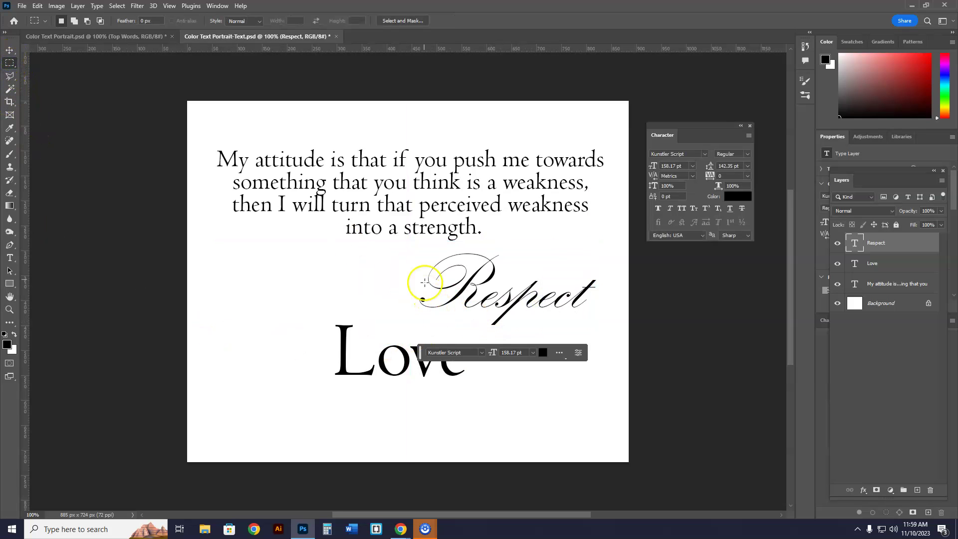
drag(403, 245, 613, 335)
click(37, 6)
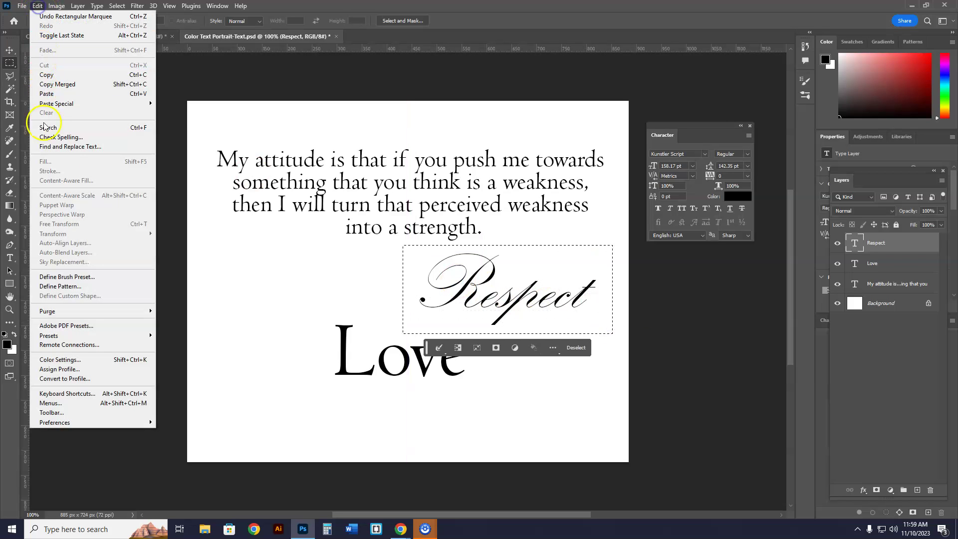
click(66, 277)
text(Respect)
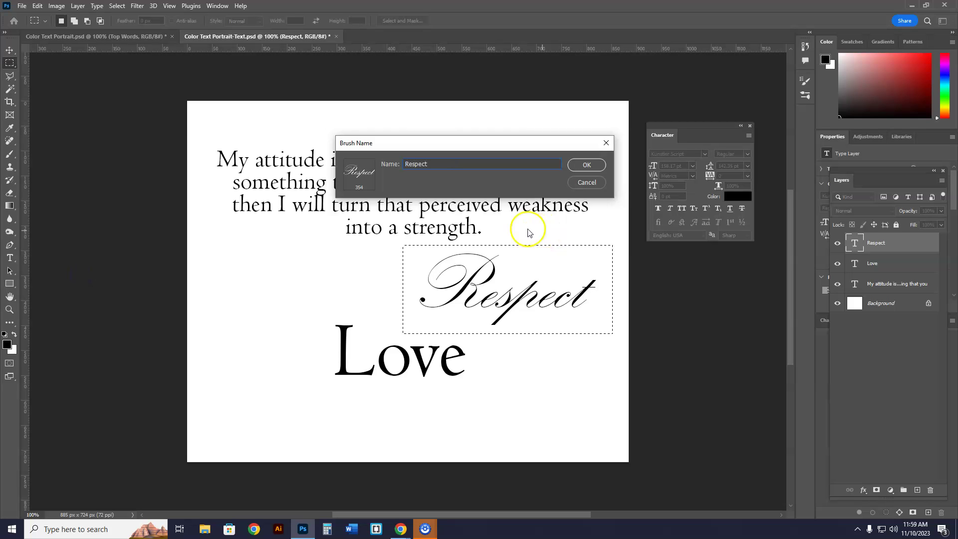
click(584, 163)
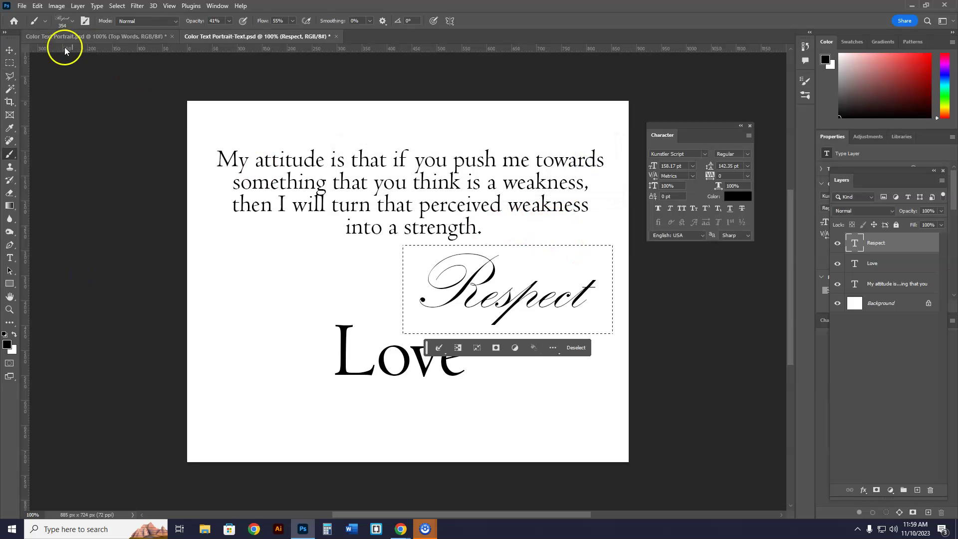
Step: Return to the Color Text Portrait document and stamp the Respect brush once on Top Words, across the jaw and beyond the neck
click(91, 38)
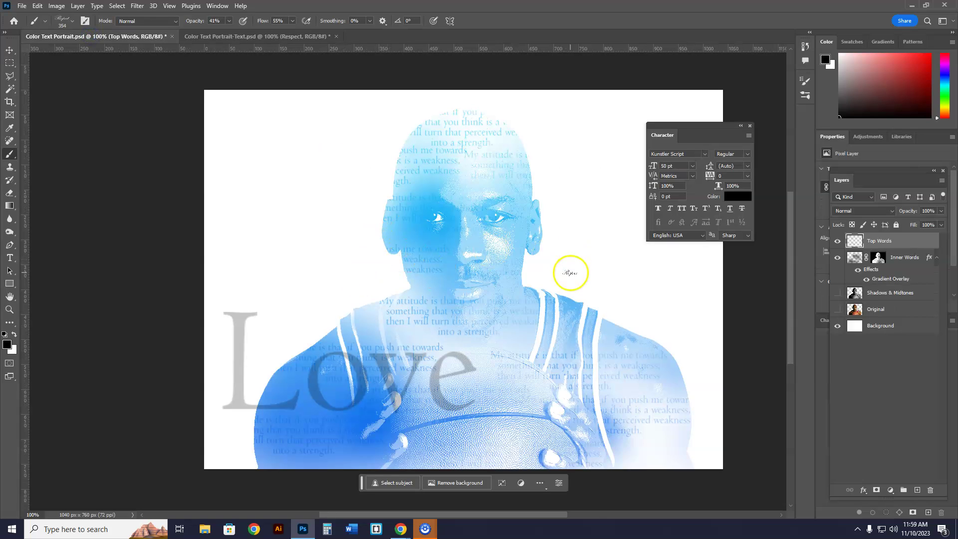
click(570, 273)
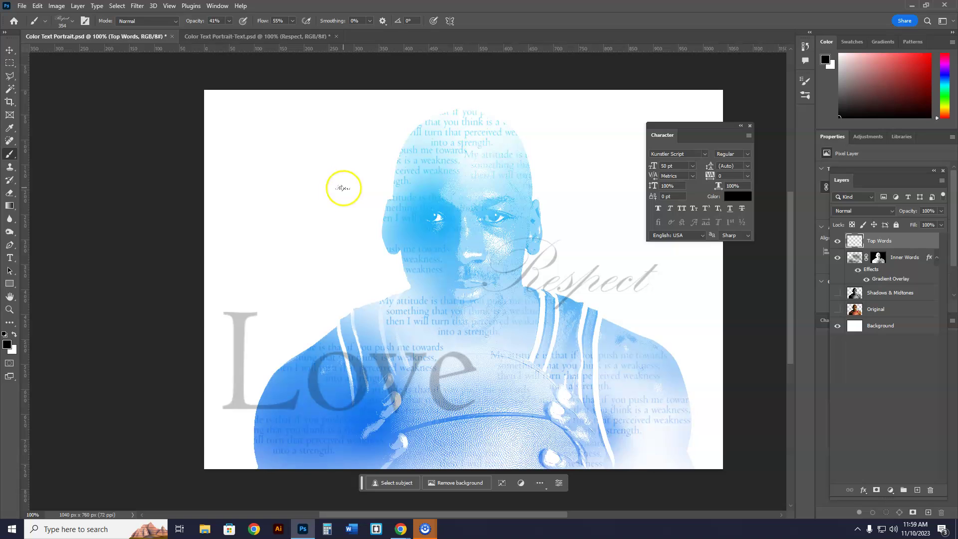
Step: Switch to the Color Text Portrait-Text document and add the word "Loyalty" below the Love text
click(235, 36)
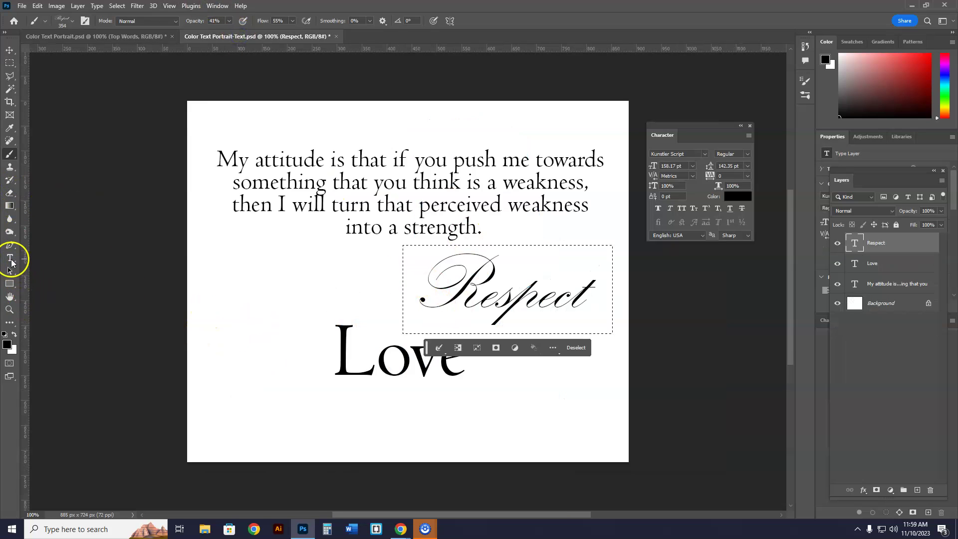
click(10, 257)
click(352, 426)
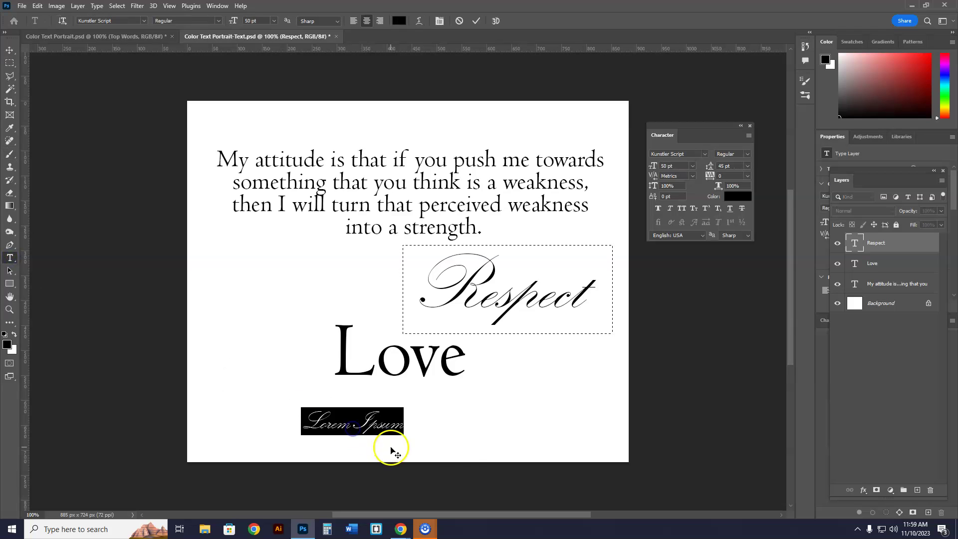
text(Lo)
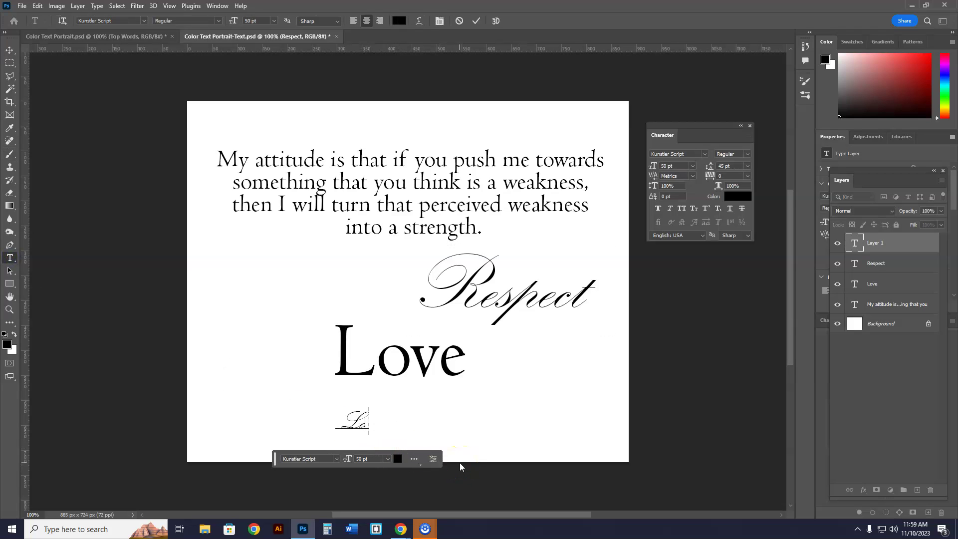
text(yalty)
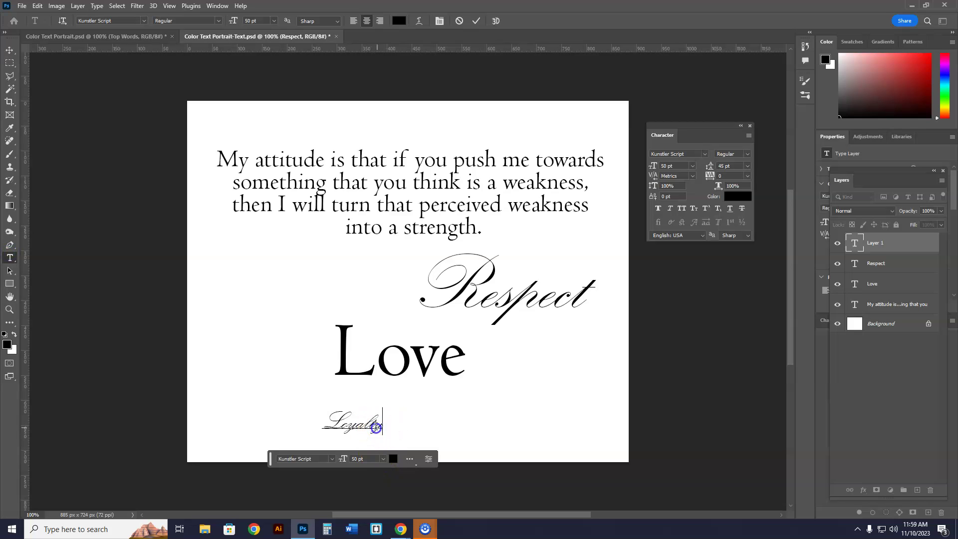
Step: Change the font of the "Loyalty" text to Algerian
drag(376, 428, 320, 428)
click(143, 20)
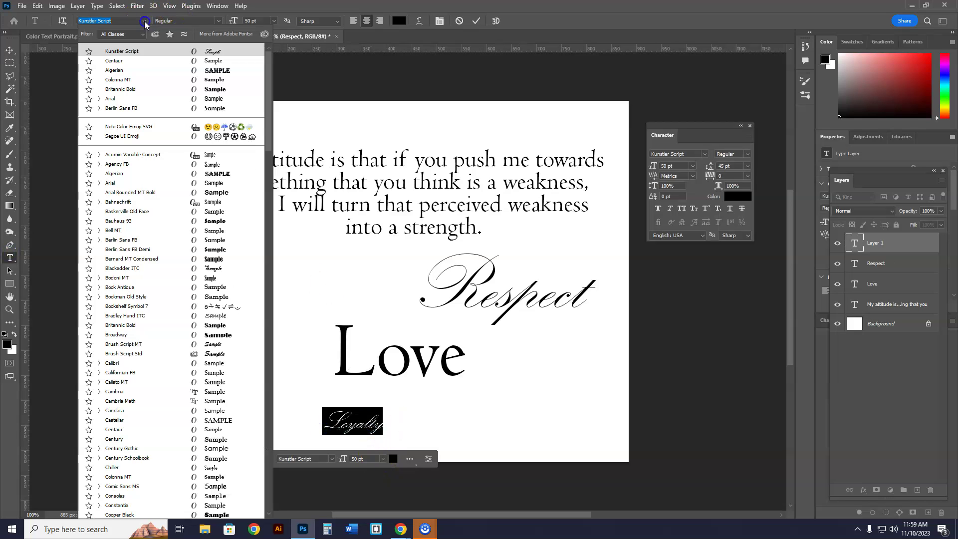
click(218, 176)
Step: Select the Loyalty text with a rectangular marquee and define it as a brush preset named "Loyalty"
click(10, 63)
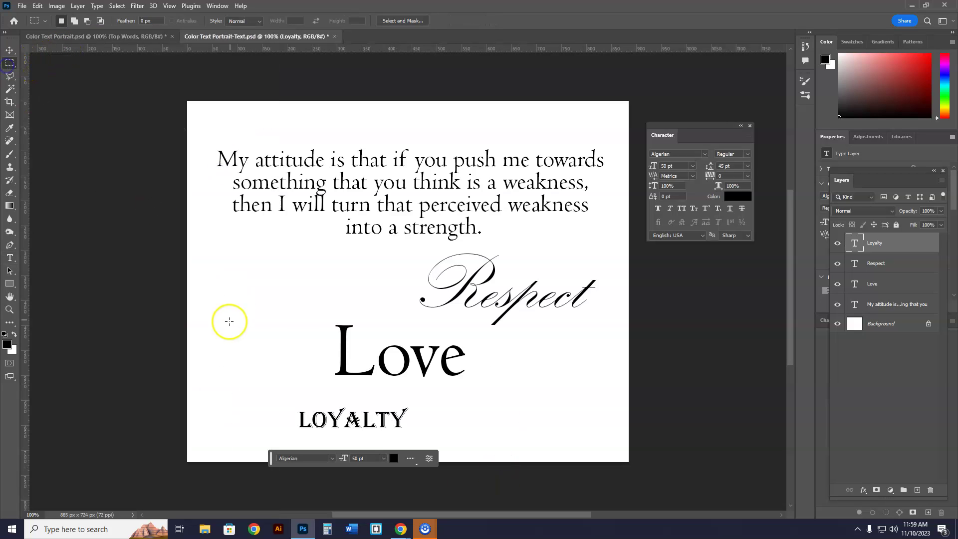
drag(283, 400, 433, 437)
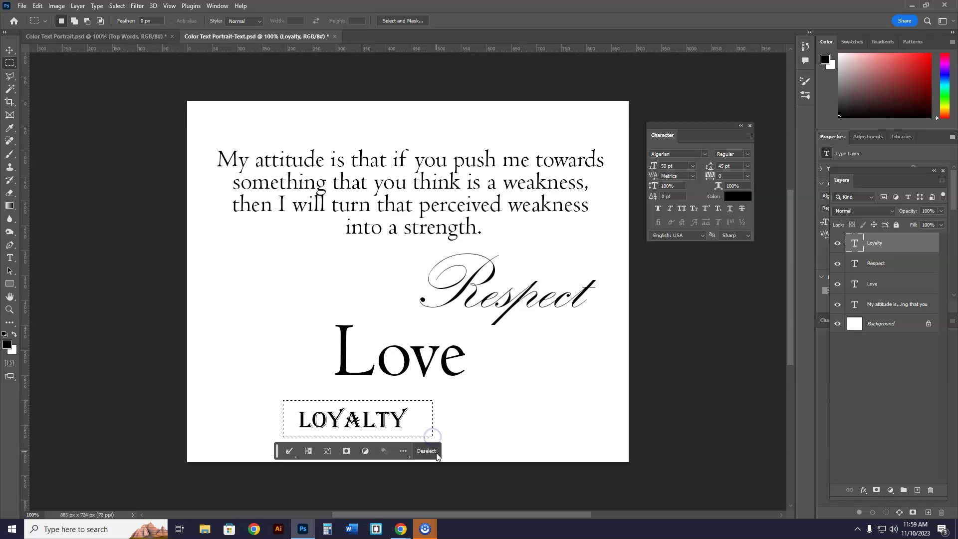
click(38, 6)
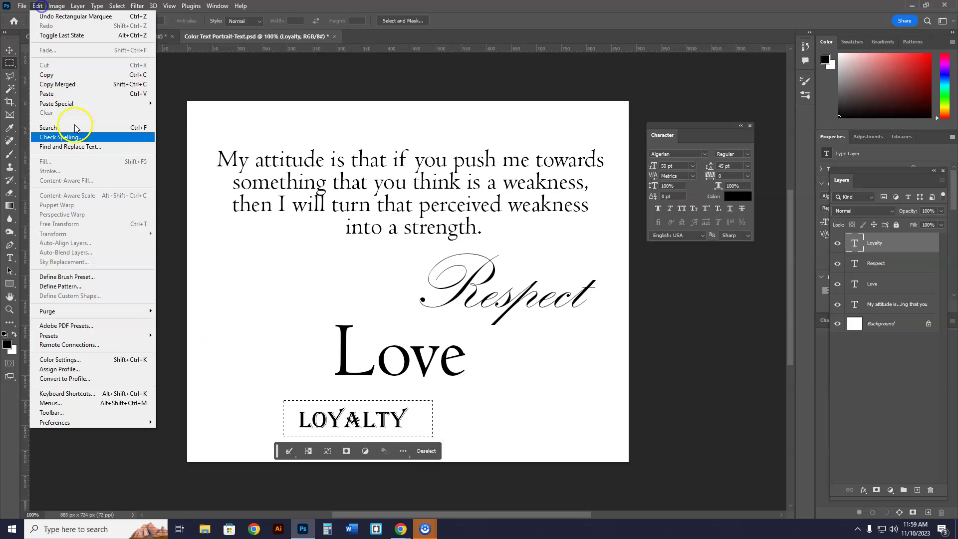
click(78, 277)
text(Loyalty)
click(588, 165)
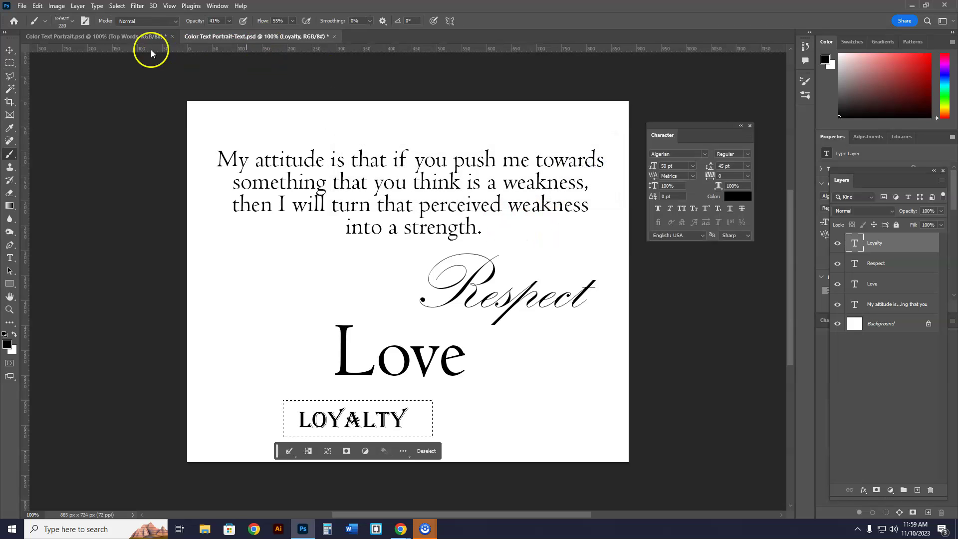
Step: Return to the Color Text Portrait document and stamp the Loyalty brush once on Top Words, beside the forehead and overlapping the head
click(145, 36)
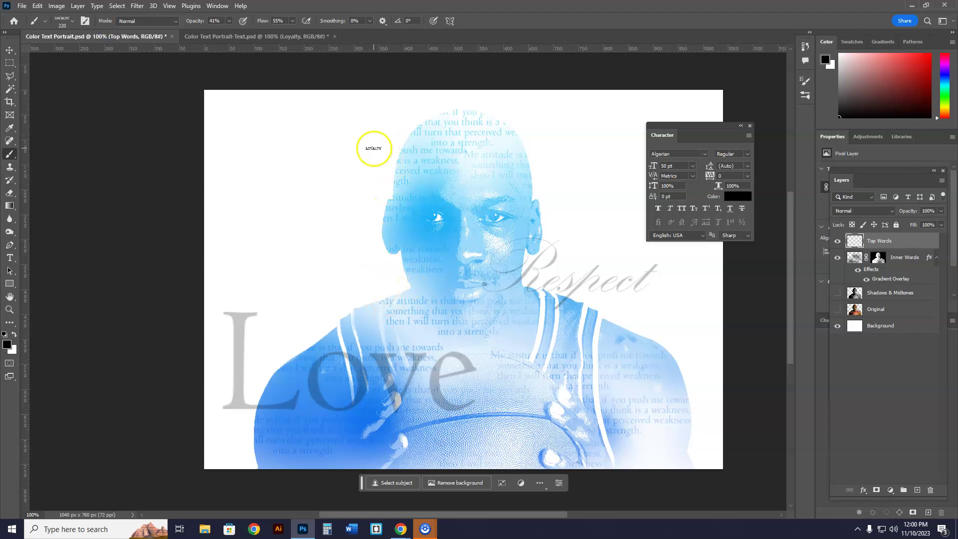
click(372, 148)
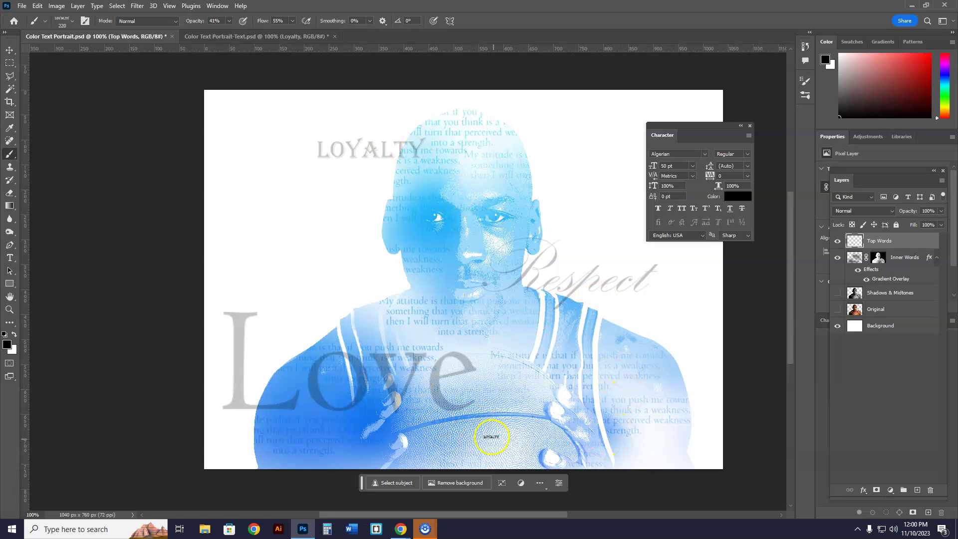
click(882, 258)
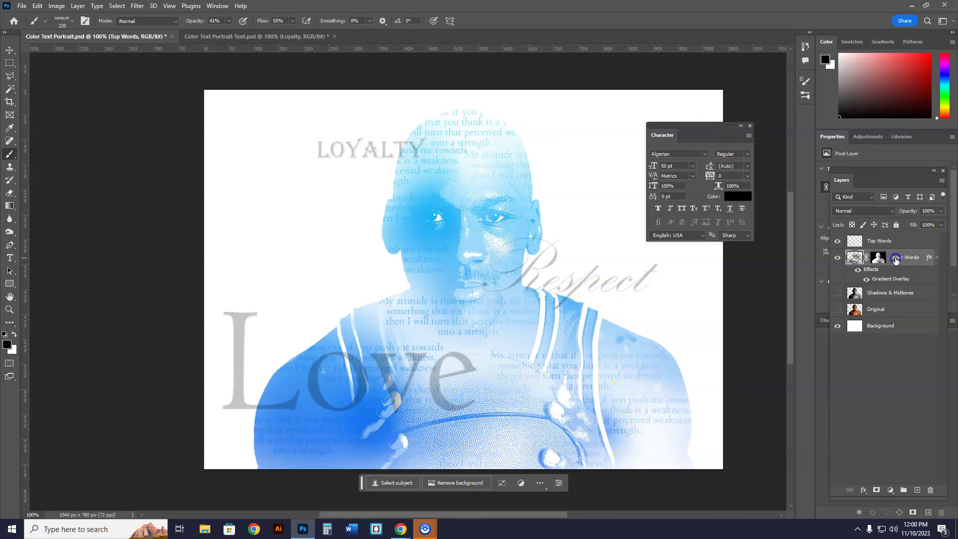
right_click(856, 256)
click(870, 283)
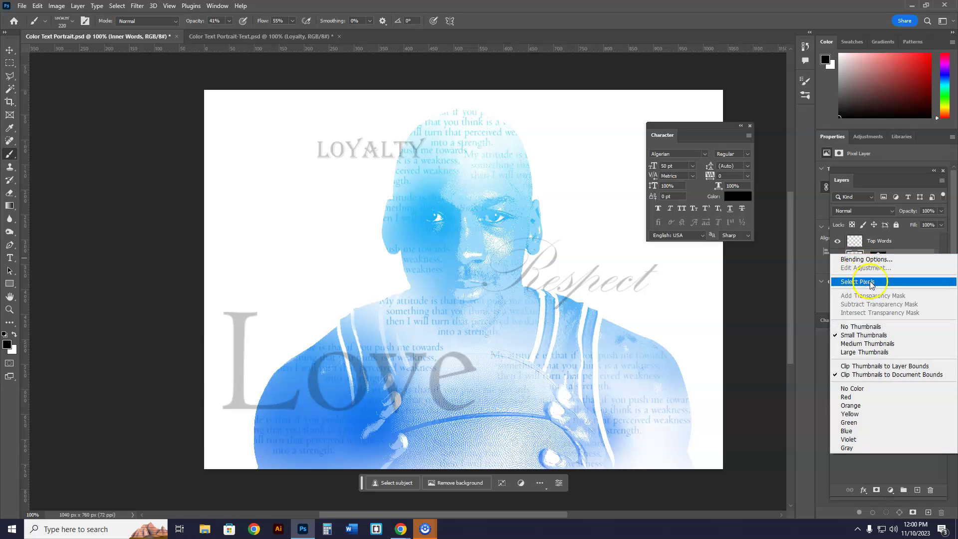
click(902, 238)
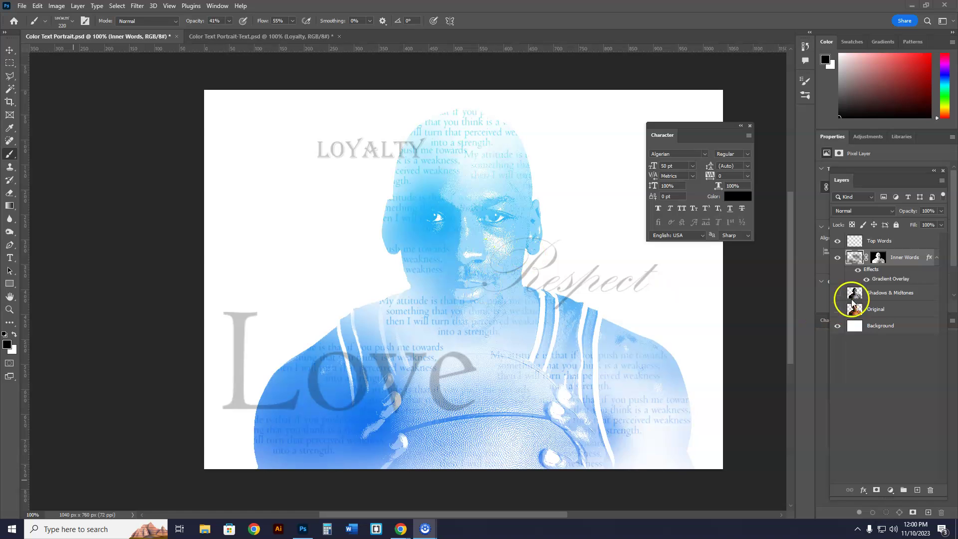
Step: Copy the Gradient Overlay layer style from the Inner Words layer and paste it onto the Top Words layer
right_click(884, 260)
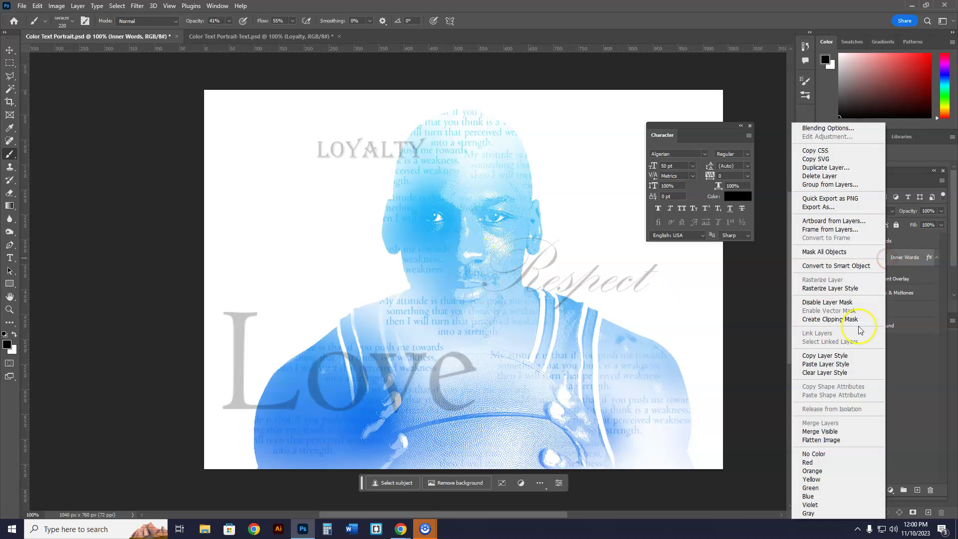
click(831, 357)
click(874, 241)
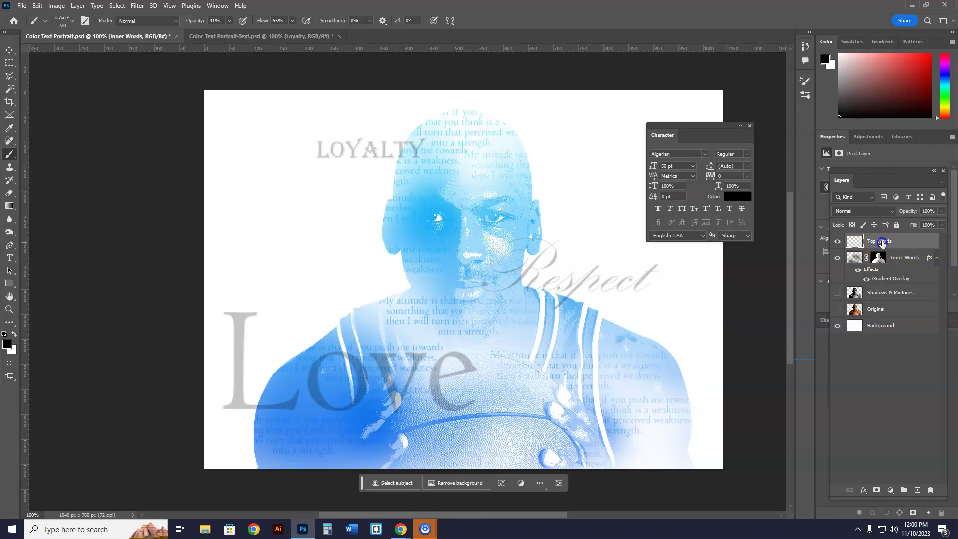
right_click(876, 244)
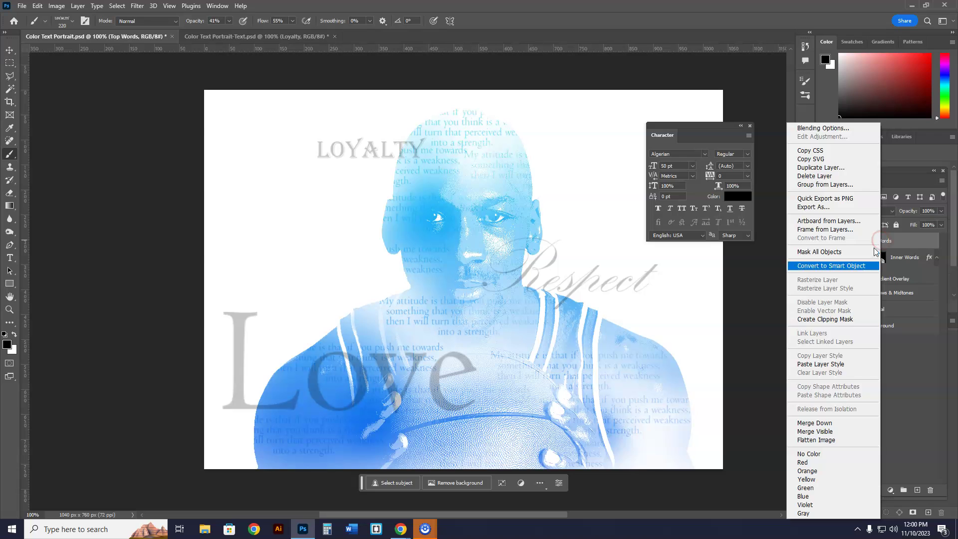
click(824, 365)
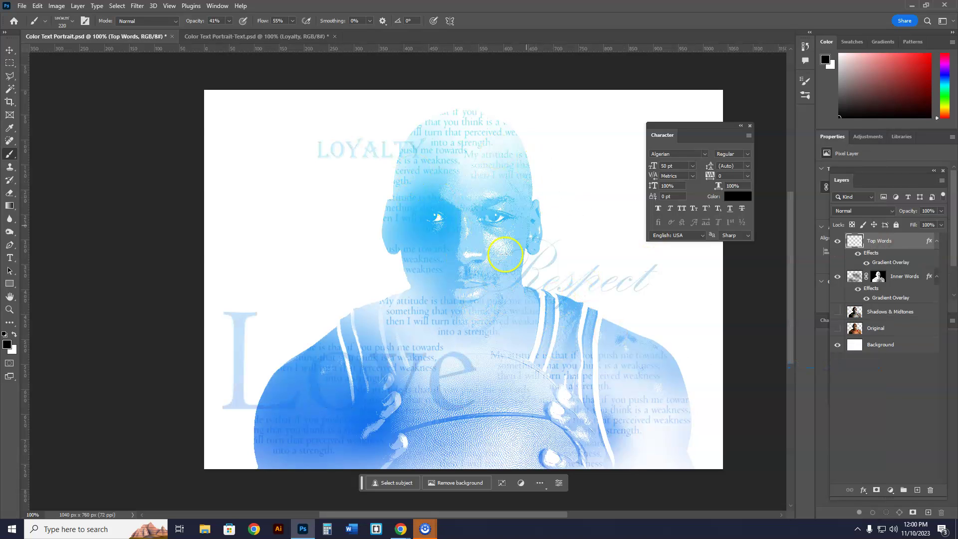